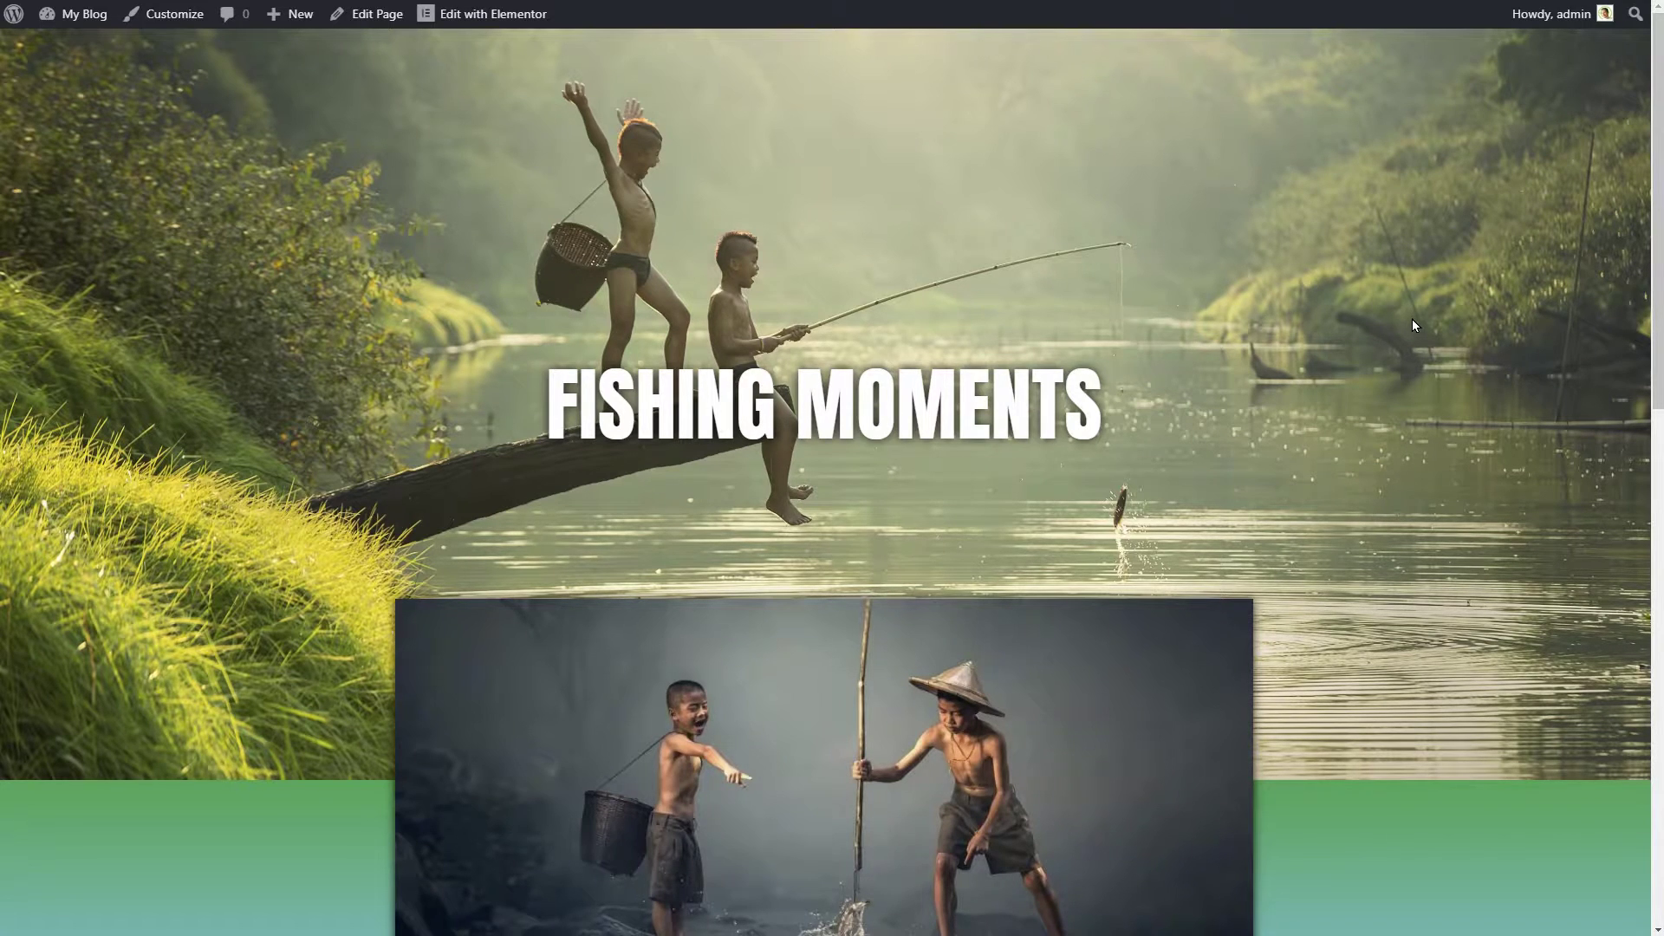
Open the Optimole plugin's dashboard from the Fishing Moments page and look over the image optimization overview.
{"action": "scroll", "coordinate": [1653, 355], "scroll_direction": "down", "scroll_amount": 3}
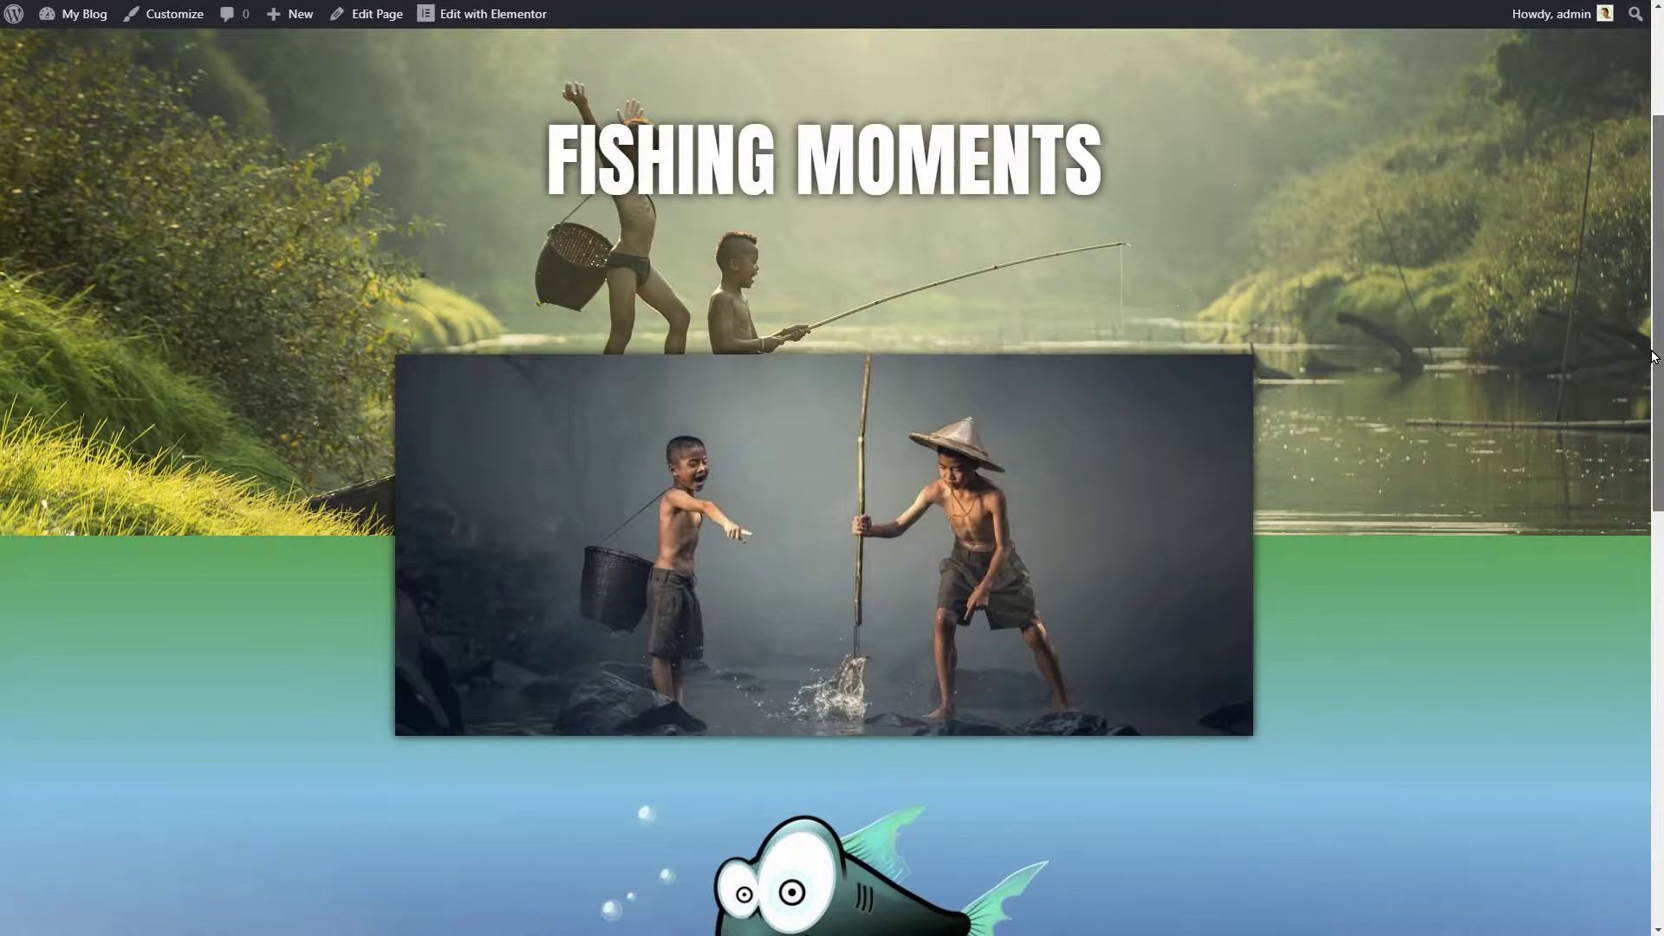
{"action": "scroll", "coordinate": [1653, 355], "scroll_direction": "down", "scroll_amount": 6}
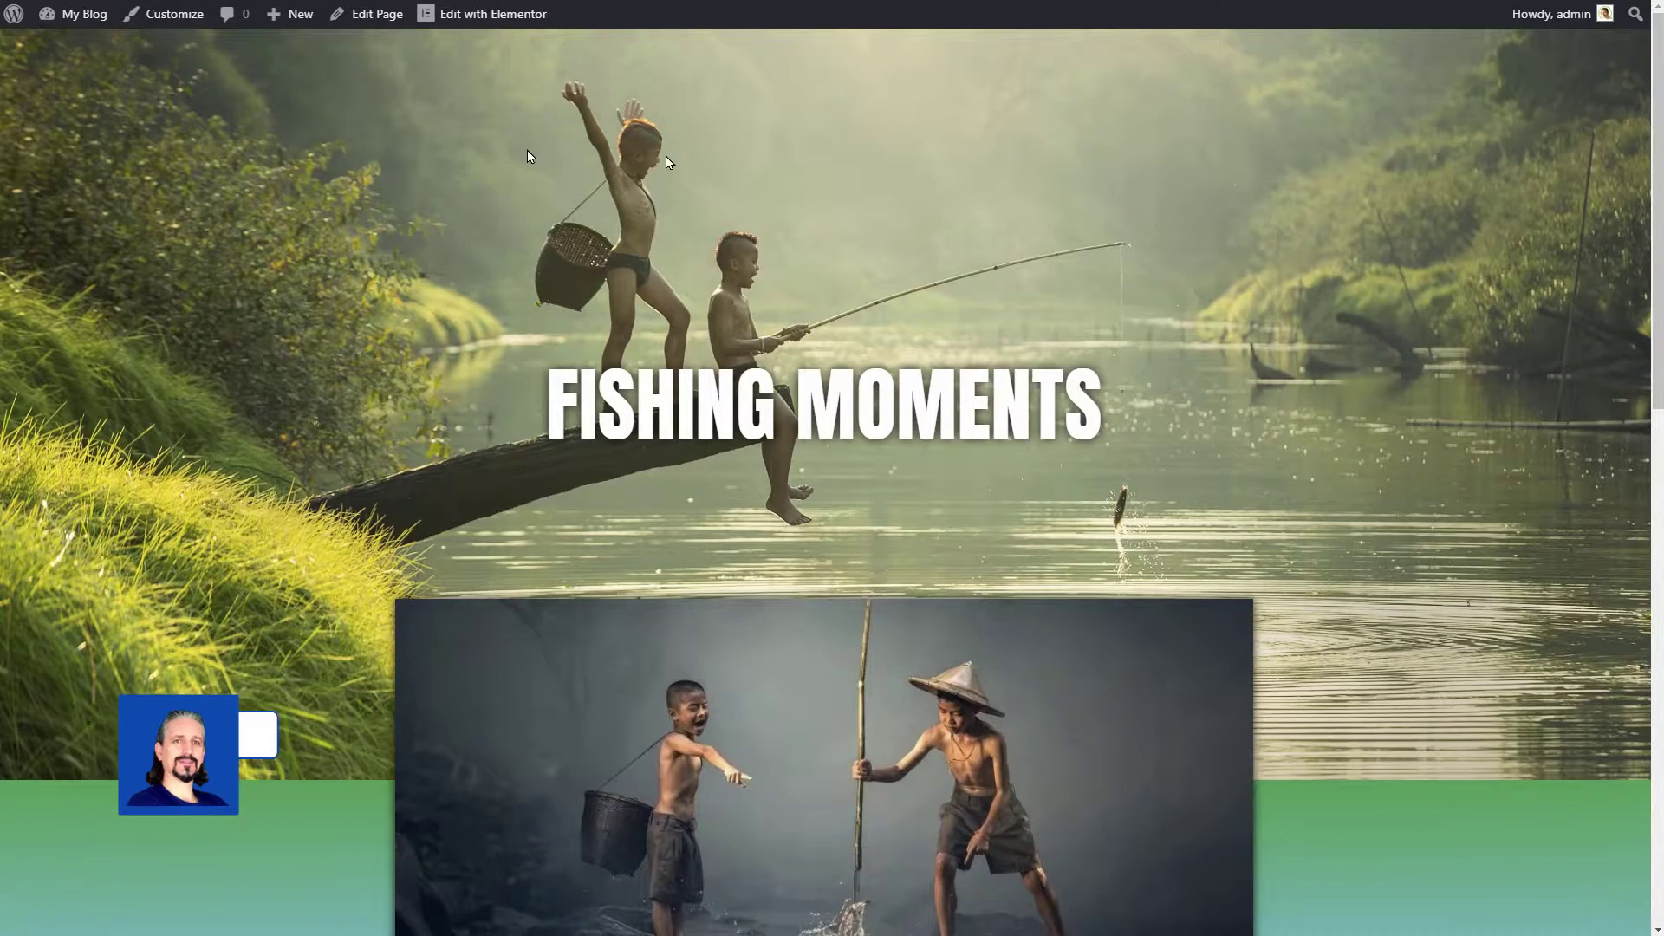
{"action": "left_click", "coordinate": [84, 46]}
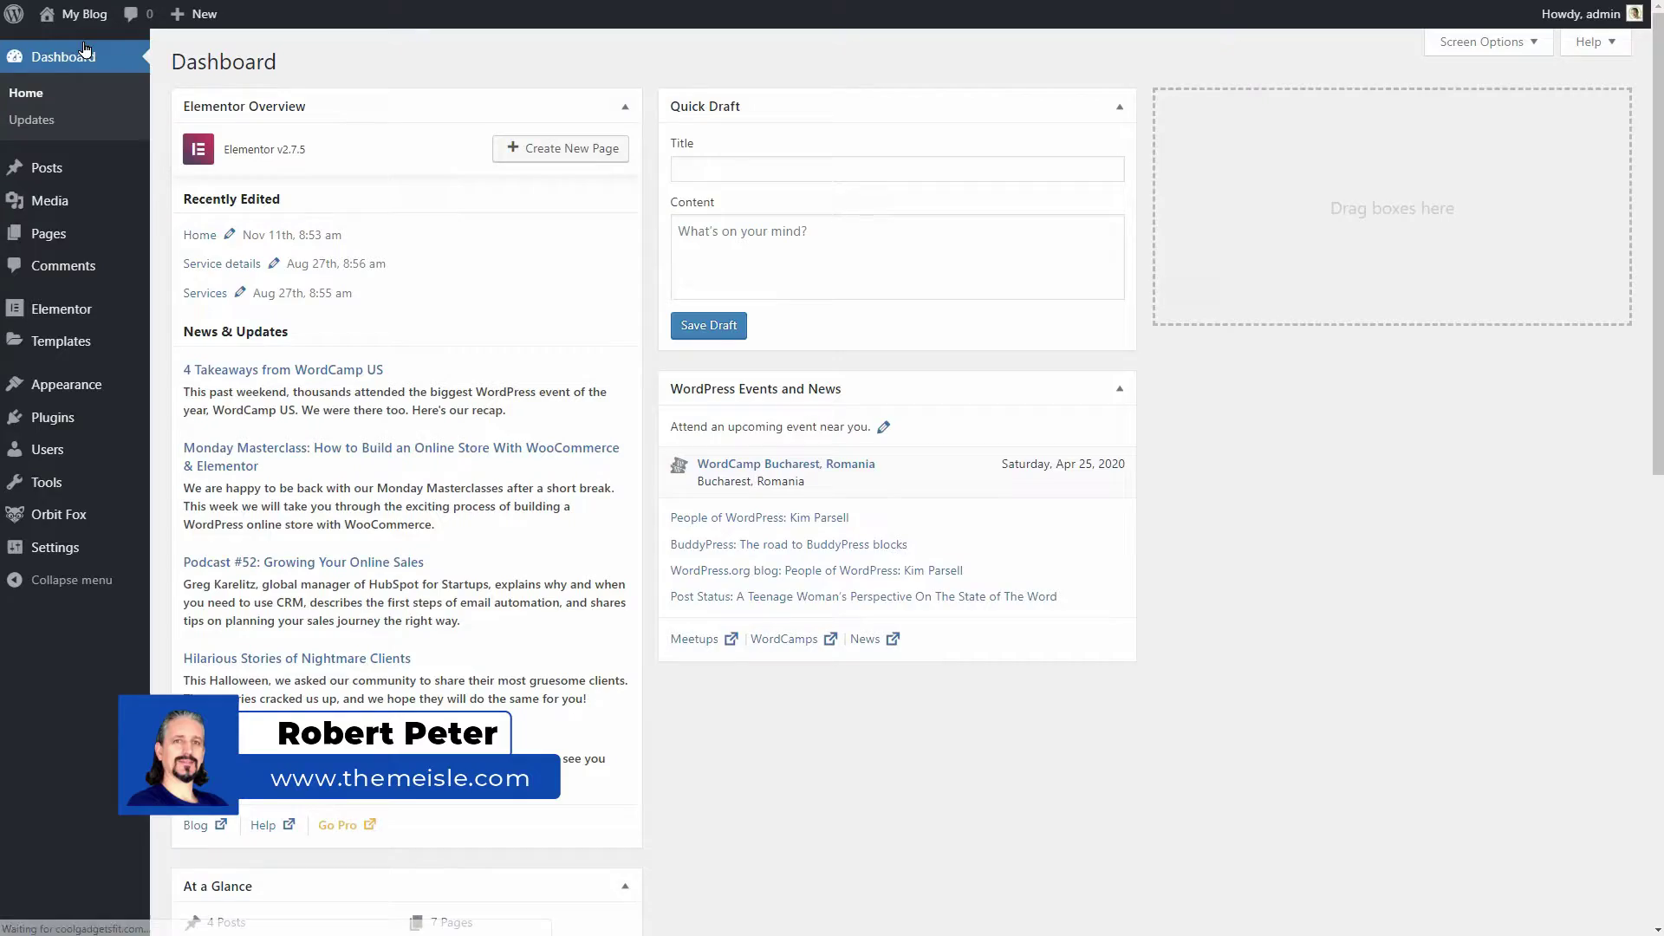
{"action": "mouse_move", "coordinate": [89, 209]}
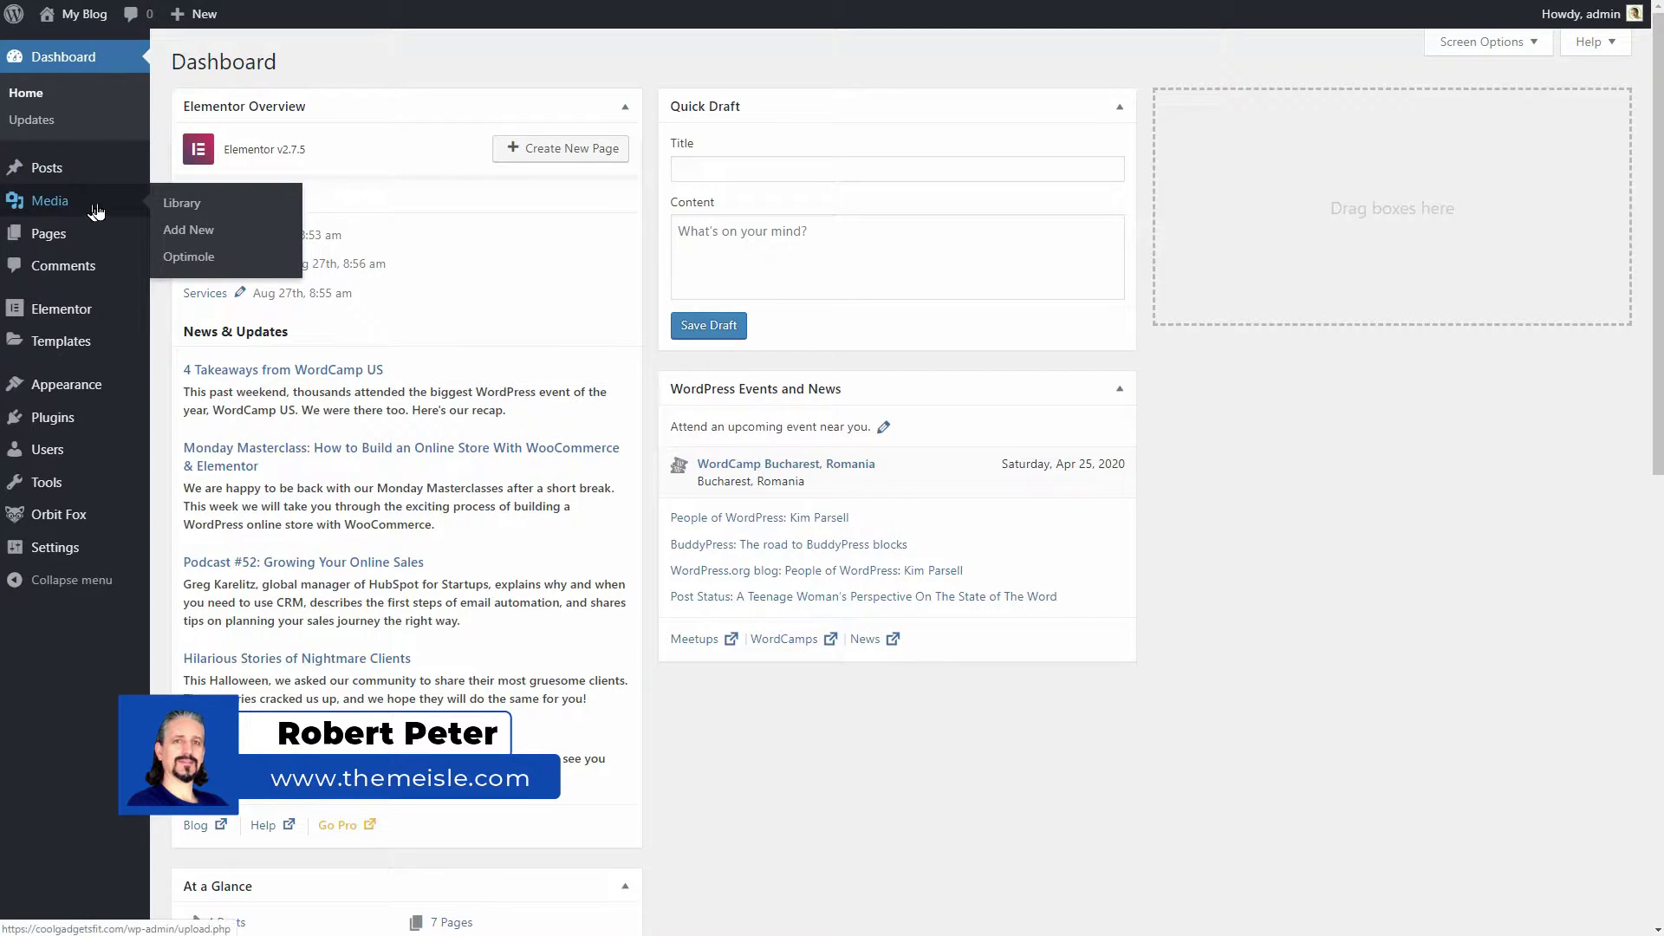
{"action": "left_click", "coordinate": [180, 253]}
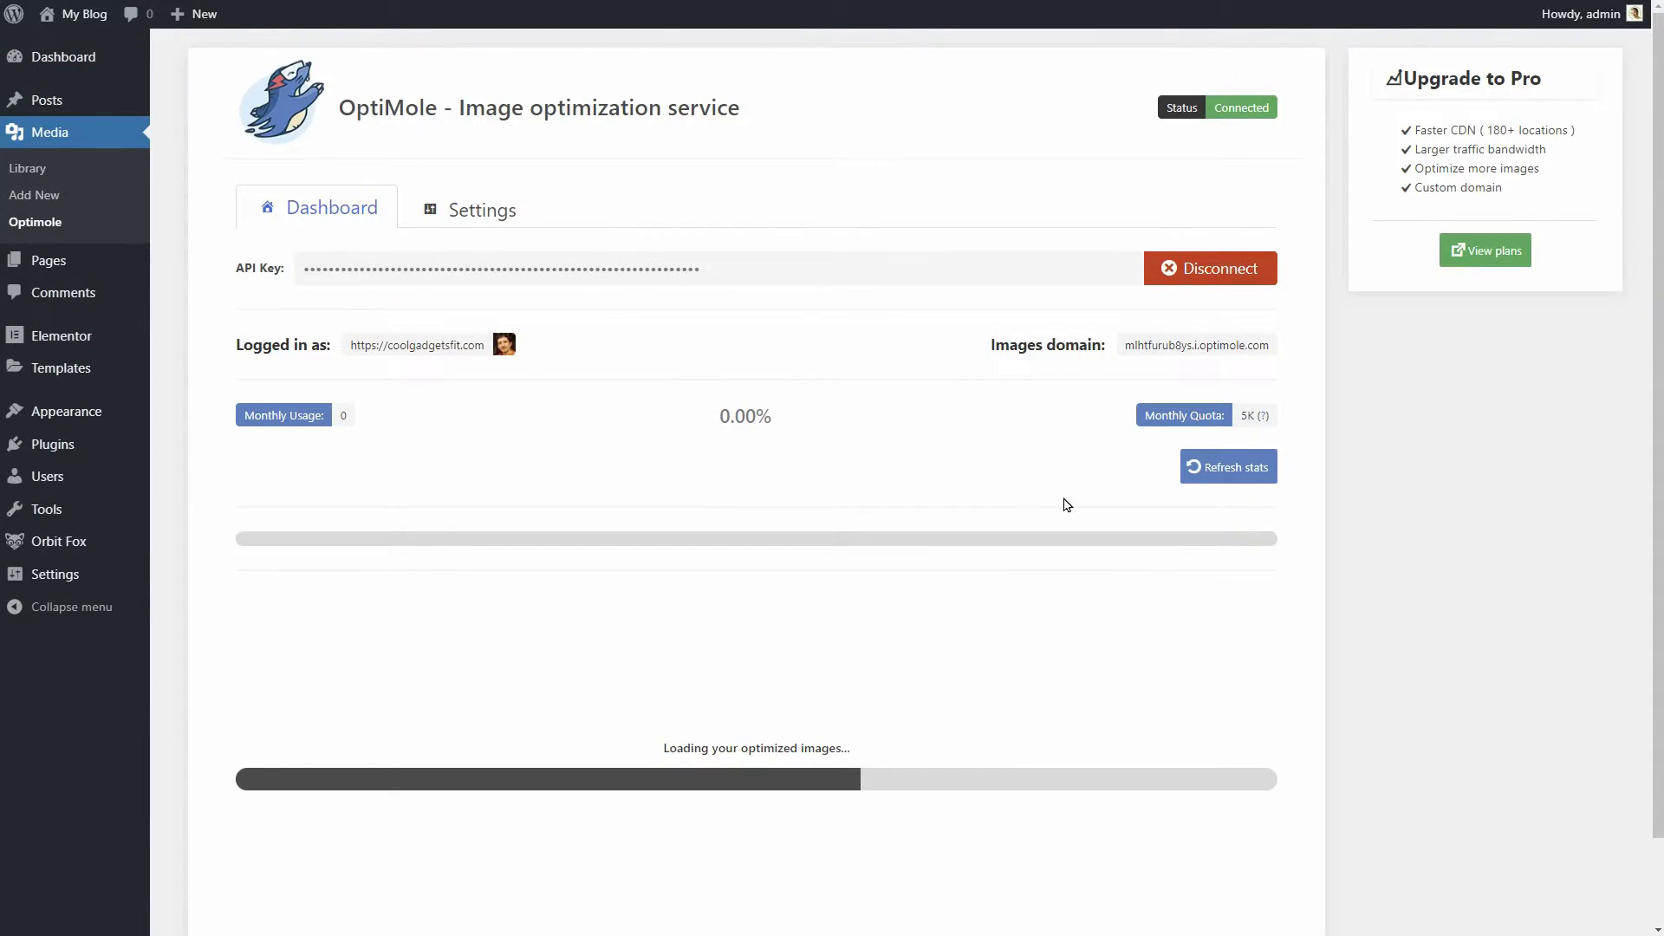
{"action": "scroll", "coordinate": [1313, 612], "scroll_direction": "down", "scroll_amount": 3}
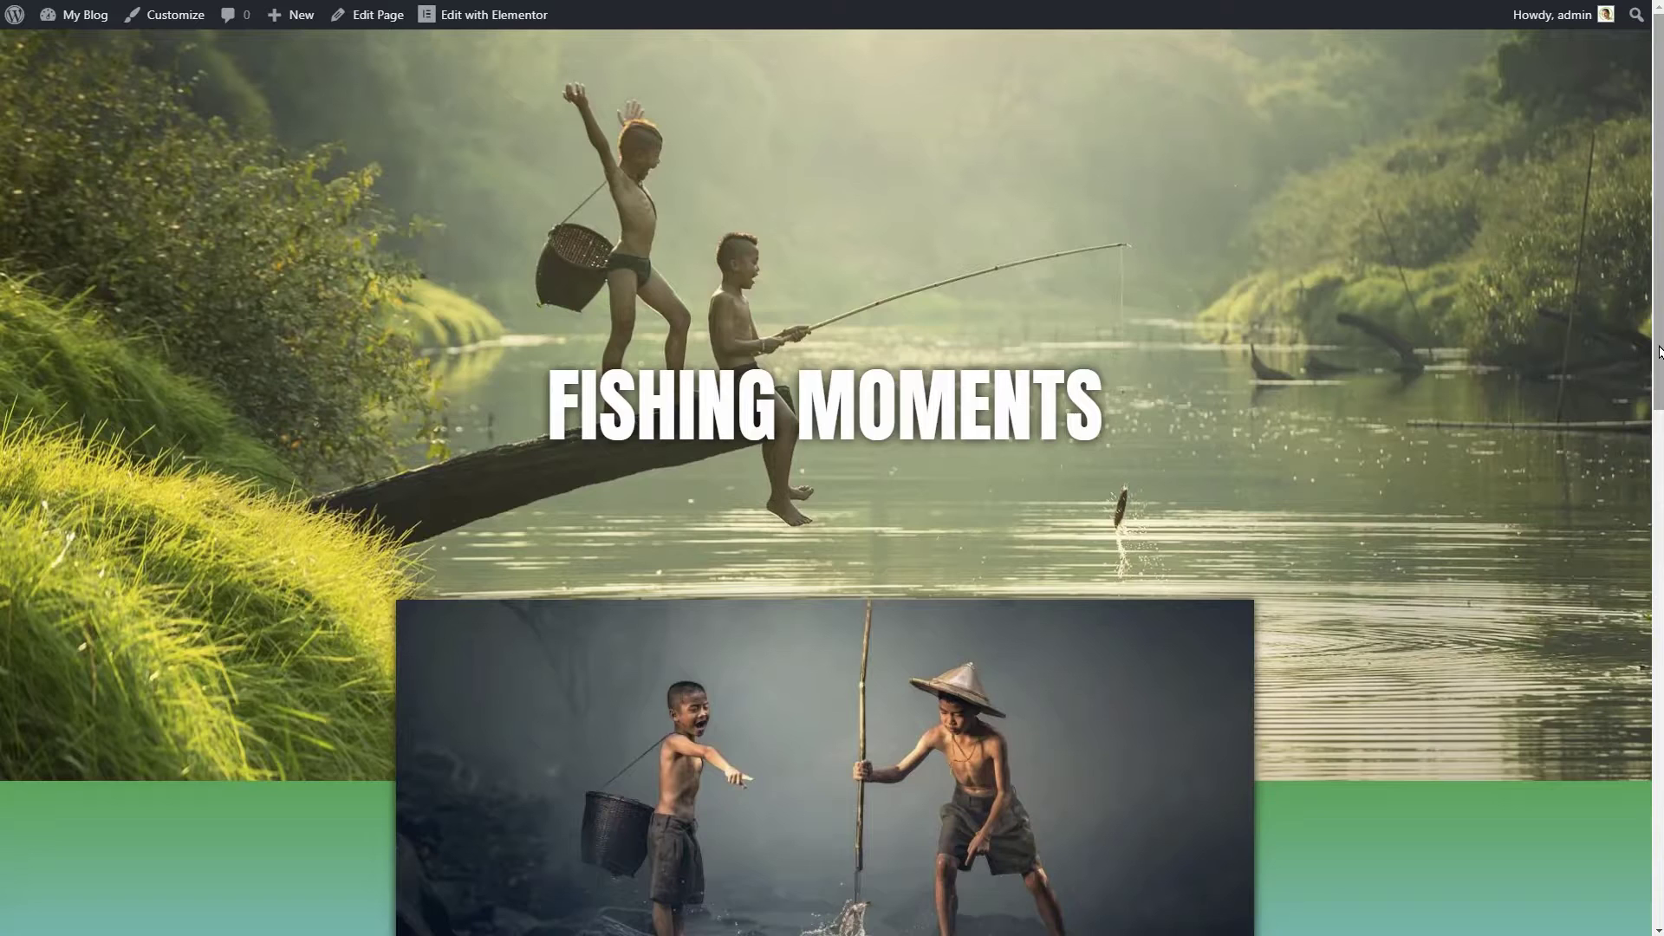
Copy the photo of the two boys below the Fishing Moments heading.
{"action": "scroll", "coordinate": [920, 503], "scroll_direction": "down", "scroll_amount": 4}
{"action": "right_click", "coordinate": [918, 496]}
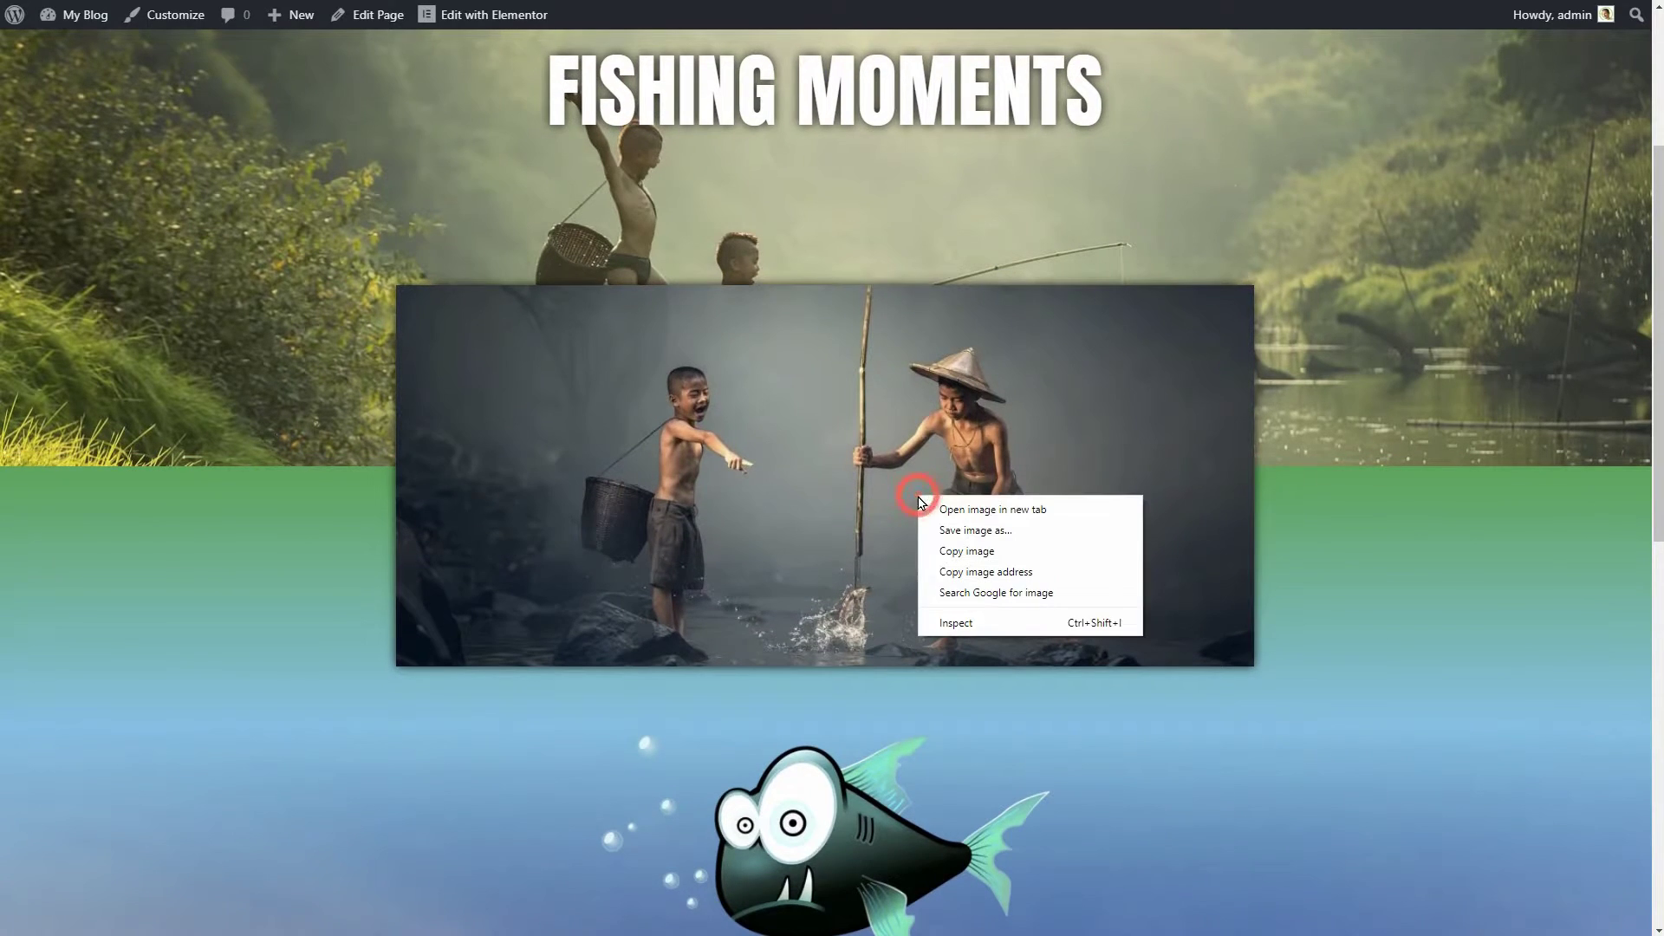
{"action": "left_click", "coordinate": [987, 551]}
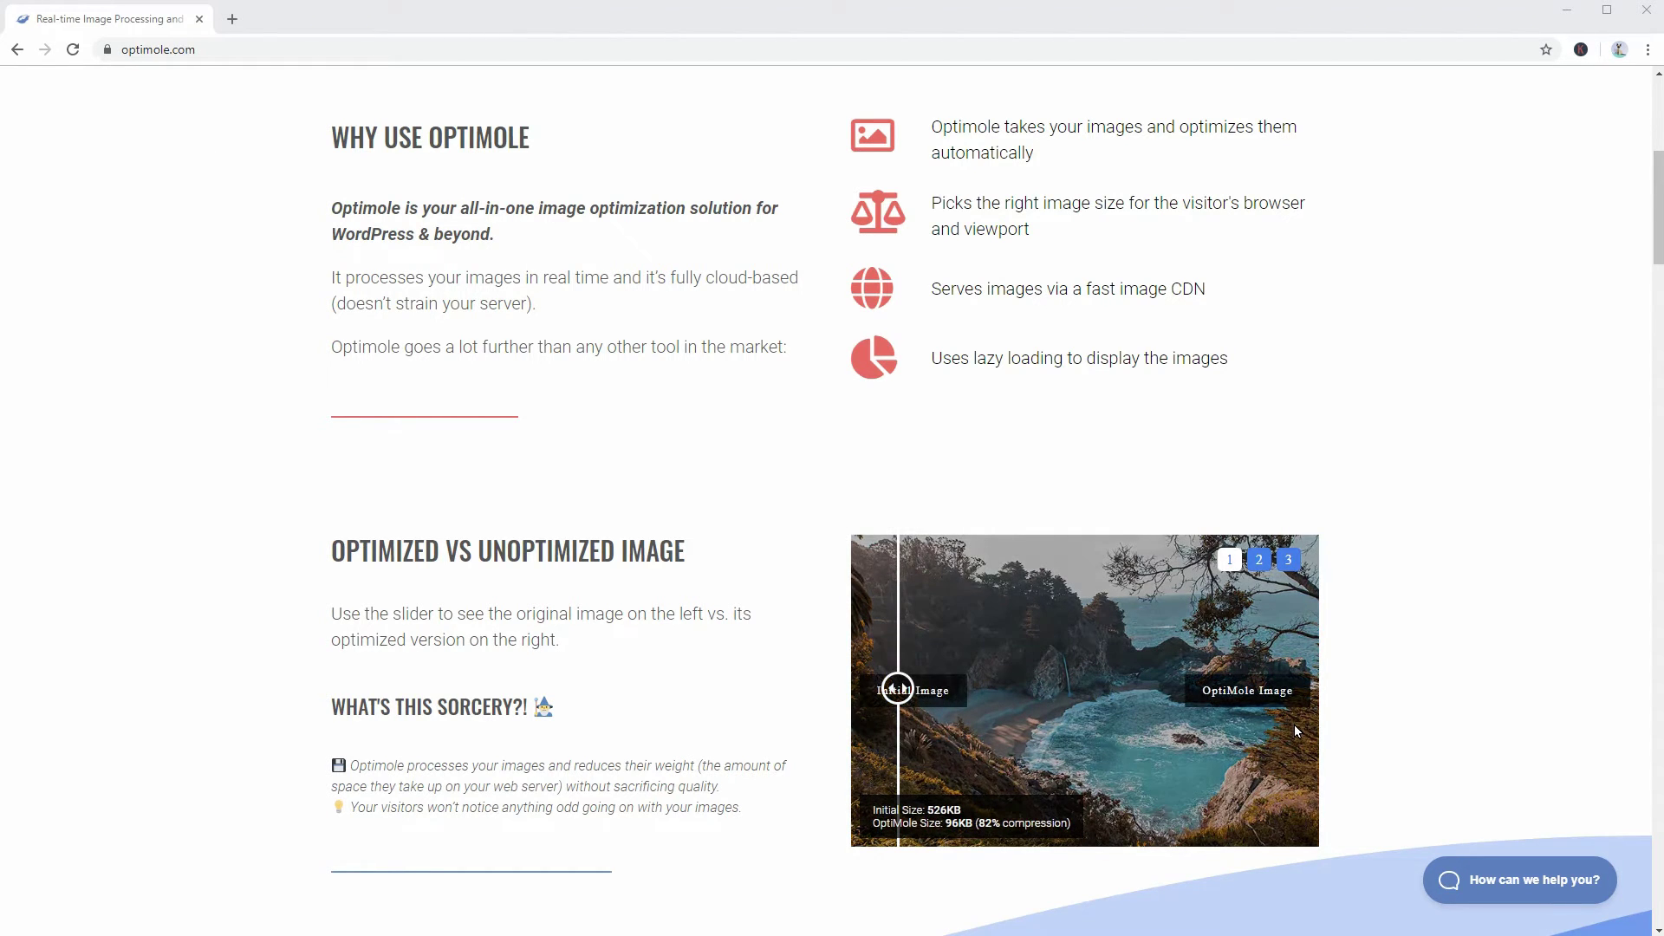
Compare the original and optimized versions of the sample image with the slider on optimole.com.
{"action": "mouse_move", "coordinate": [897, 698]}
{"action": "left_mouse_down"}
{"action": "mouse_move", "coordinate": [1285, 716]}
{"action": "mouse_move", "coordinate": [1108, 726]}
{"action": "mouse_move", "coordinate": [1045, 691]}
{"action": "mouse_move", "coordinate": [894, 694]}
{"action": "left_mouse_up"}
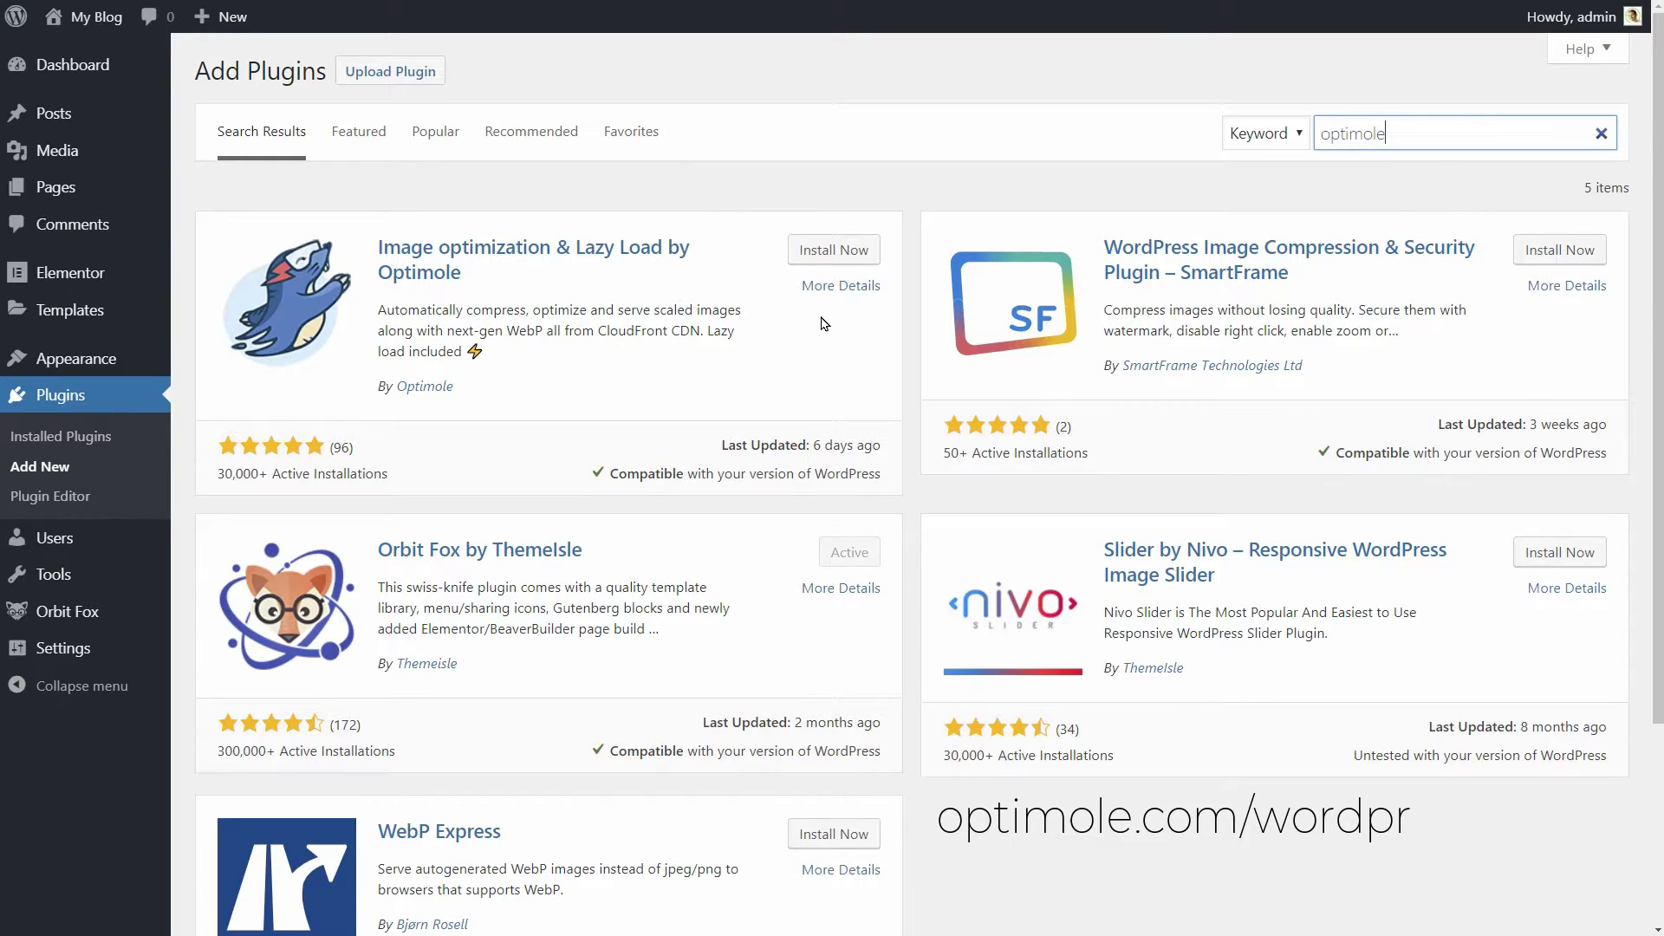
Install and activate the plugin "Image optimization & Lazy Load by Optimole".
{"action": "left_click", "coordinate": [836, 251]}
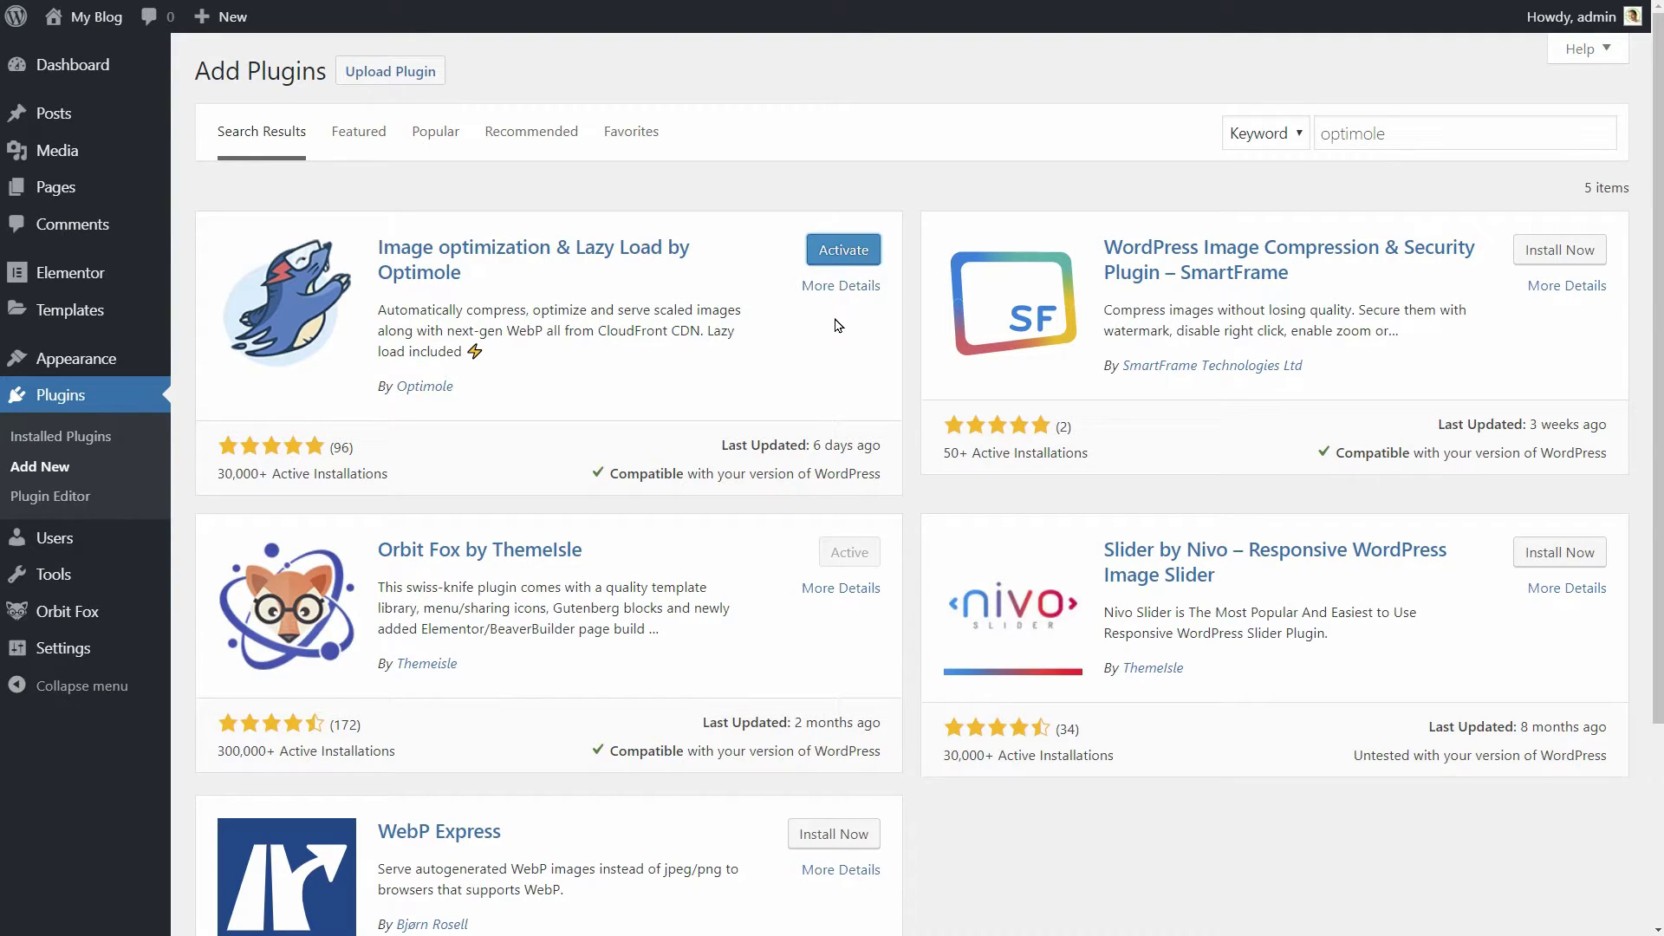
{"action": "left_click", "coordinate": [836, 258]}
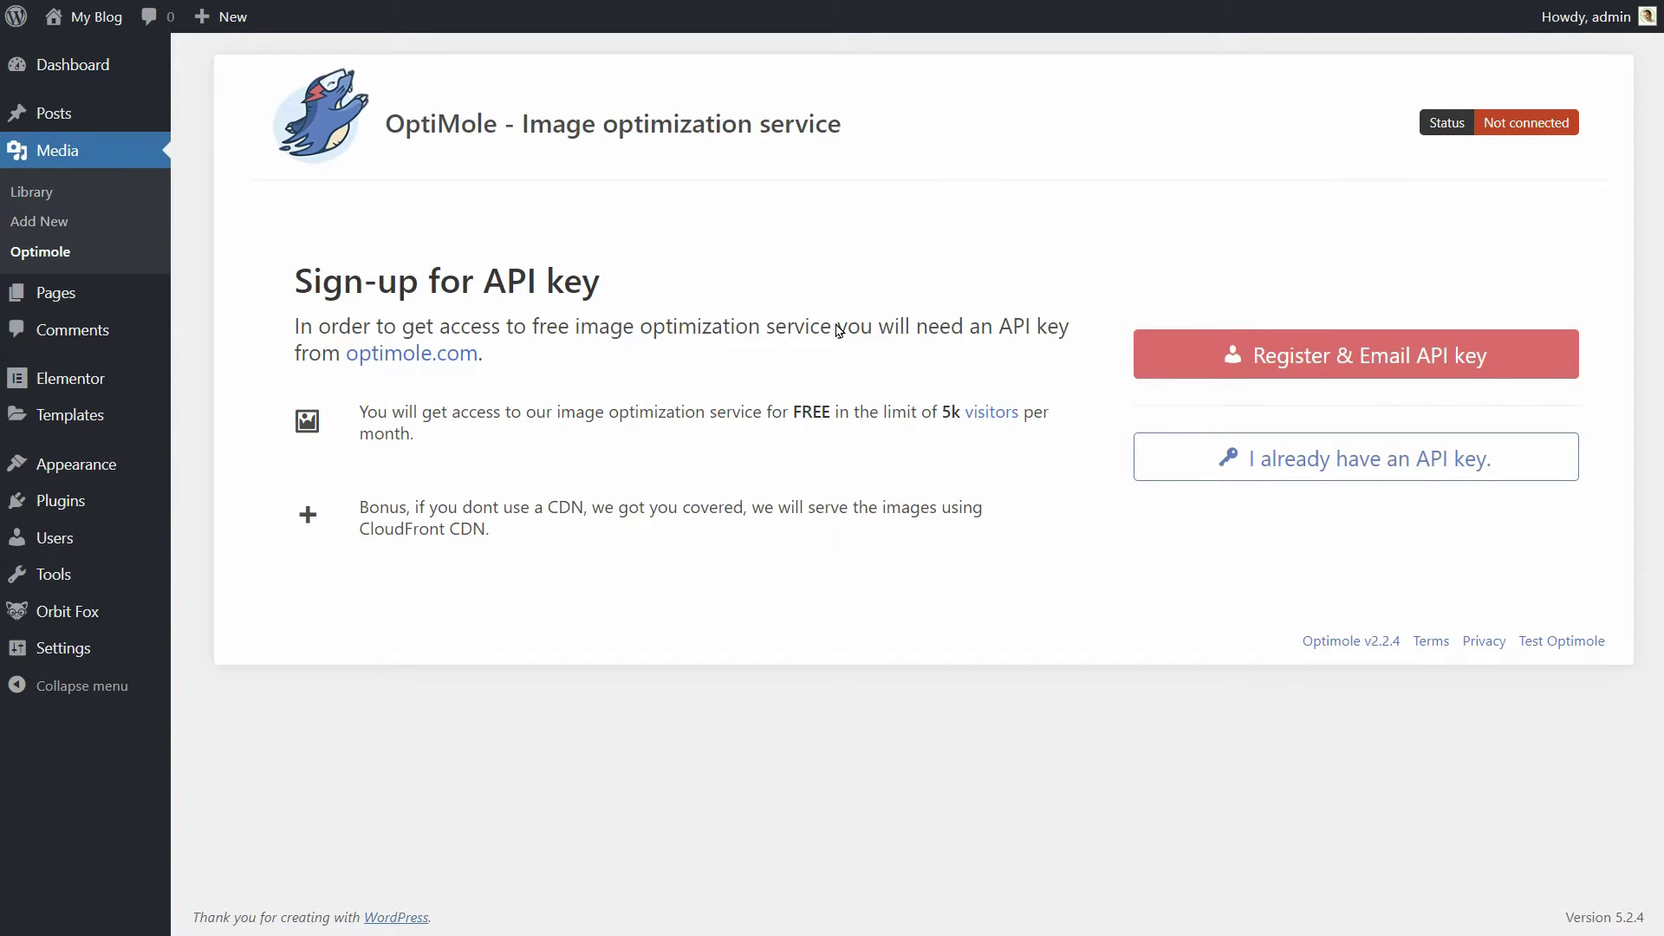
Enter the account's e-mail address and register to receive an Optimole API key by e-mail.
{"action": "left_click", "coordinate": [1359, 379]}
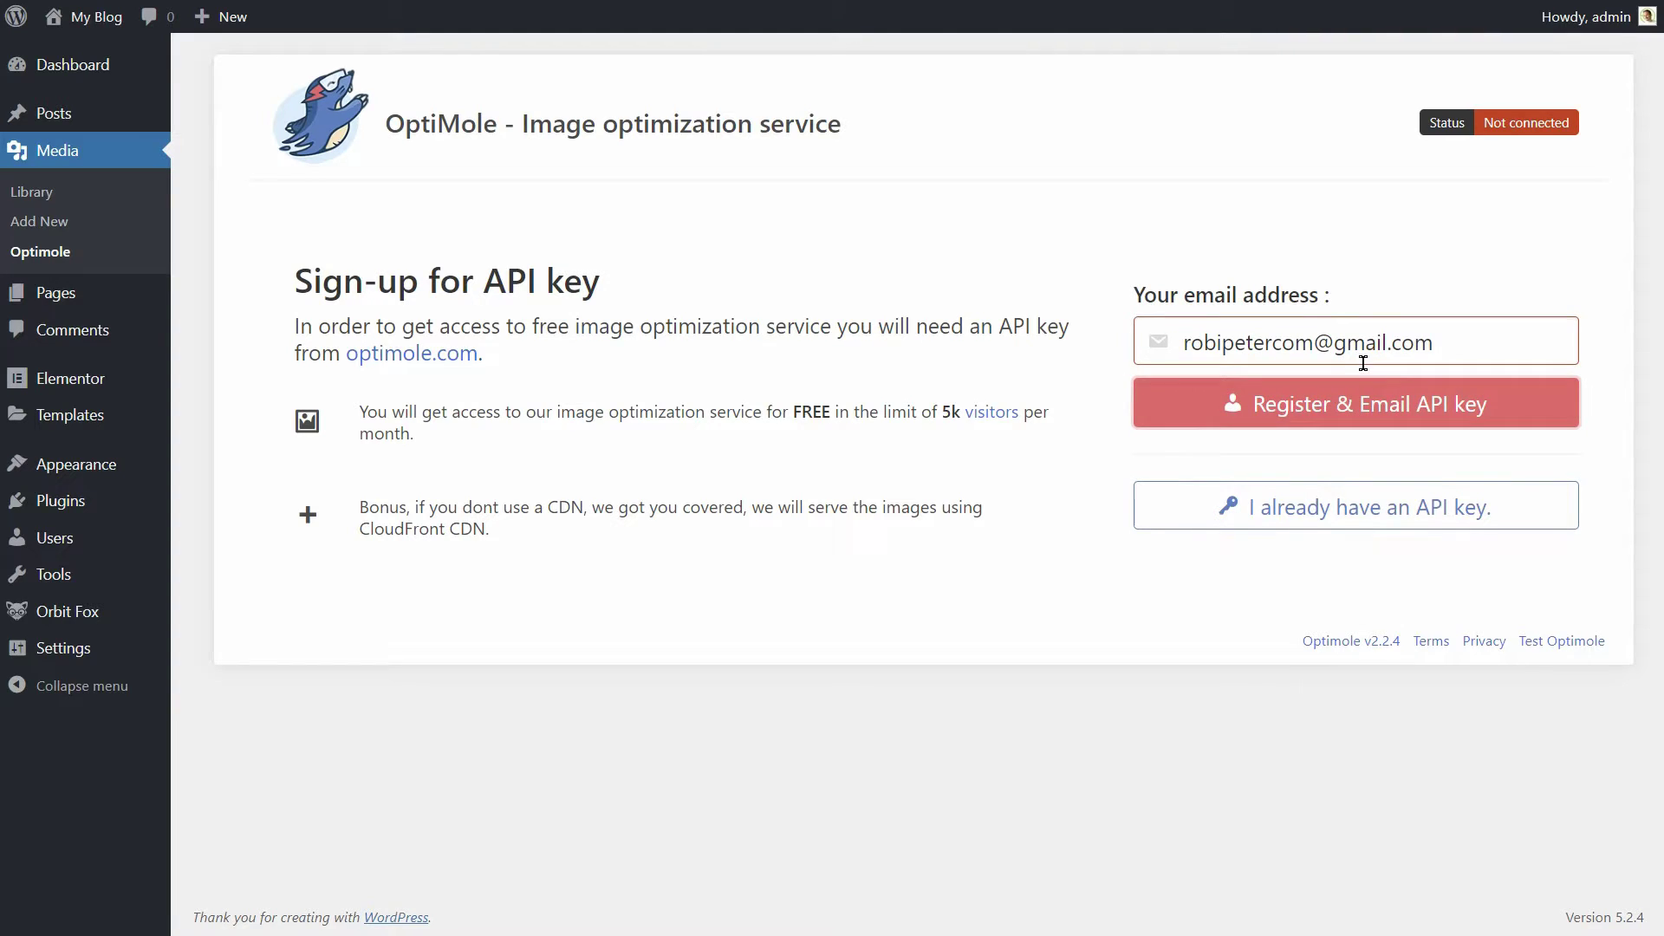
{"action": "left_click", "coordinate": [1349, 419]}
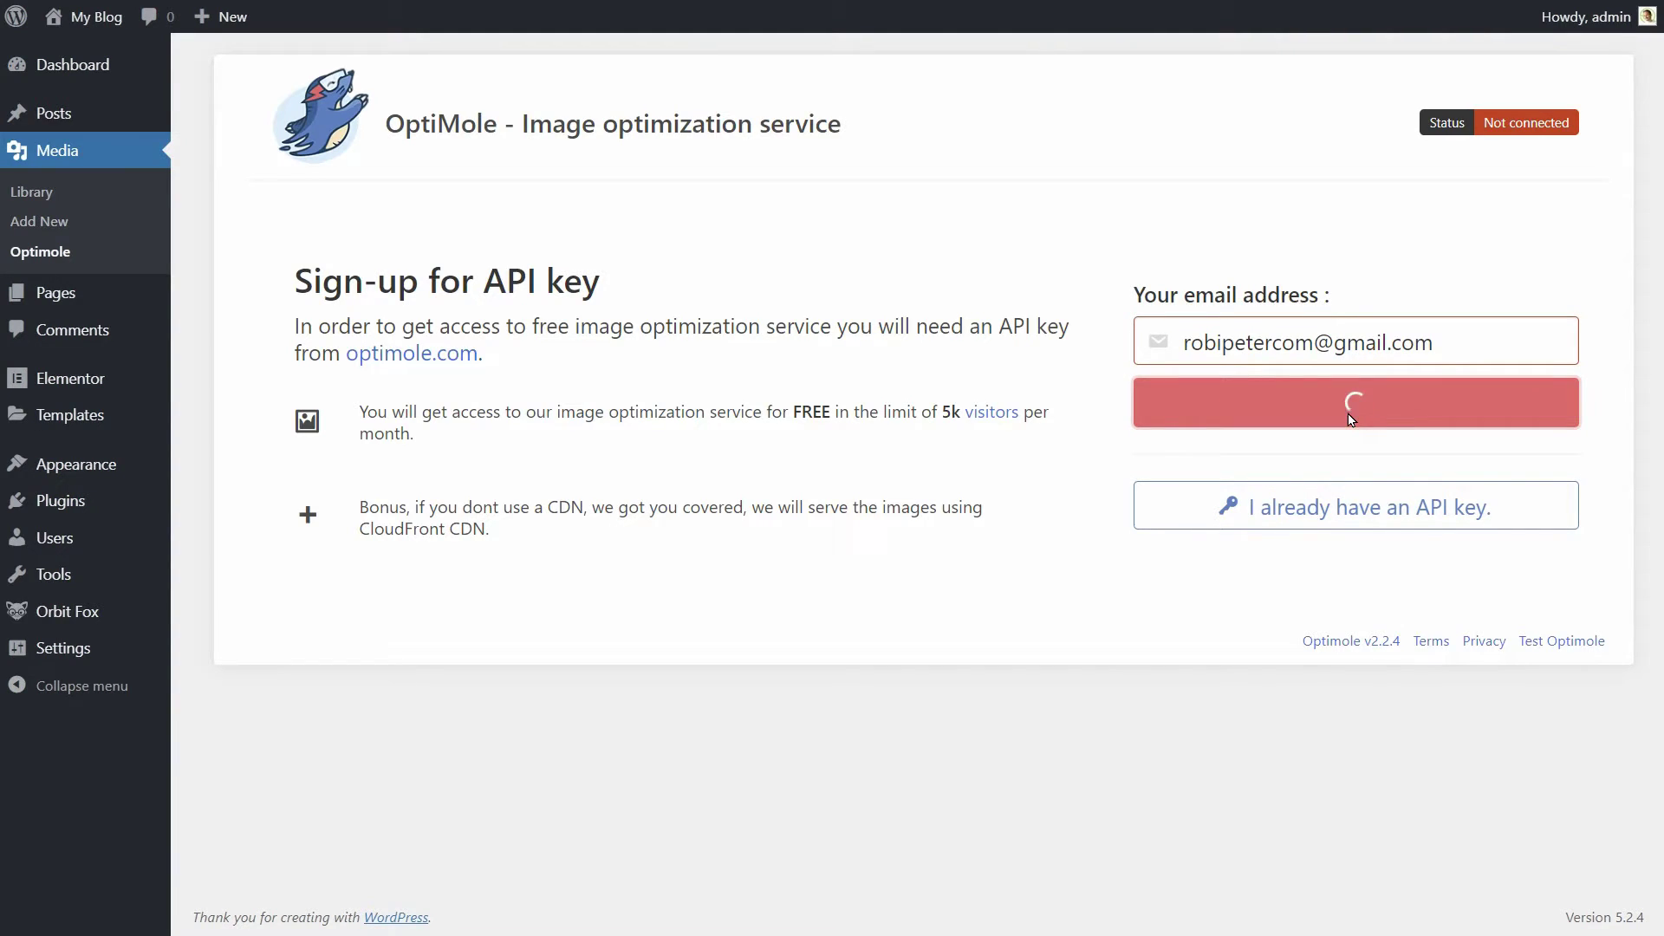
{"action": "key", "text": "BackSpace"}
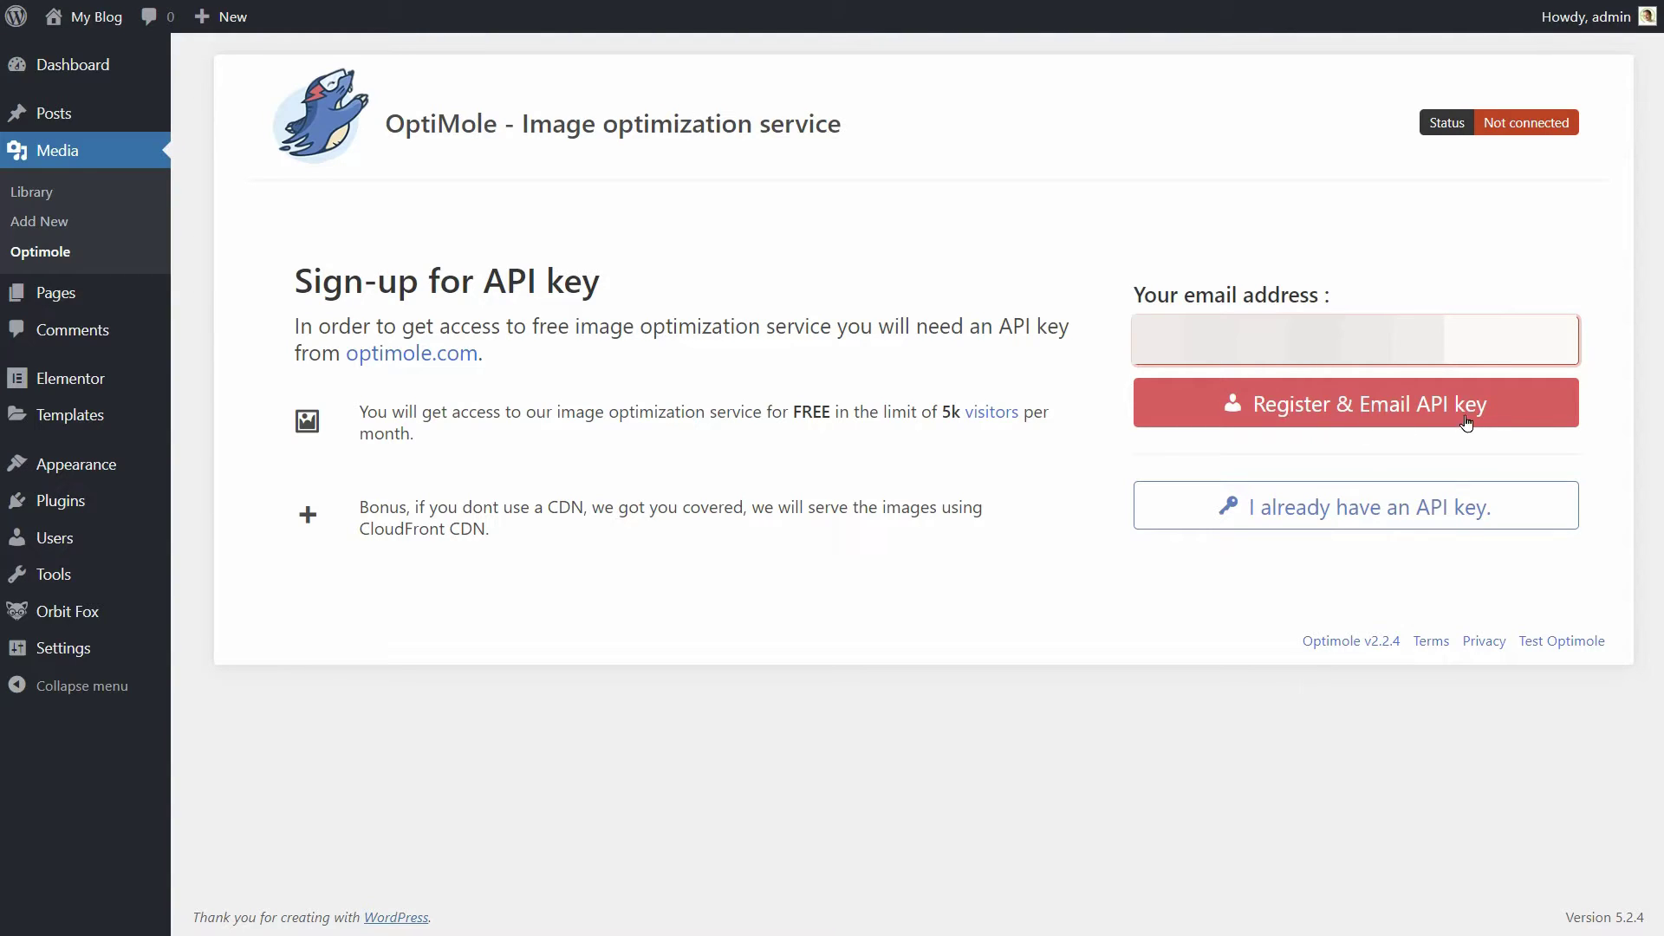
{"action": "left_click", "coordinate": [1186, 408]}
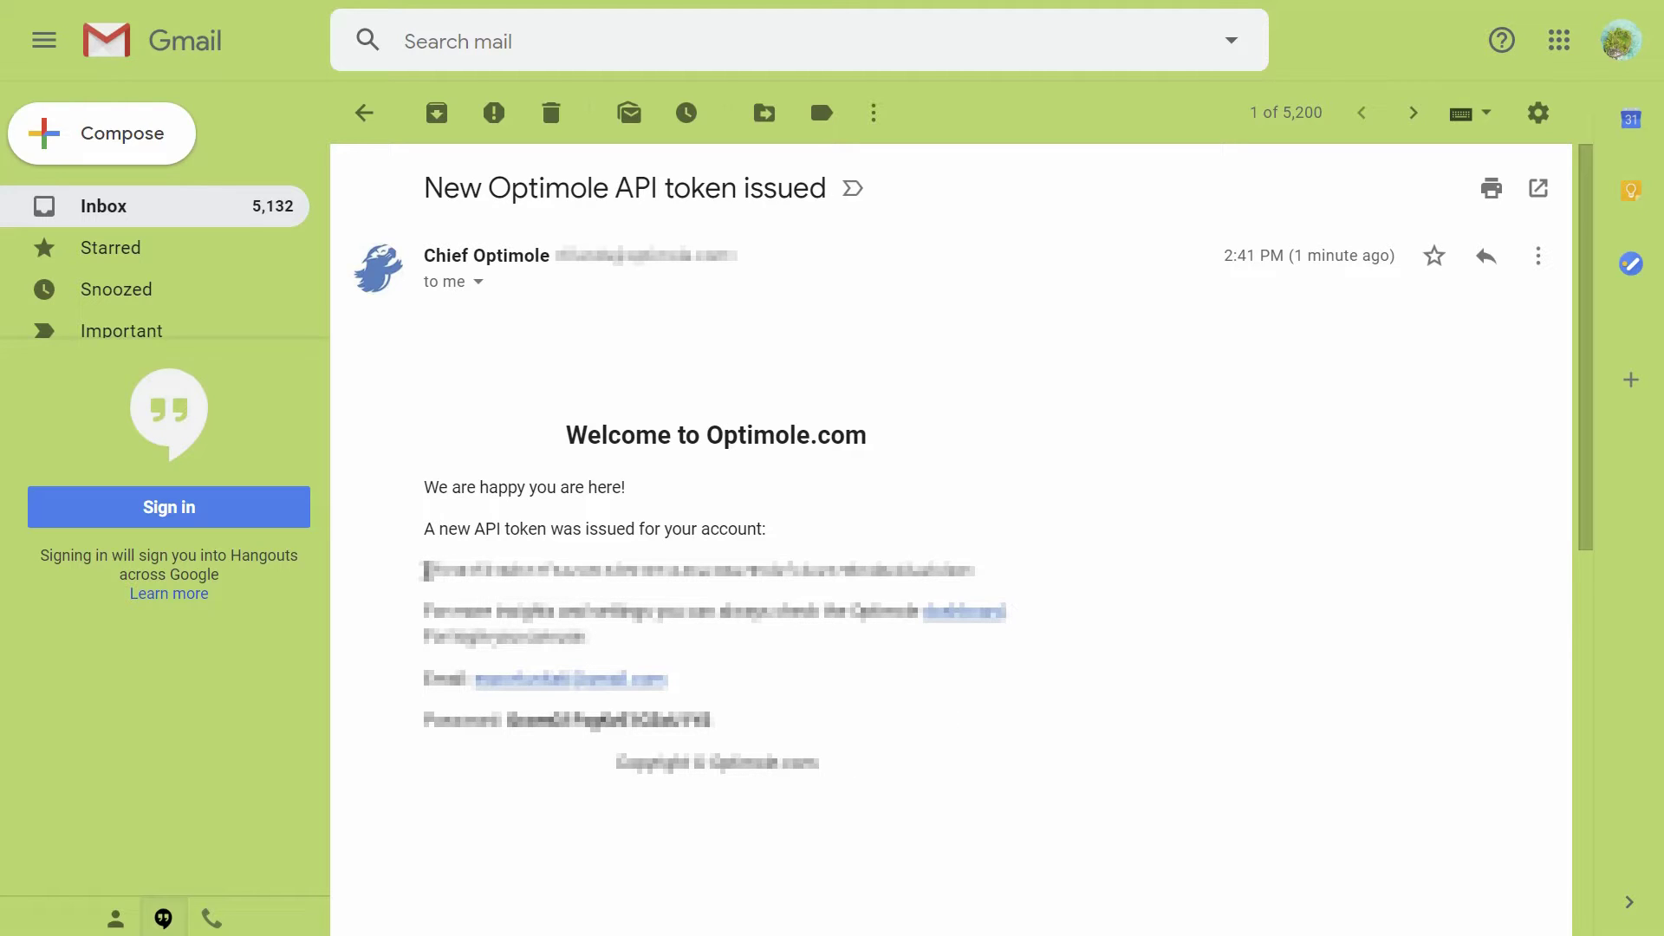
Copy the API key from the "New Optimole API token issued" message in Gmail.
{"action": "left_click_drag", "start_coordinate": [426, 572], "coordinate": [926, 574]}
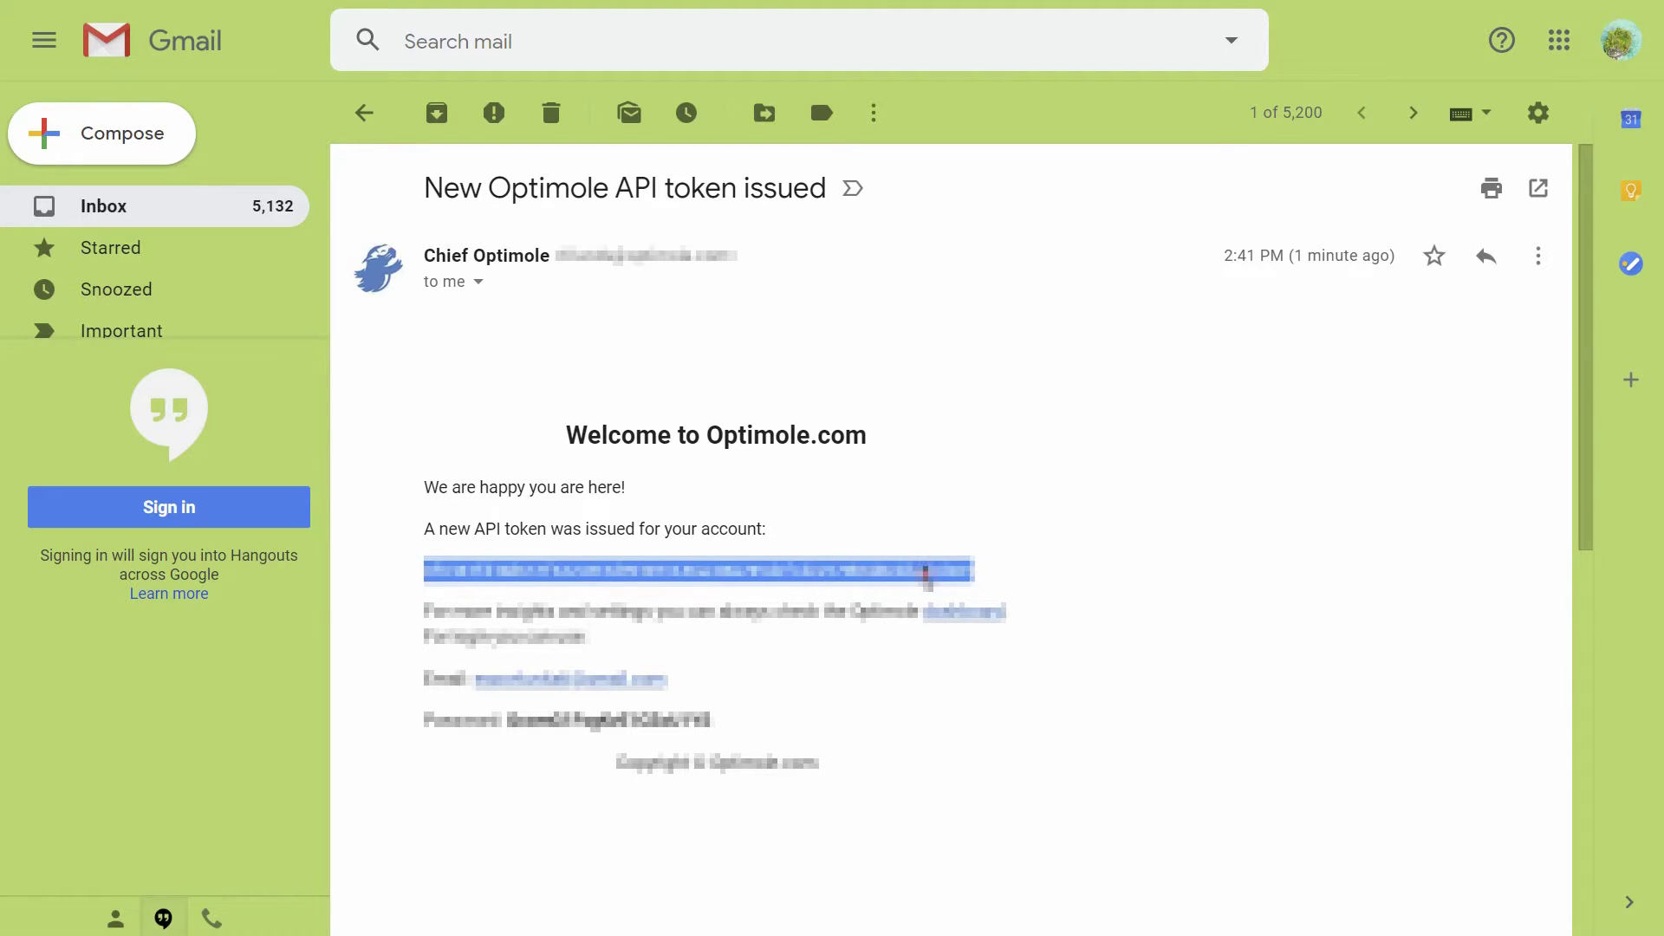
{"action": "right_click", "coordinate": [926, 574]}
{"action": "left_click", "coordinate": [957, 588]}
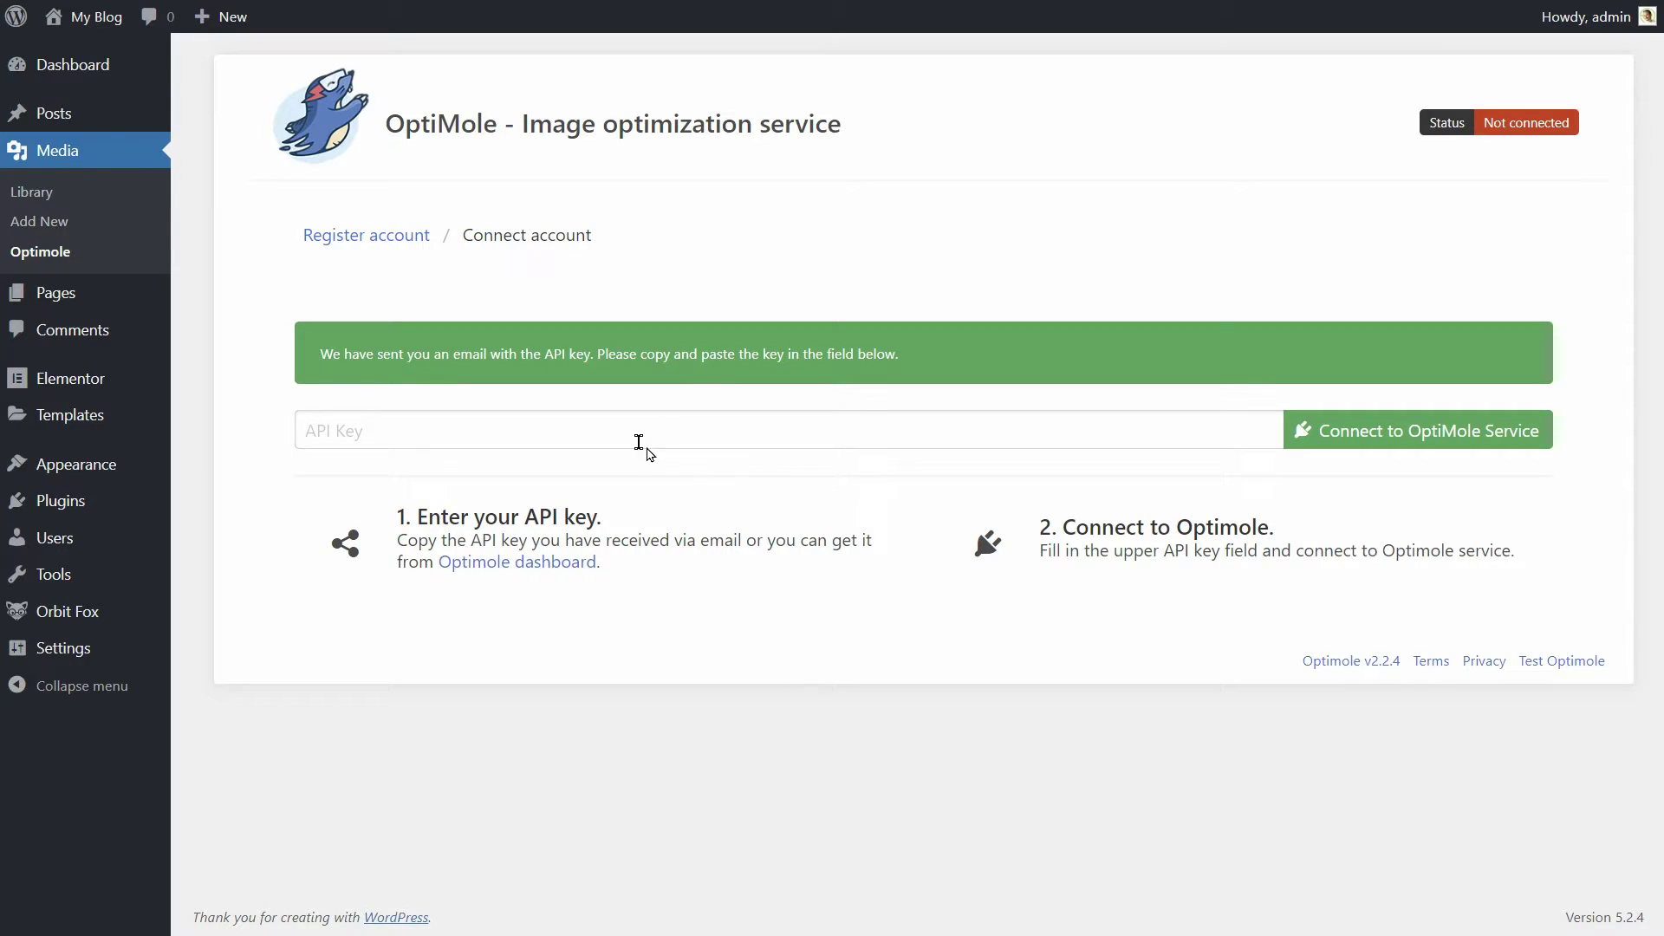
In WordPress, paste the API key into Optimole's API key field and connect to the OptiMole service.
{"action": "left_click", "coordinate": [611, 428]}
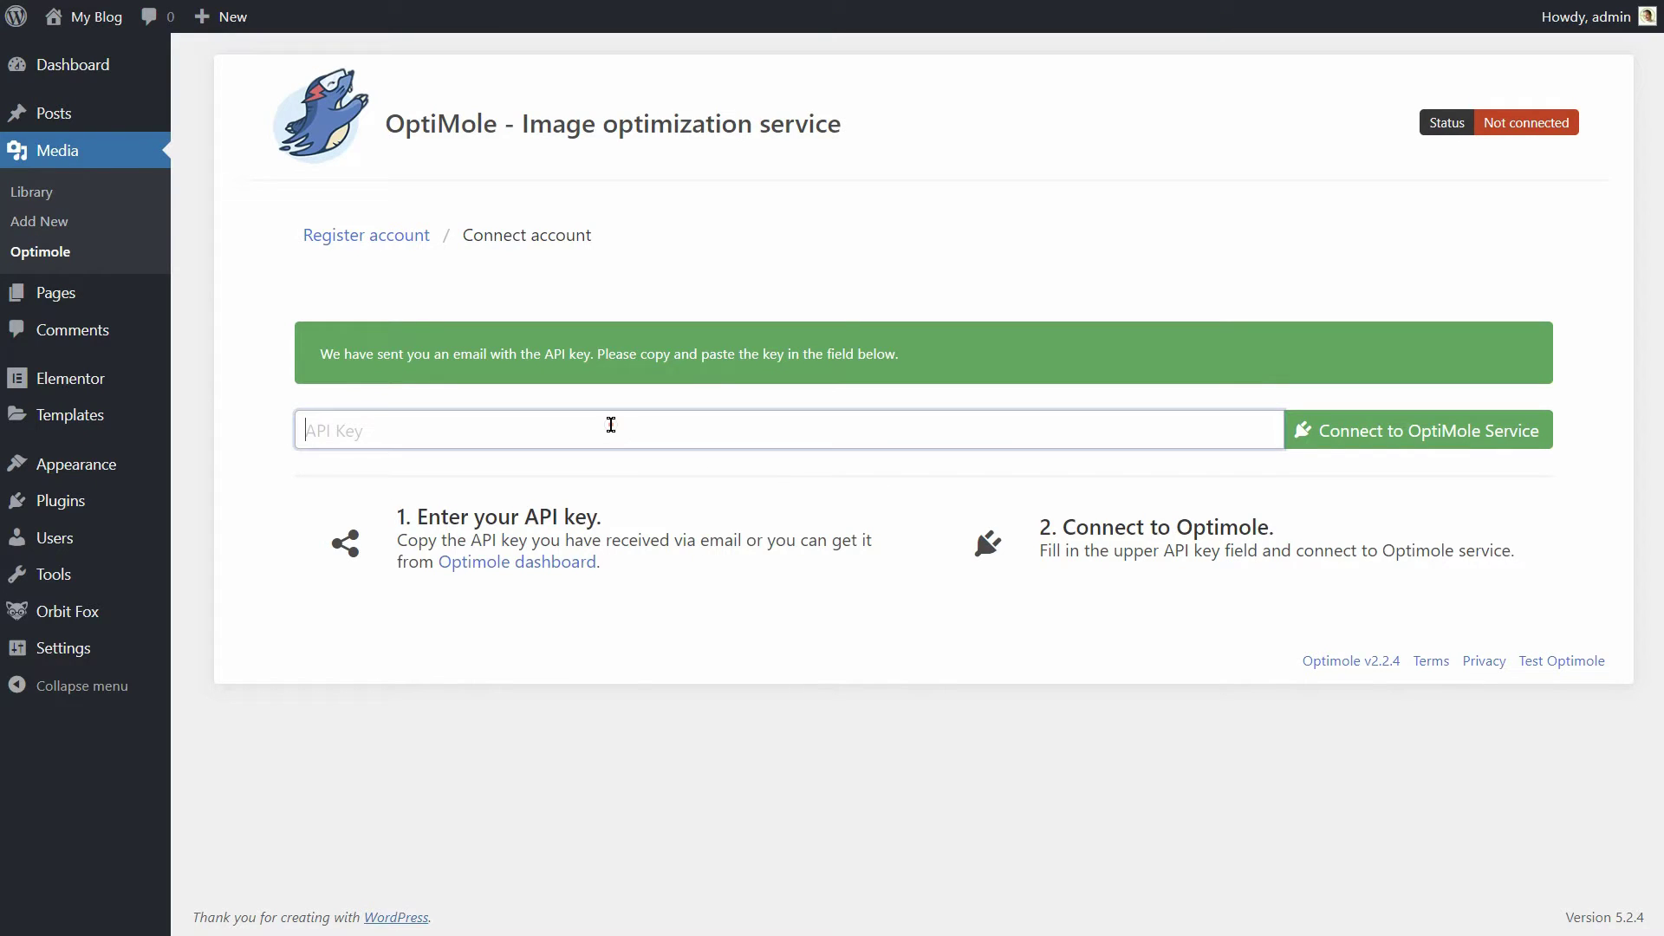
{"action": "right_click", "coordinate": [611, 424]}
{"action": "left_click", "coordinate": [691, 570]}
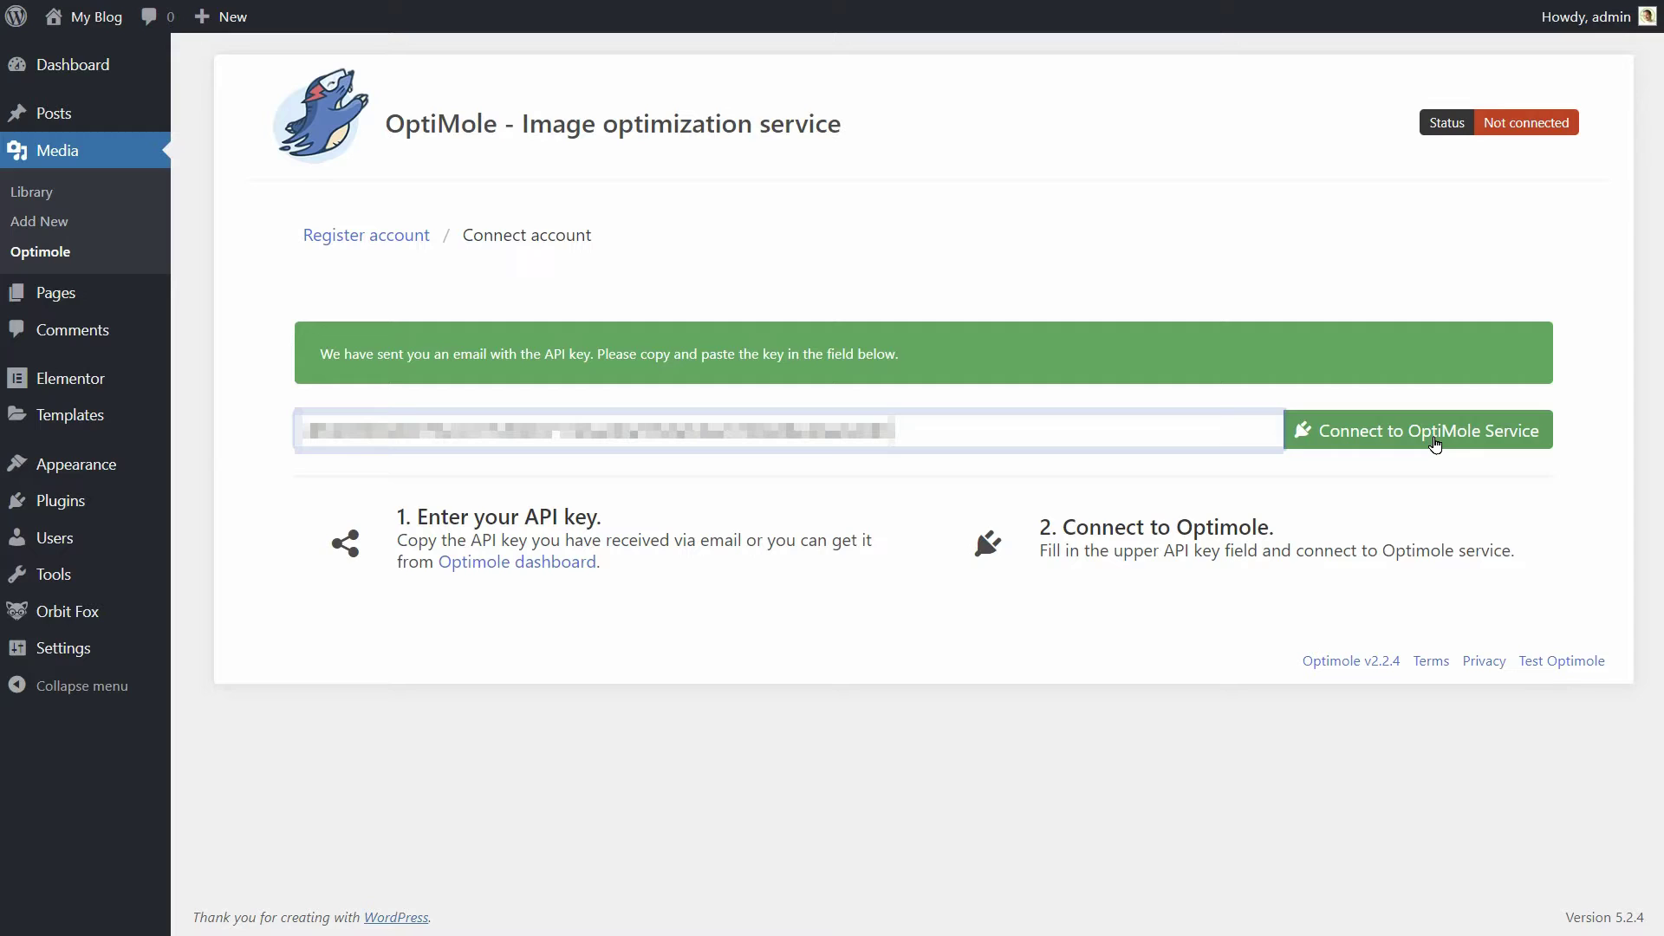
{"action": "left_click", "coordinate": [1436, 444]}
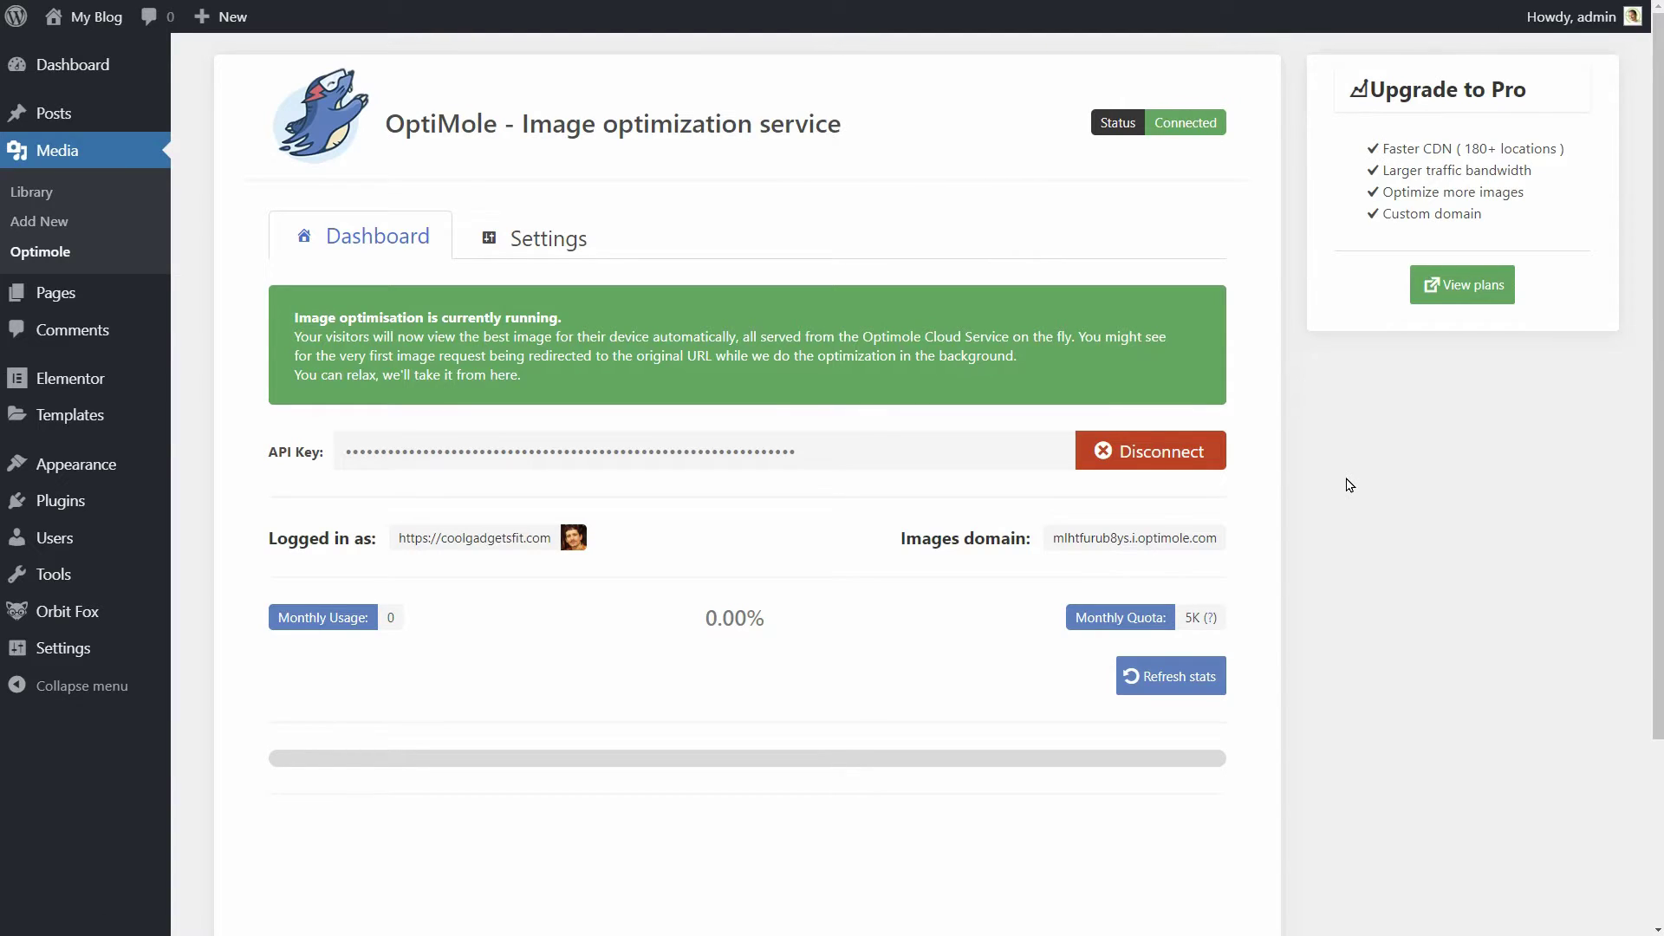
In Optimole's general settings, switch image replacement and Scale images & Lazy load off and back on, and save the changes.
{"action": "key", "text": "ctrl+minus"}
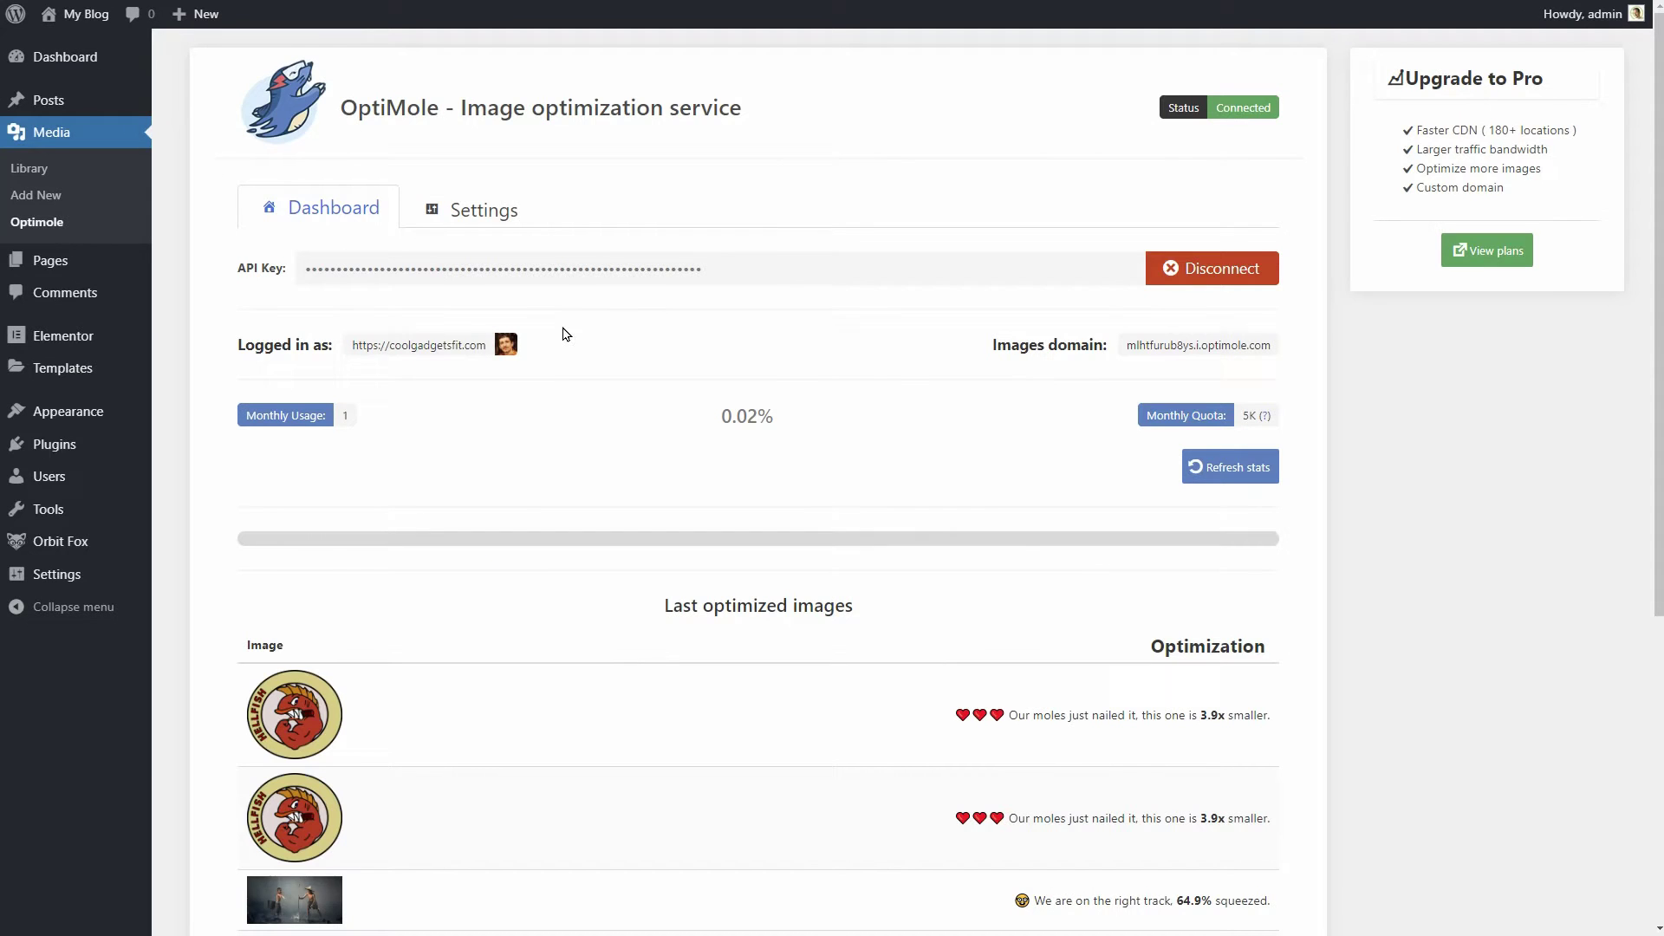
{"action": "left_click", "coordinate": [496, 221]}
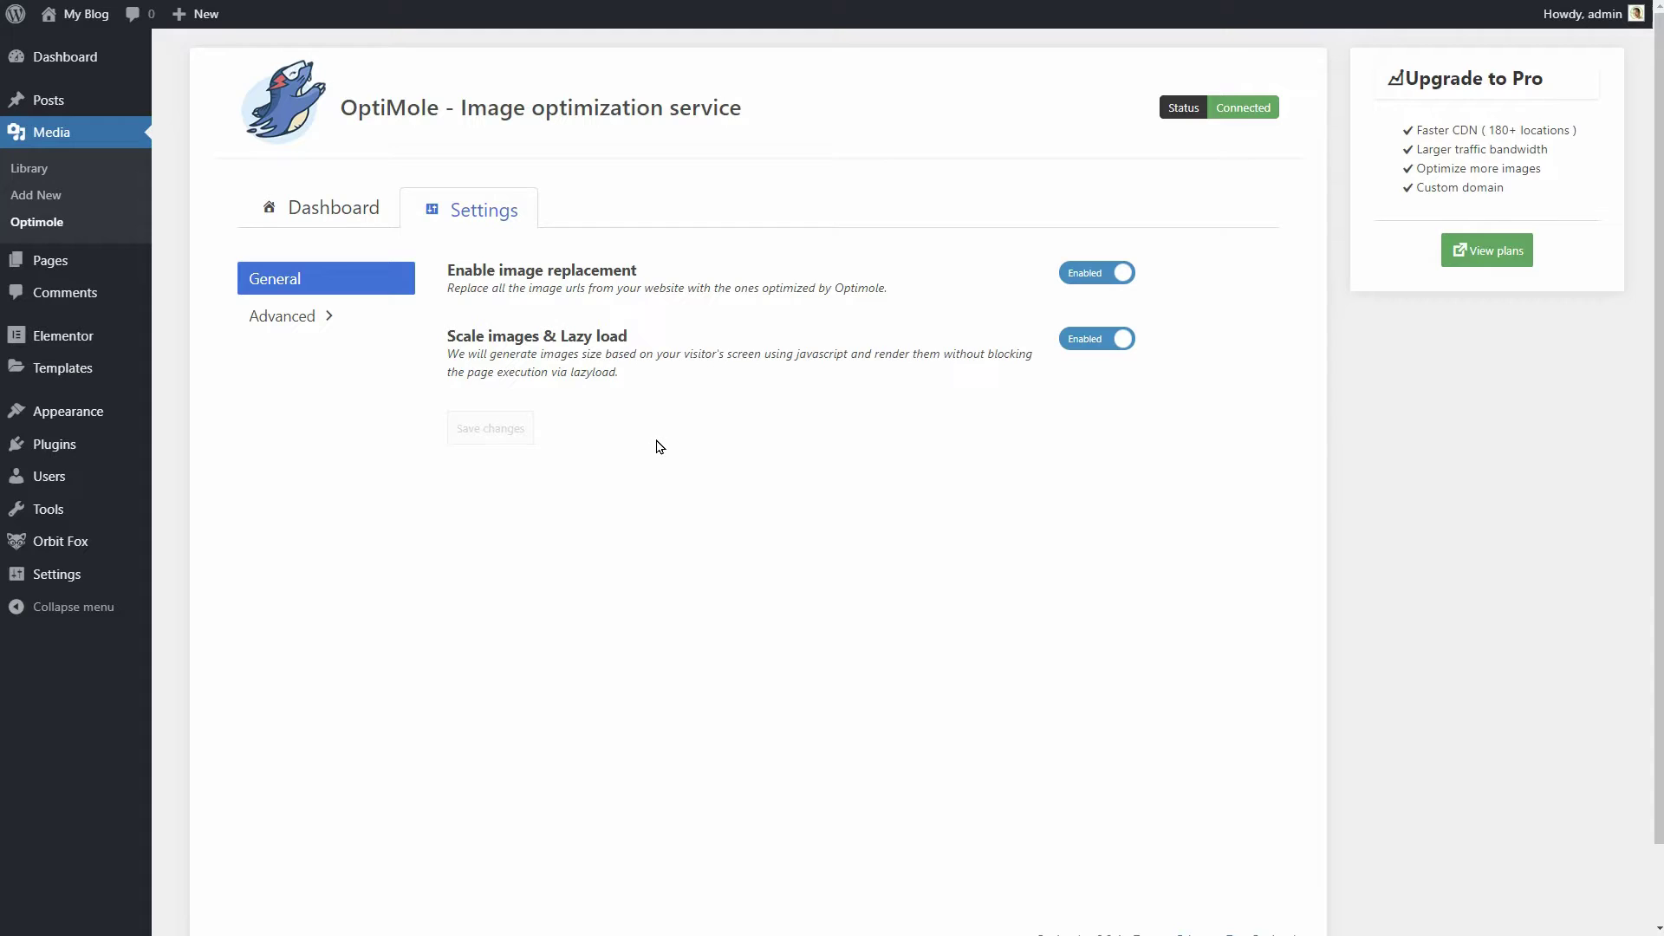
{"action": "left_click", "coordinate": [1096, 282]}
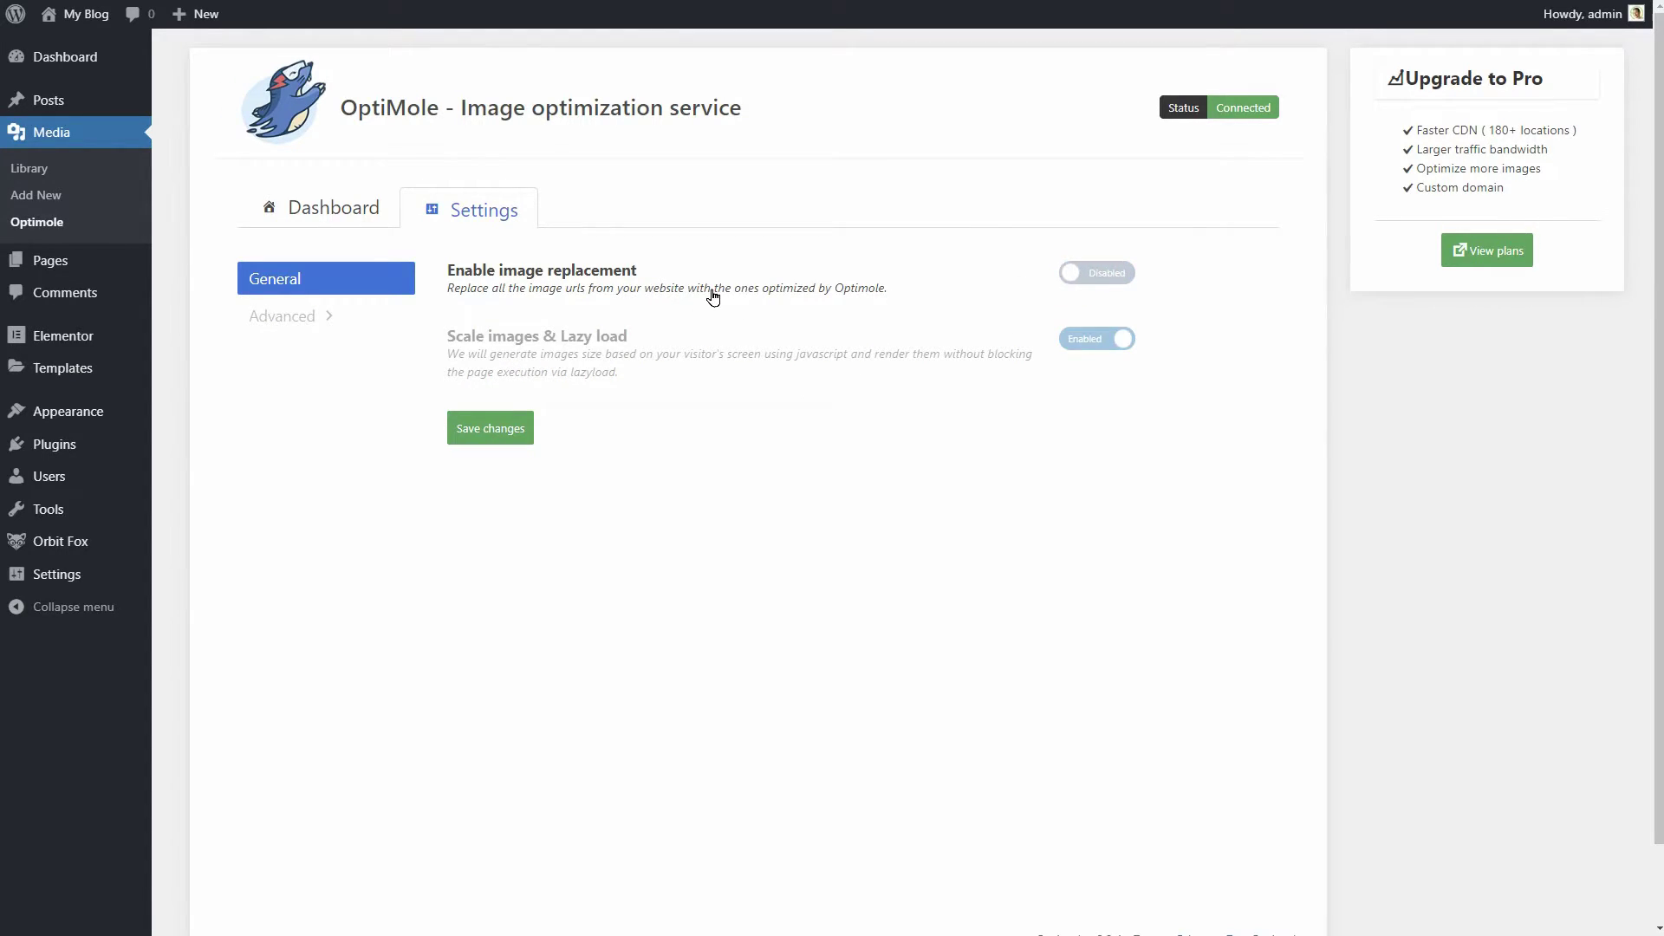
{"action": "left_click", "coordinate": [1071, 283]}
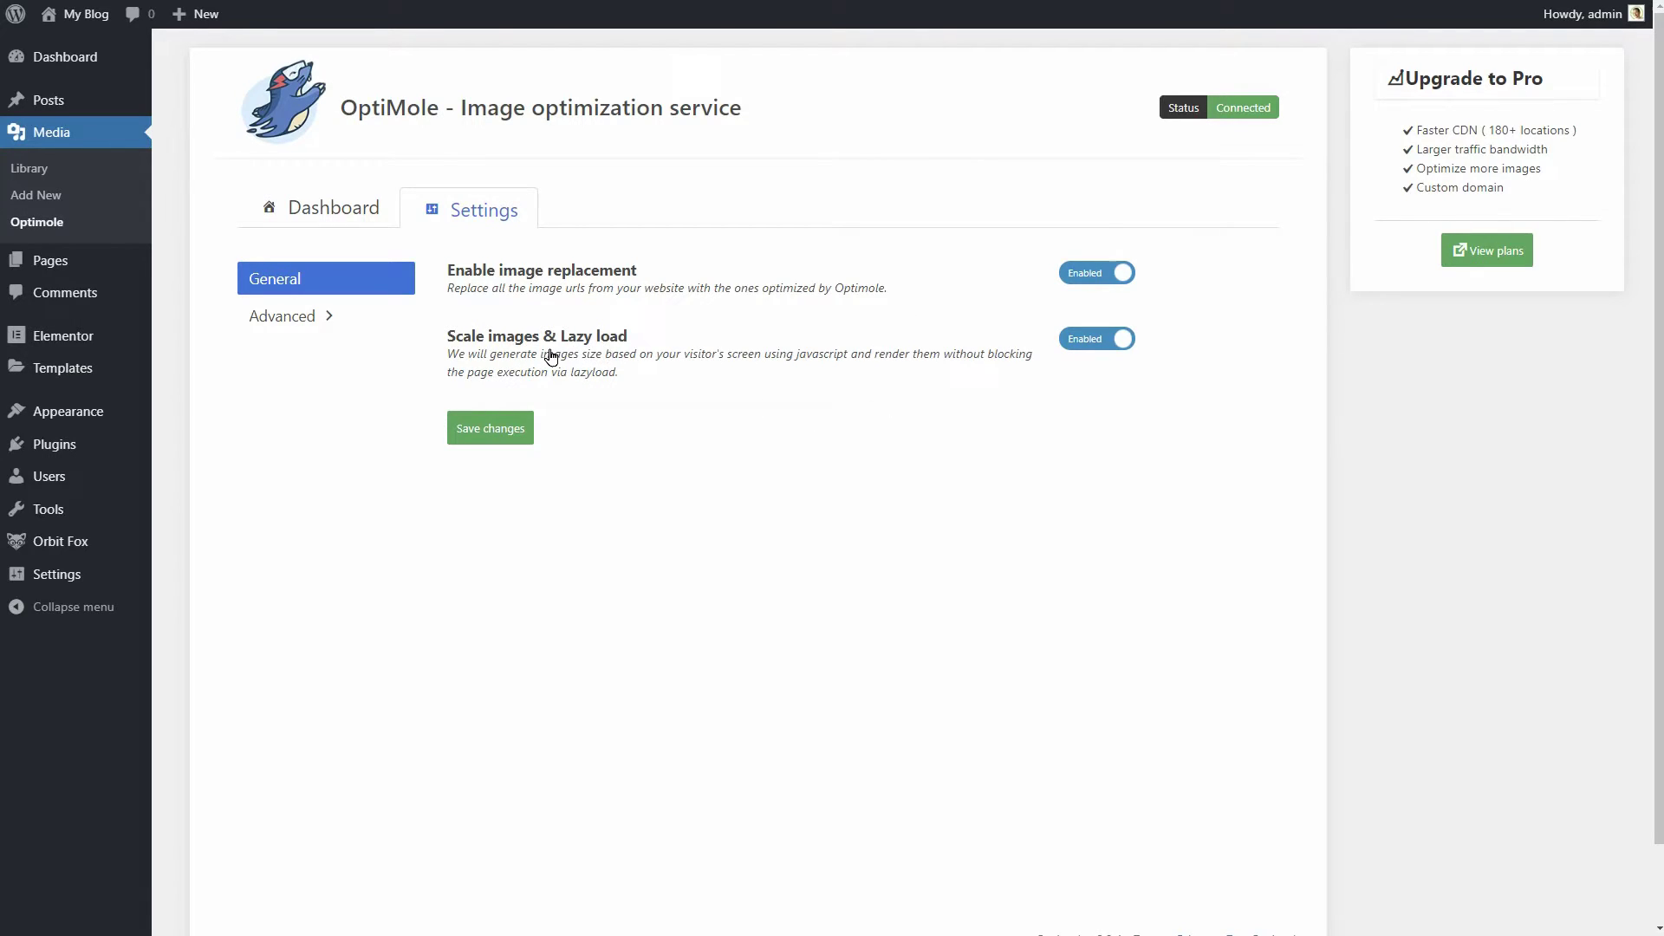
{"action": "left_click", "coordinate": [1109, 346]}
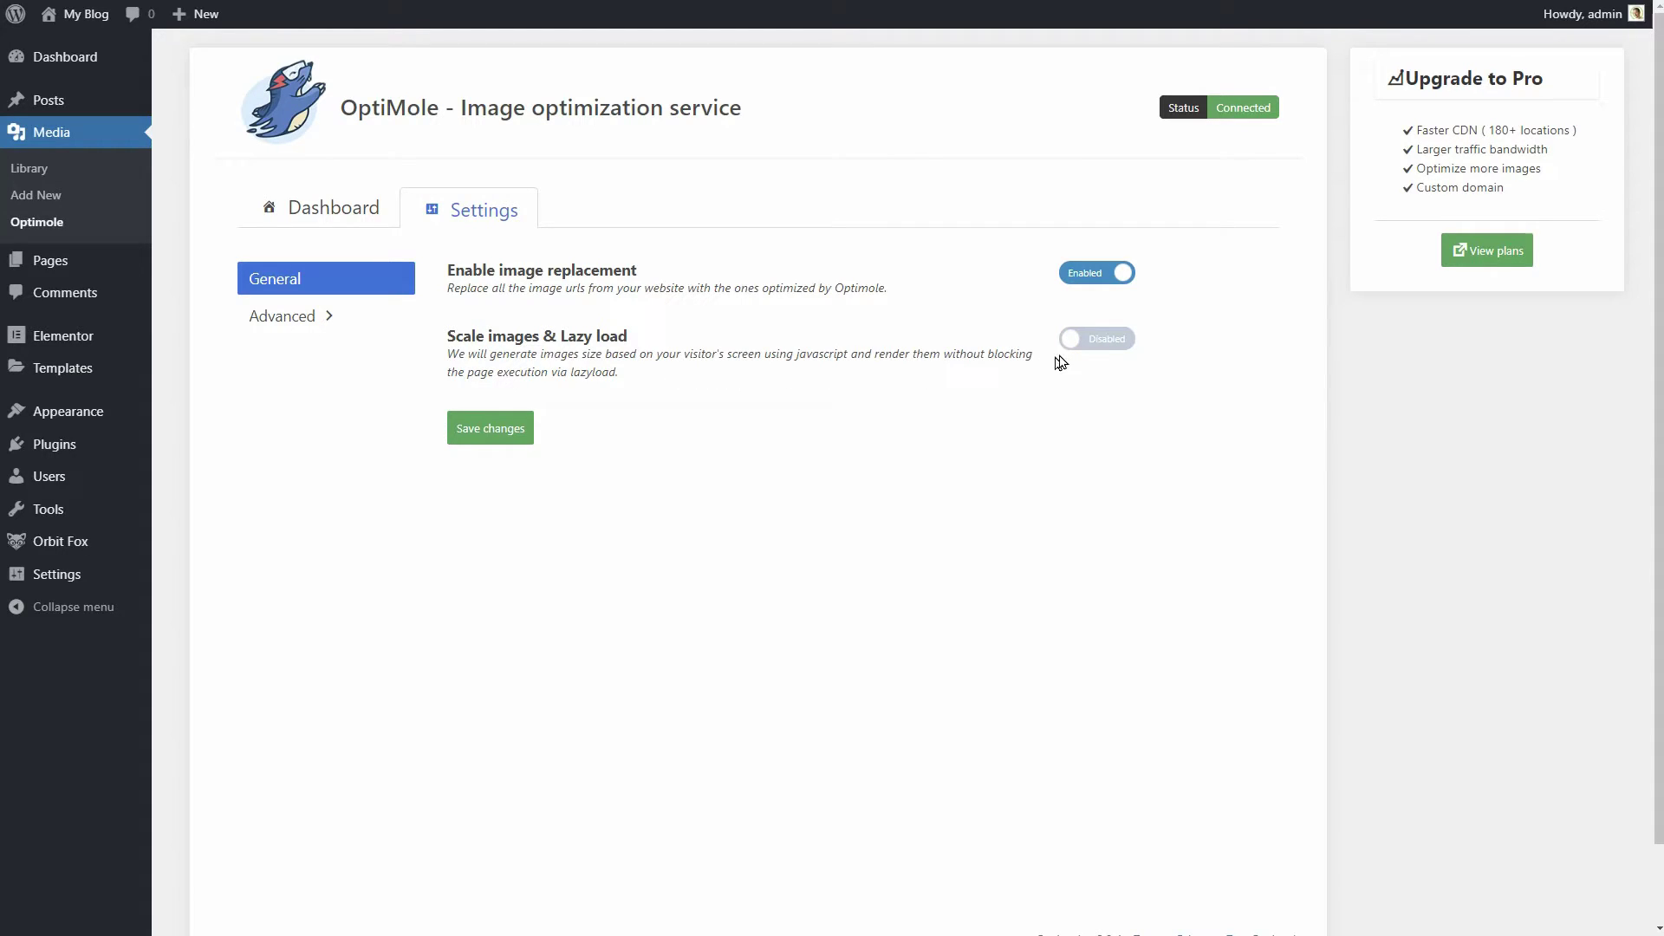
{"action": "left_click", "coordinate": [1074, 350]}
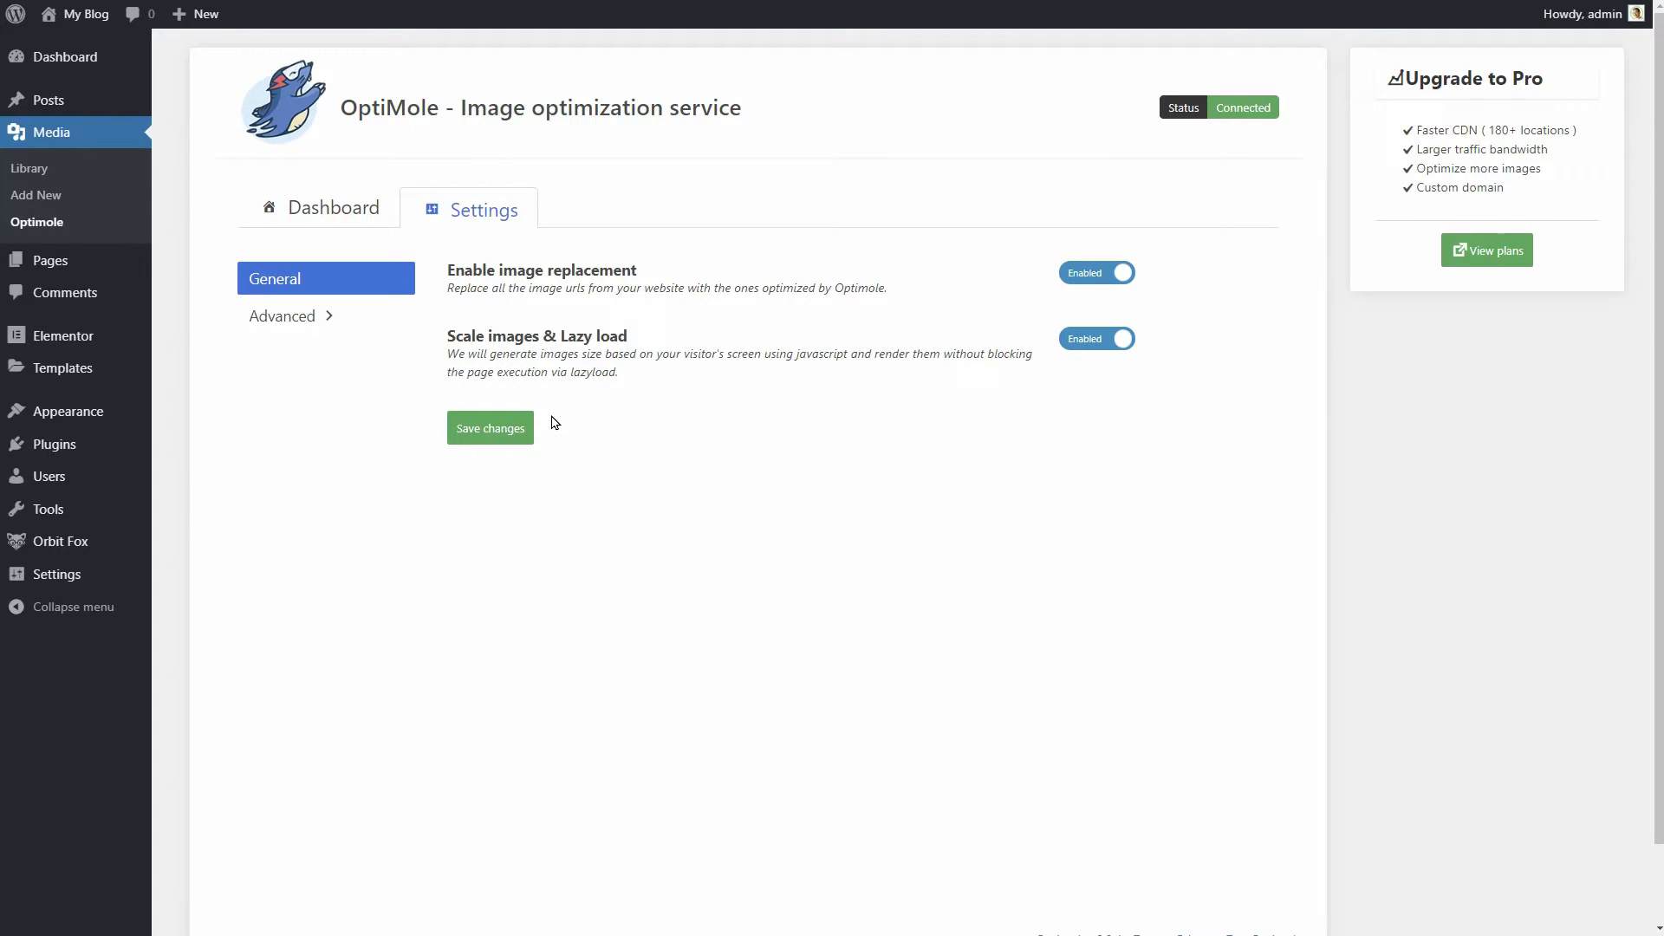
{"action": "left_click", "coordinate": [512, 432]}
In the advanced compression settings, enable network based optimizations and switch Gif to Video conversion on and back off.
{"action": "left_click", "coordinate": [310, 326]}
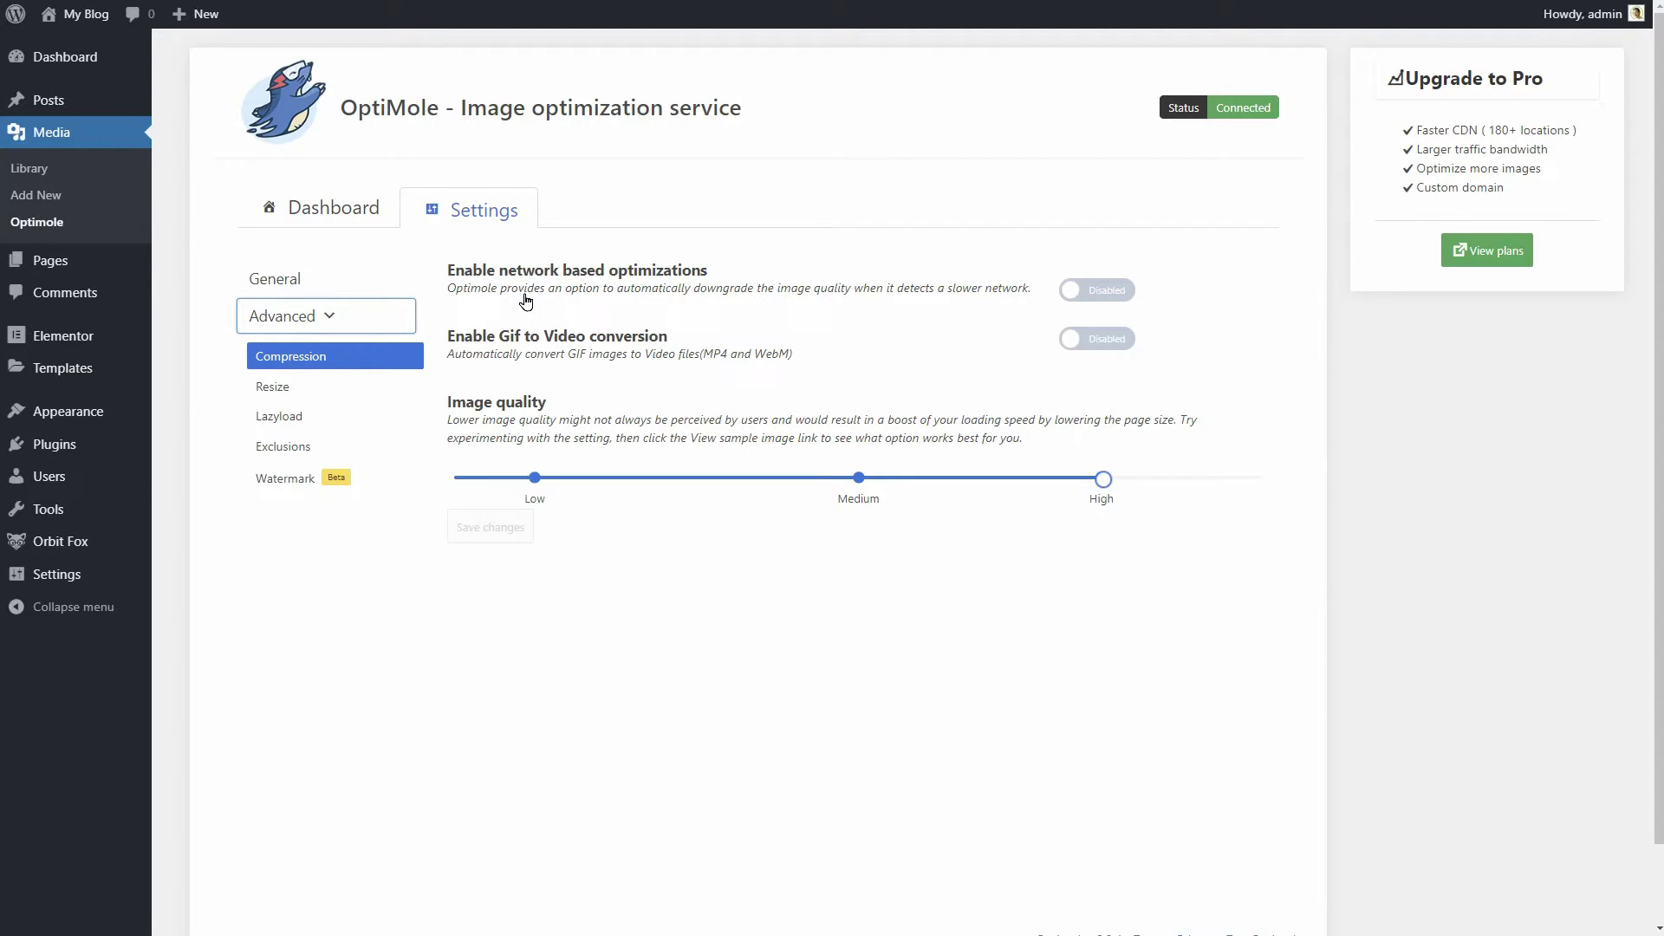
{"action": "left_click", "coordinate": [1078, 292]}
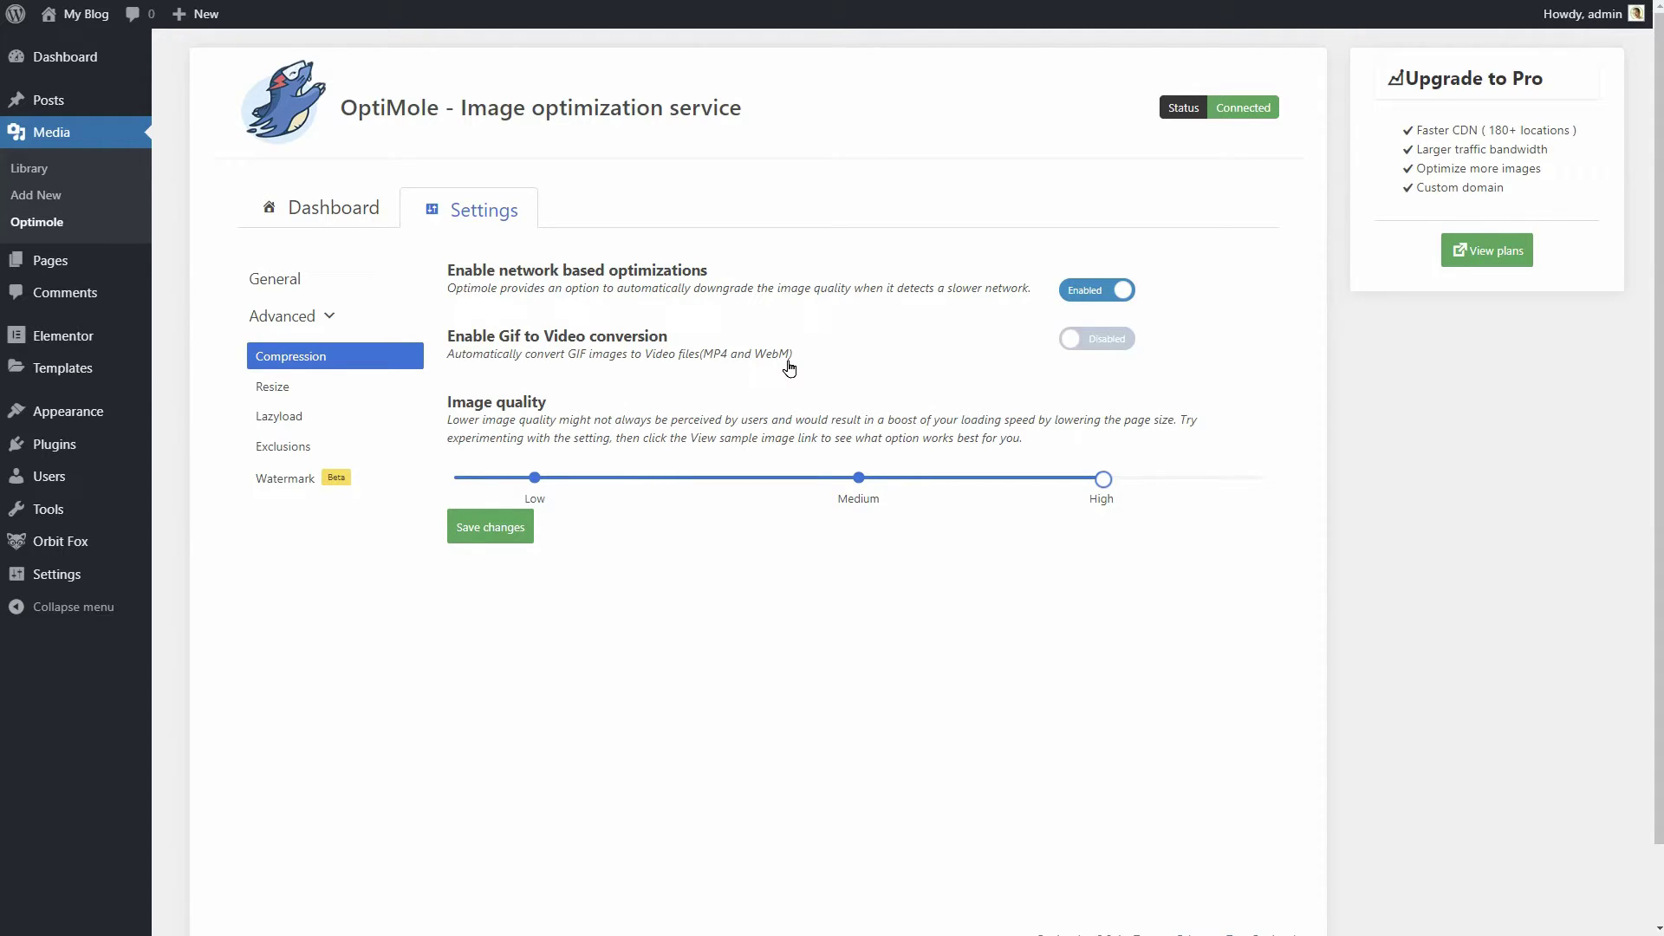
{"action": "left_click", "coordinate": [1073, 345]}
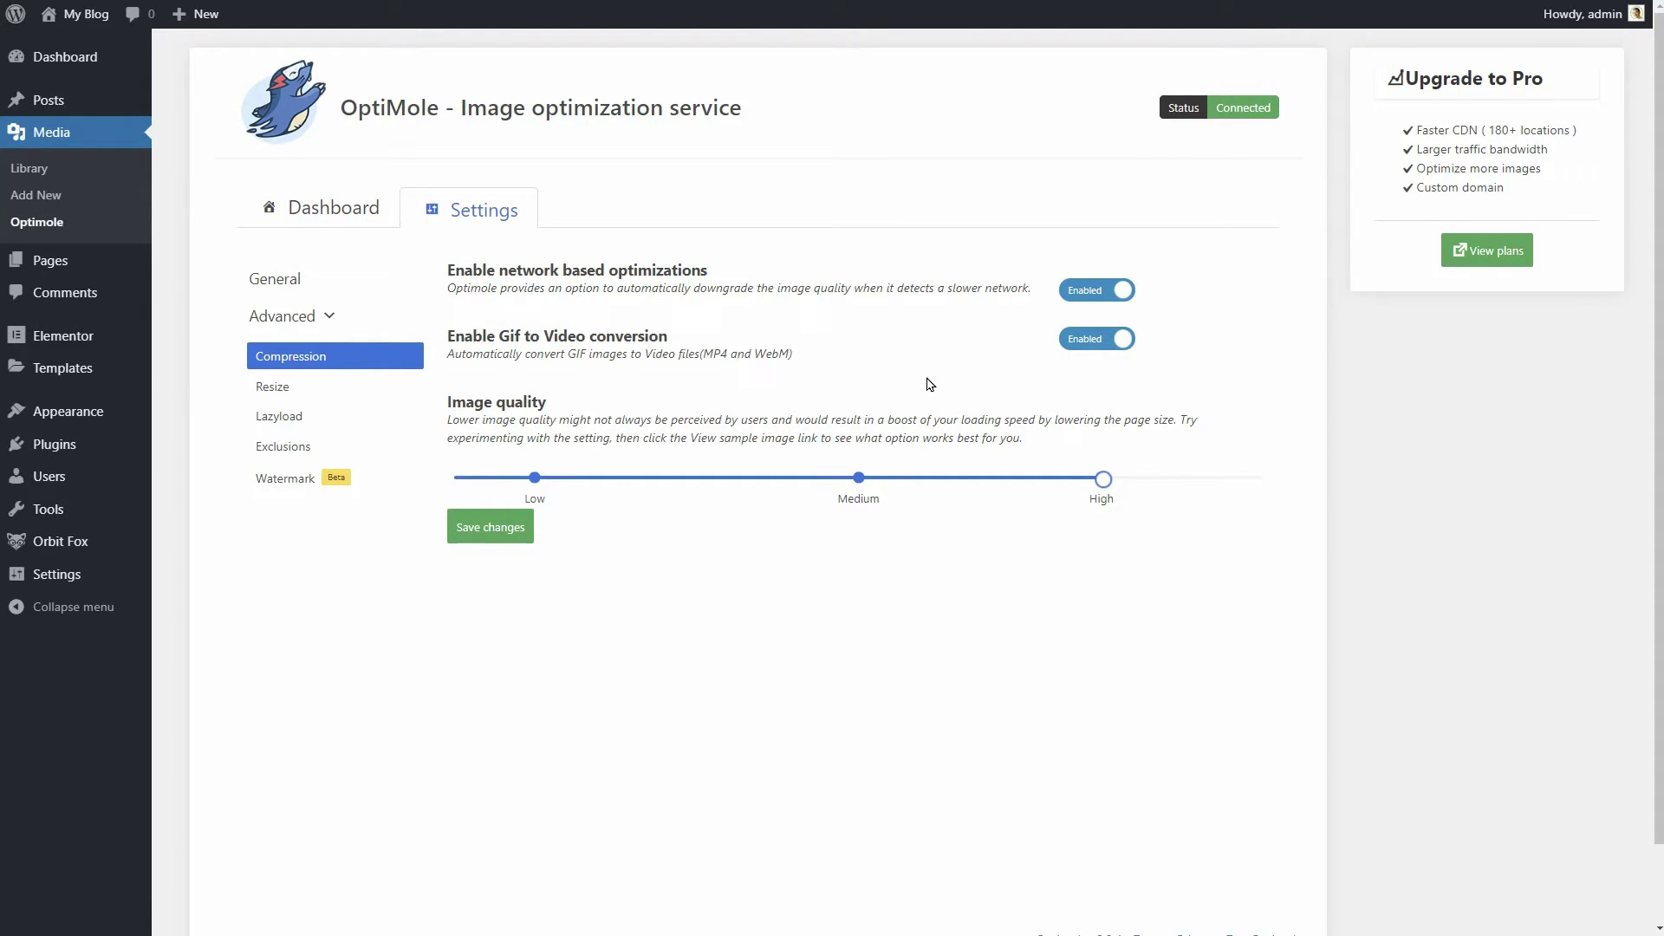
{"action": "left_click", "coordinate": [1096, 343]}
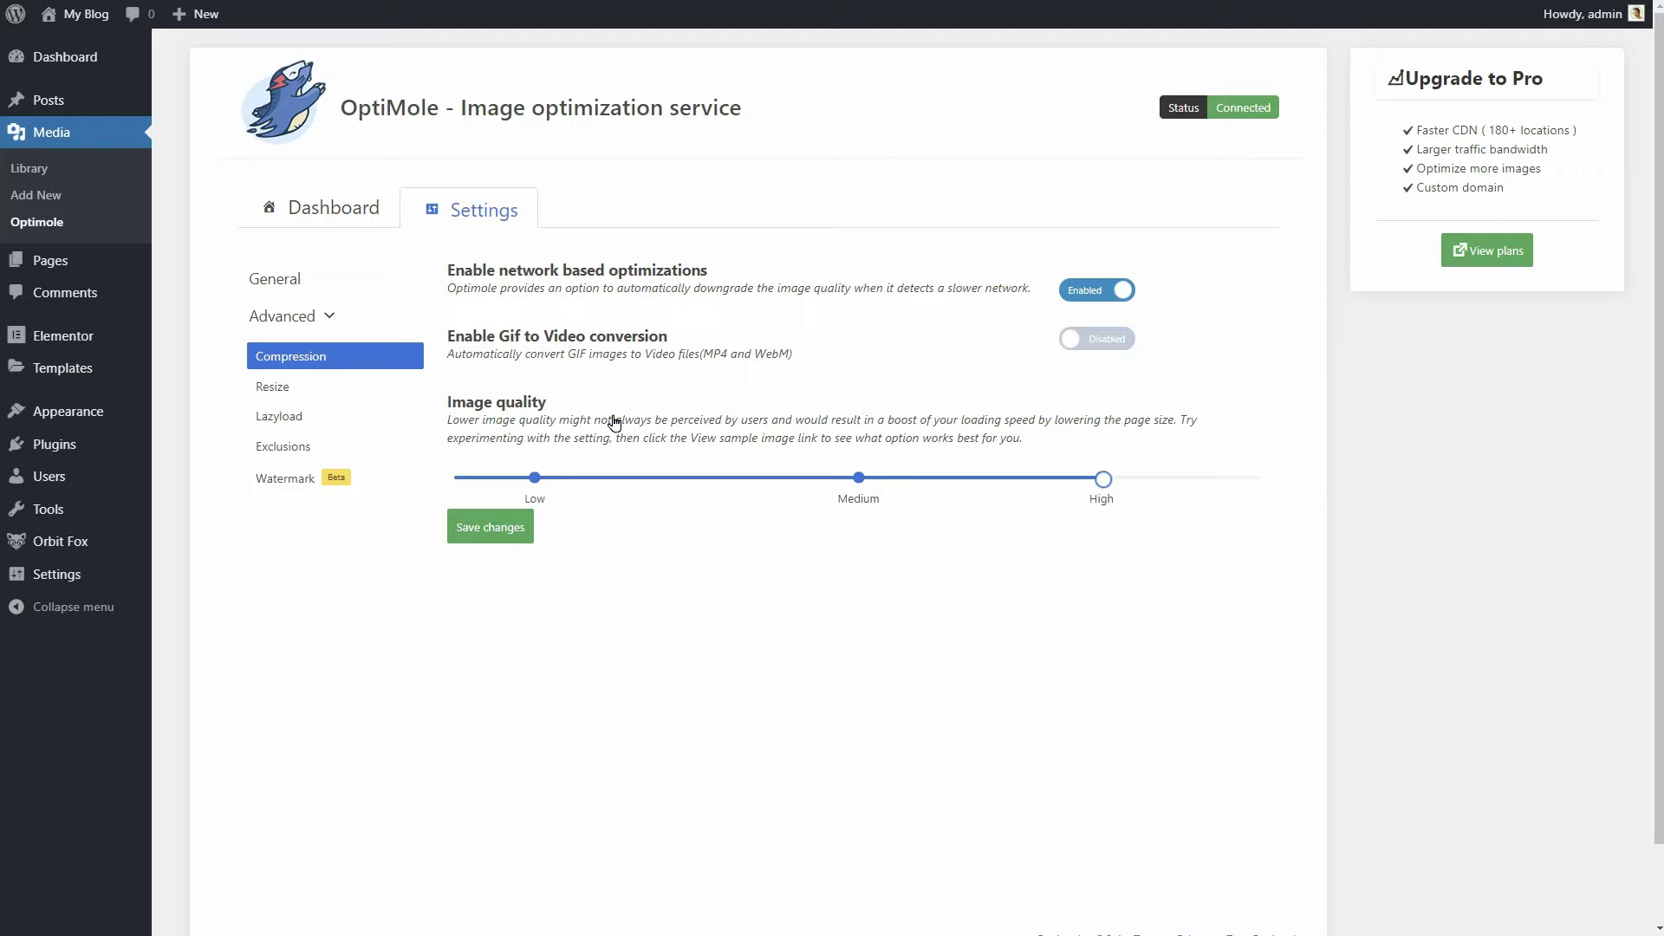
Enable Retina images in the advanced resize settings.
{"action": "left_click", "coordinate": [272, 384]}
{"action": "left_click", "coordinate": [1061, 340]}
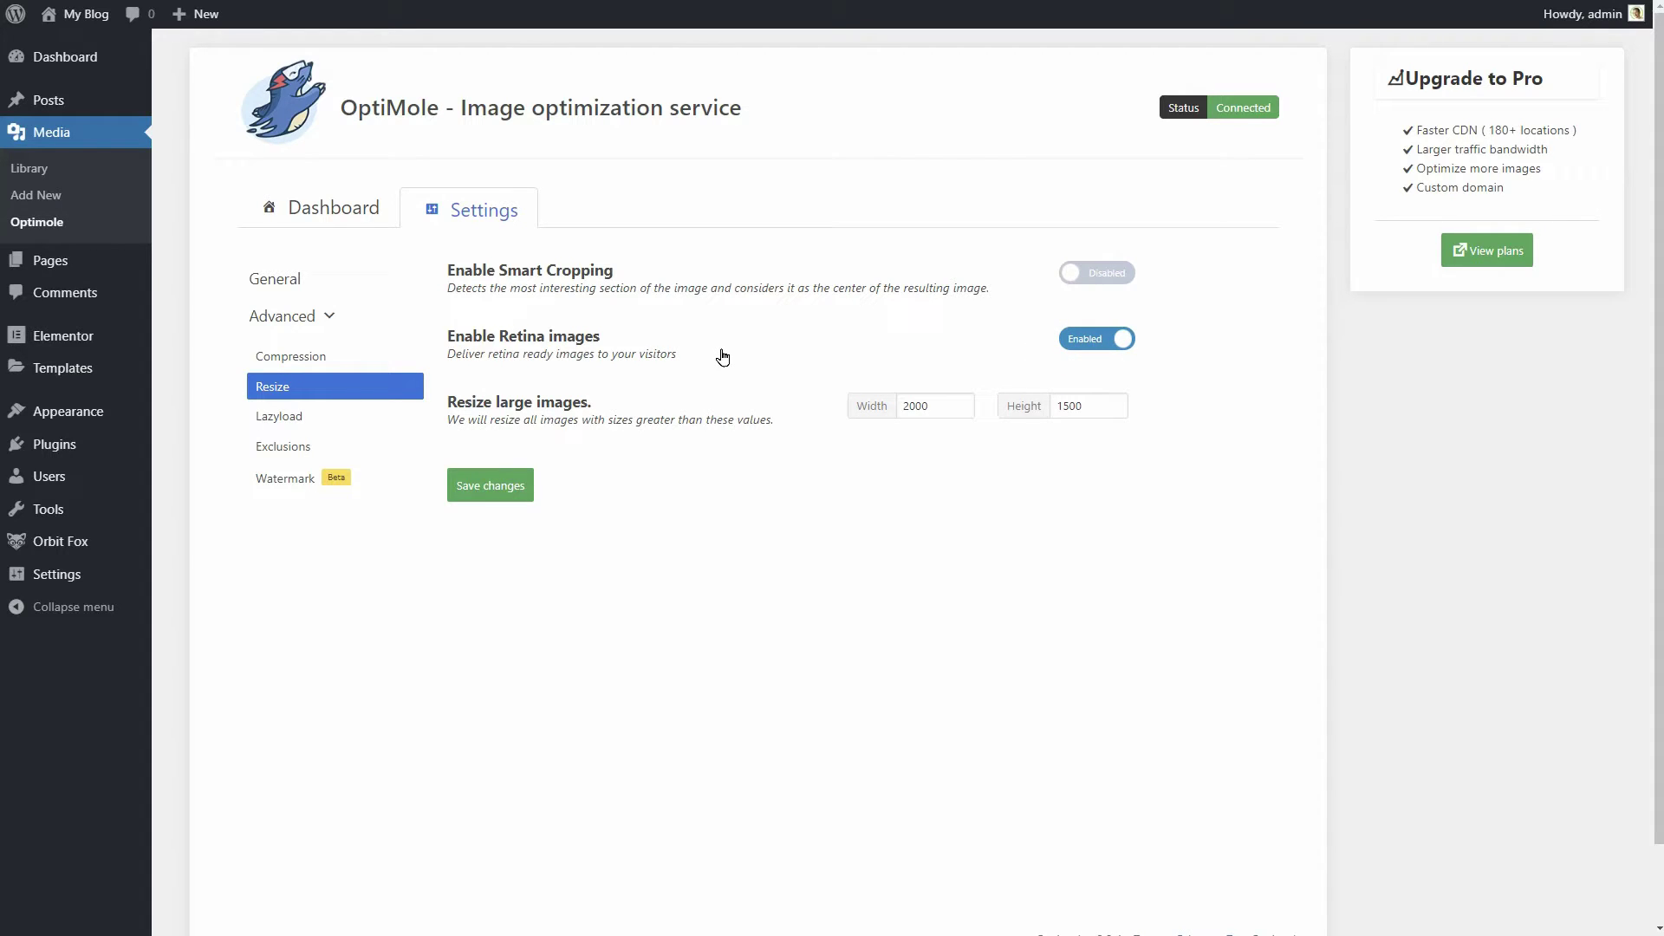
In the advanced lazyload settings, switch lazyload for background images off and back on.
{"action": "left_click", "coordinate": [351, 423]}
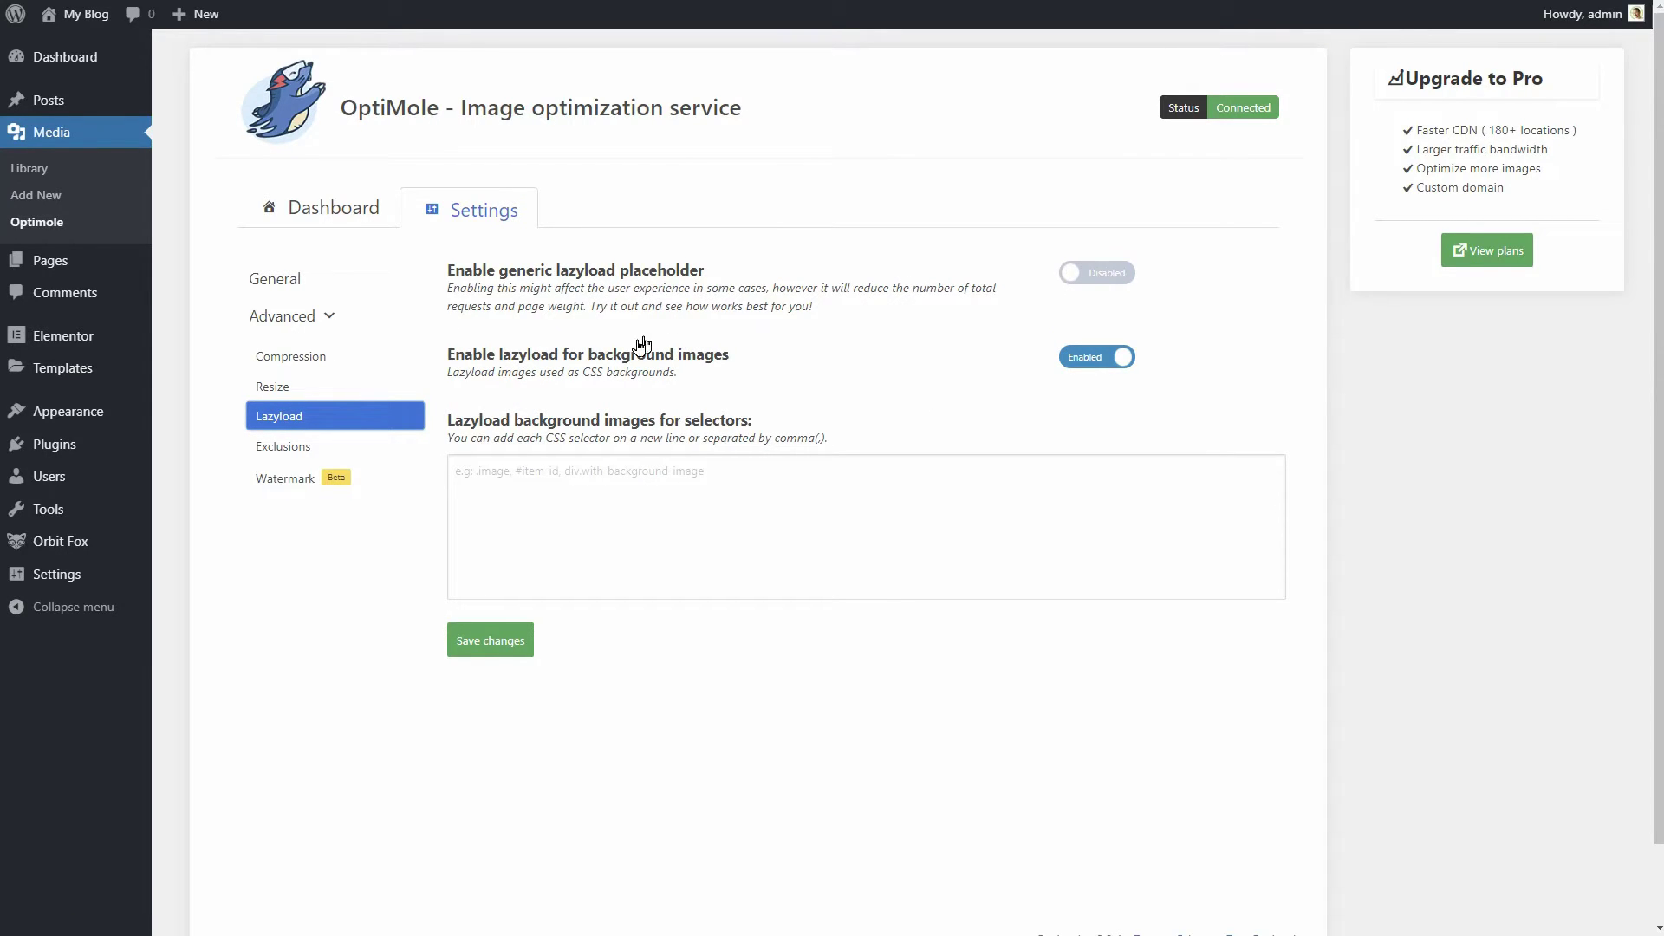
{"action": "left_click", "coordinate": [1071, 362]}
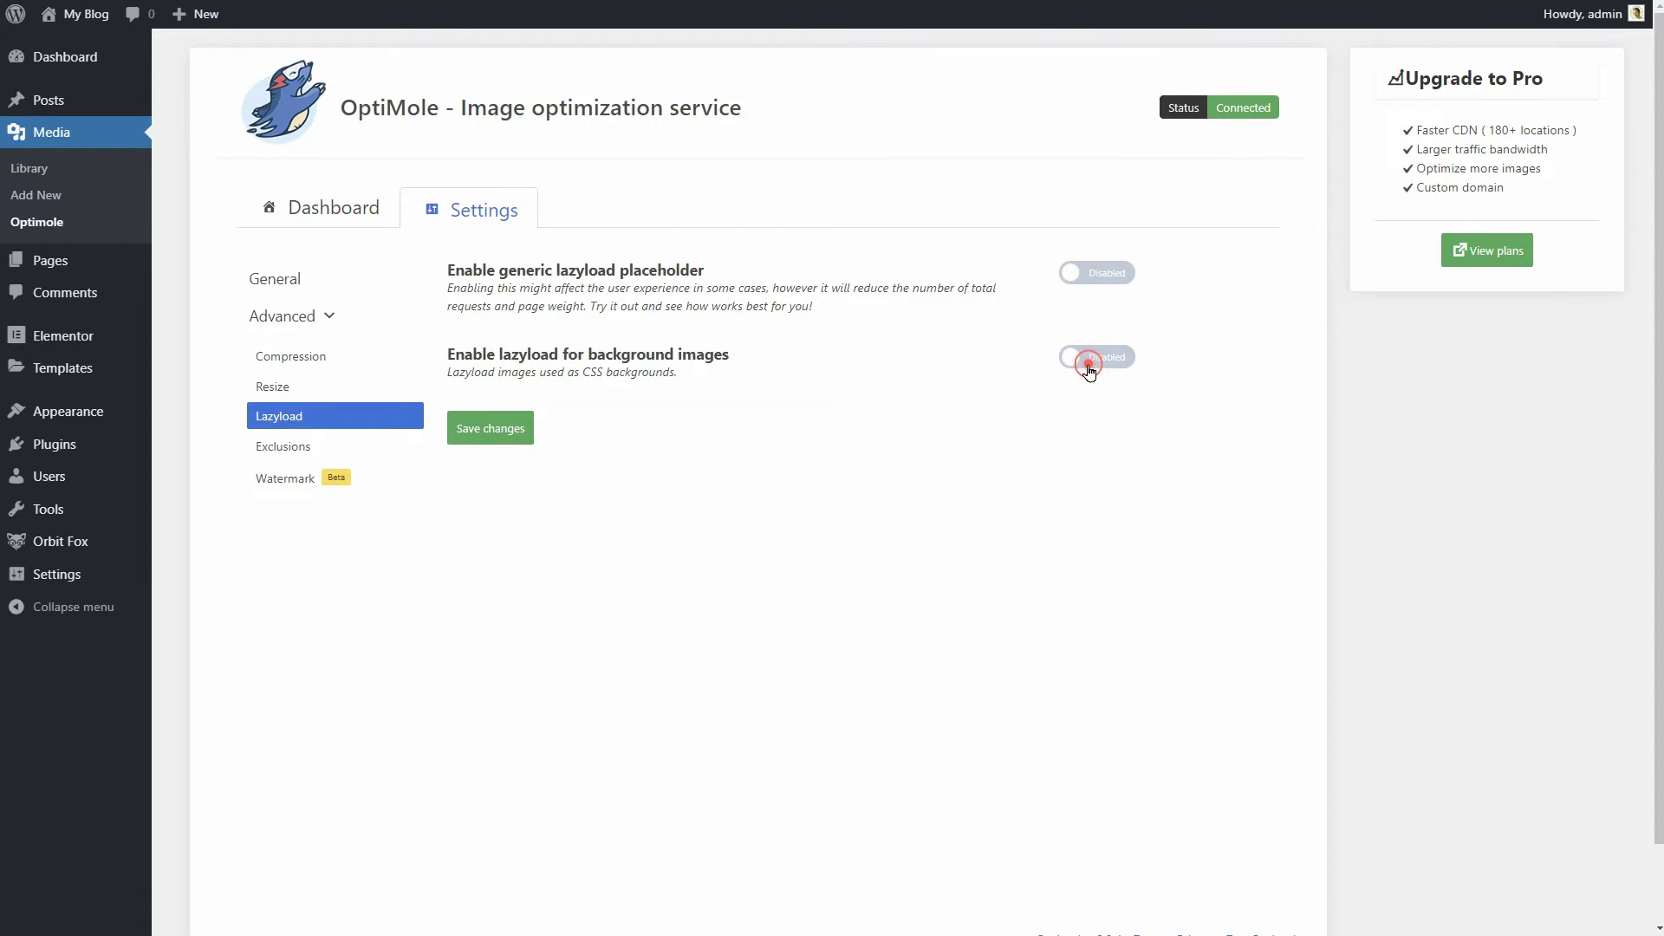
{"action": "left_click", "coordinate": [1078, 357]}
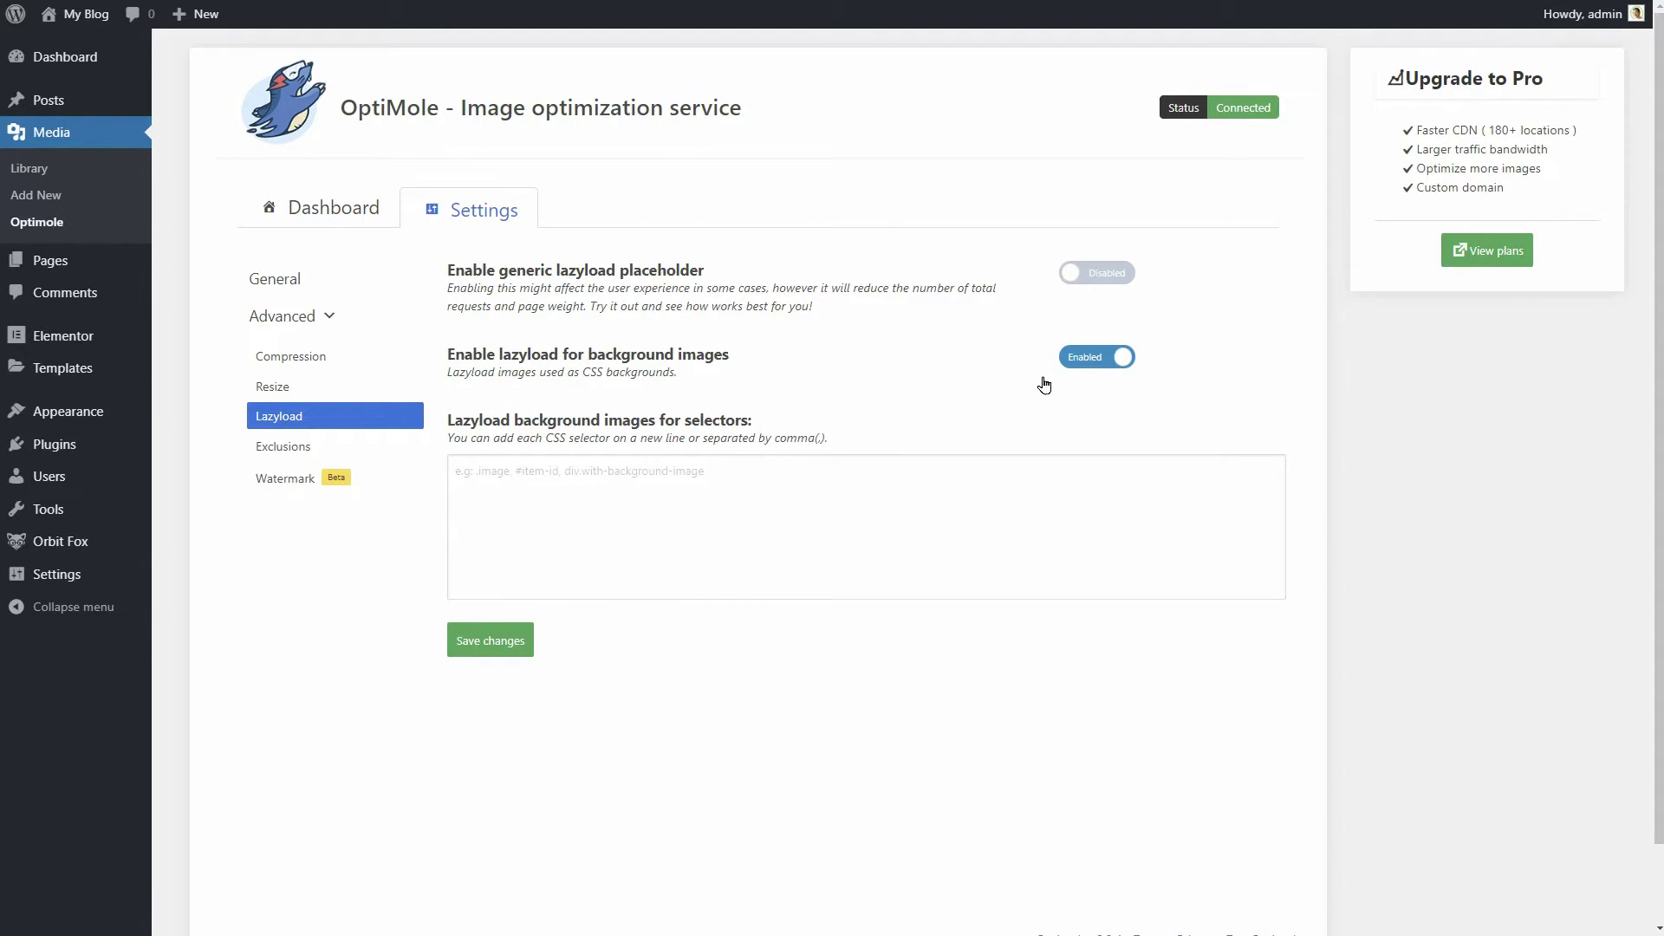
In the advanced exclusions settings, switch the optimization filter to Page URL and back to Image filename, and check the lazyload filter options.
{"action": "left_click", "coordinate": [295, 456]}
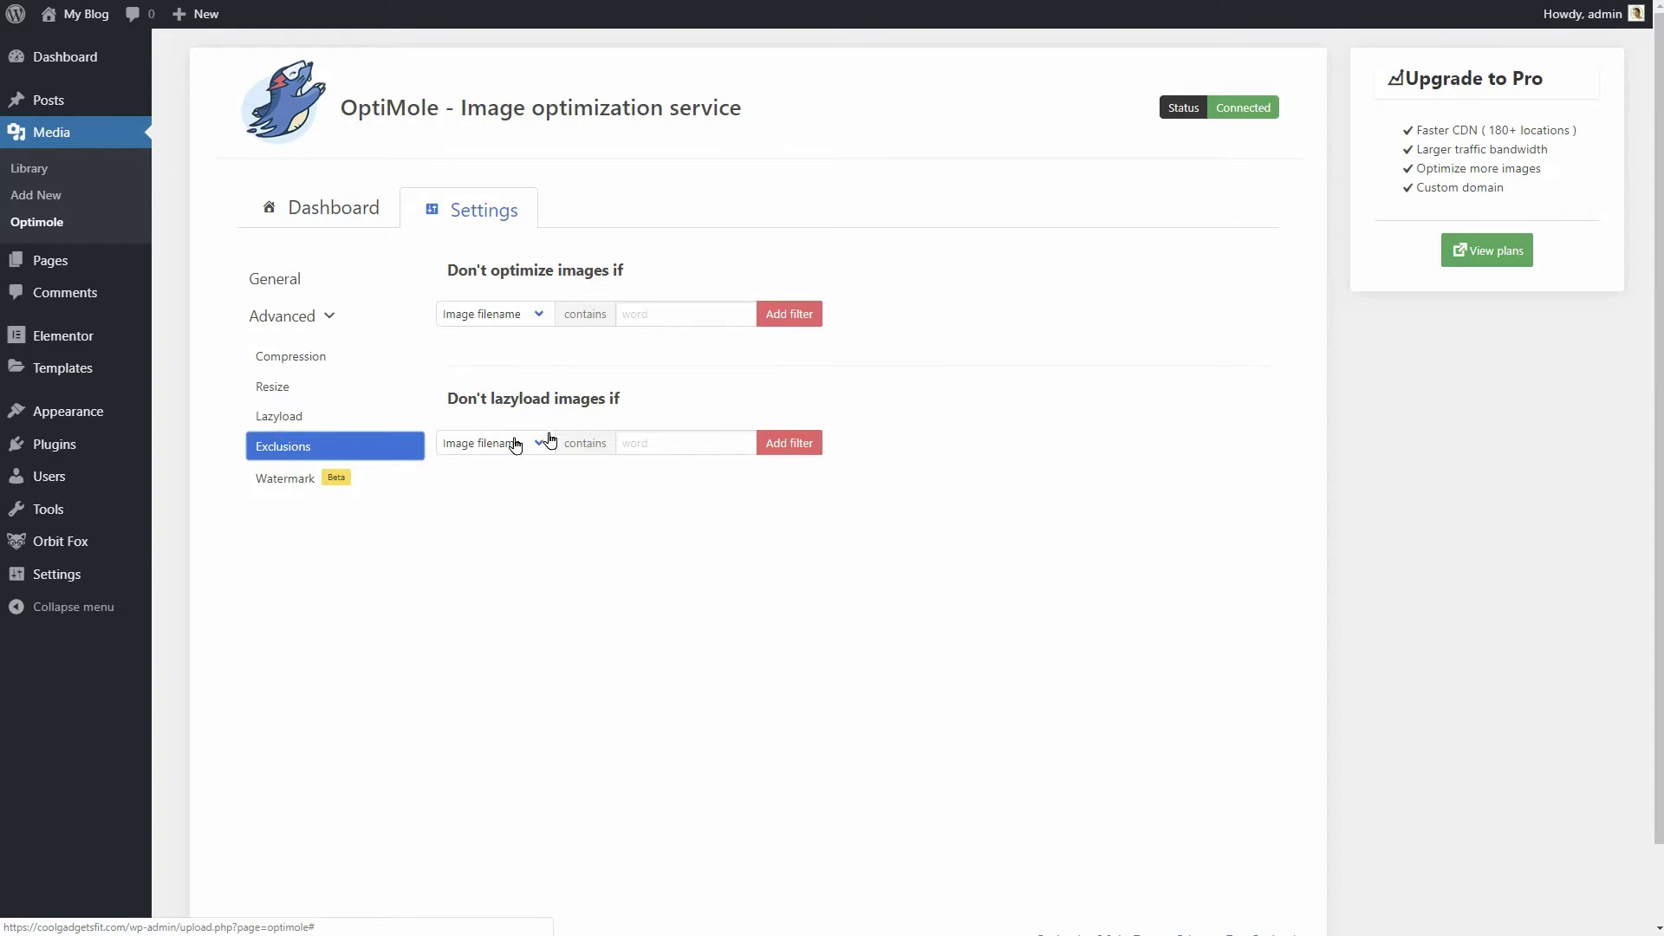
{"action": "left_click", "coordinate": [544, 317]}
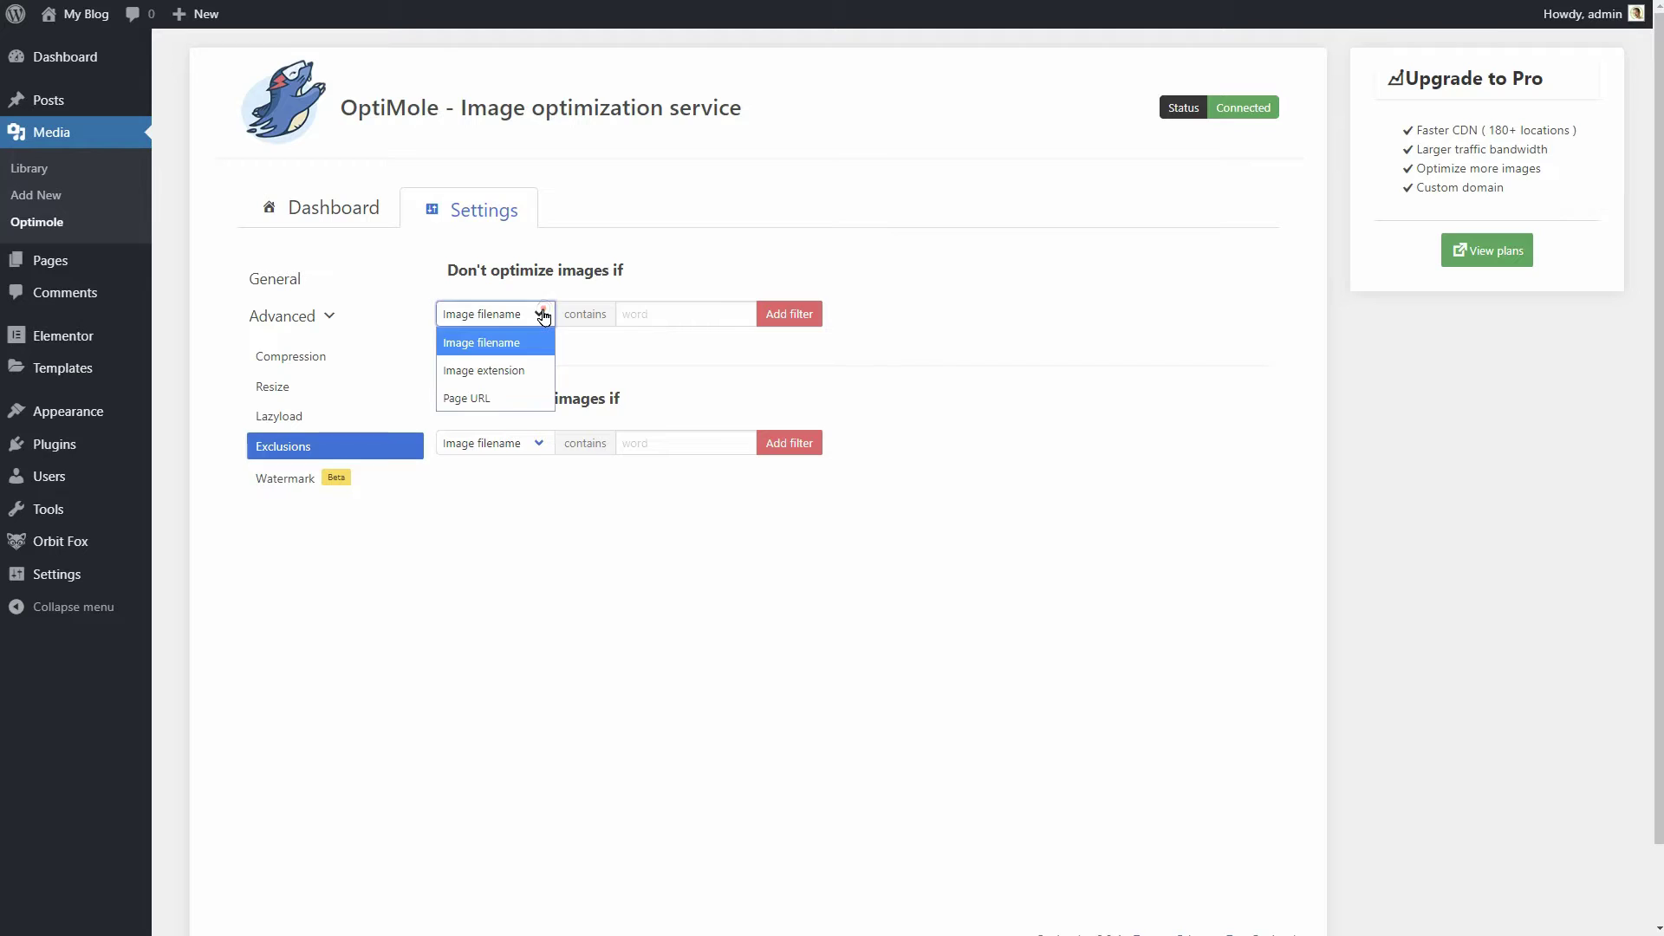
{"action": "left_click", "coordinate": [524, 401]}
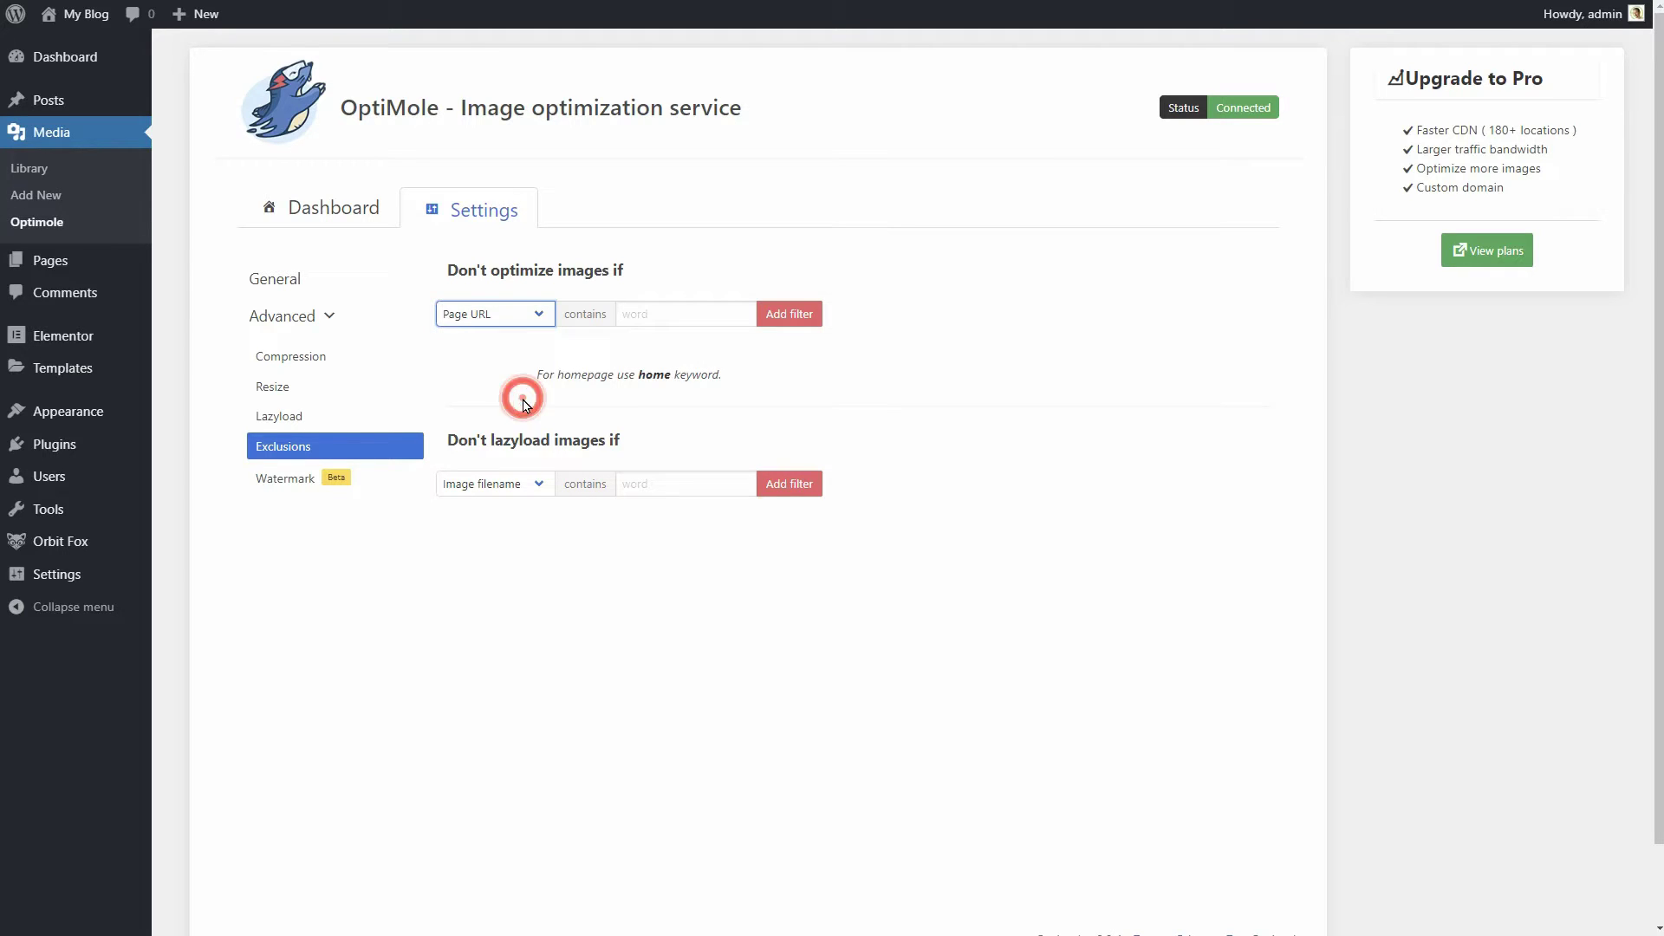
{"action": "left_click", "coordinate": [542, 320]}
{"action": "left_click", "coordinate": [530, 342]}
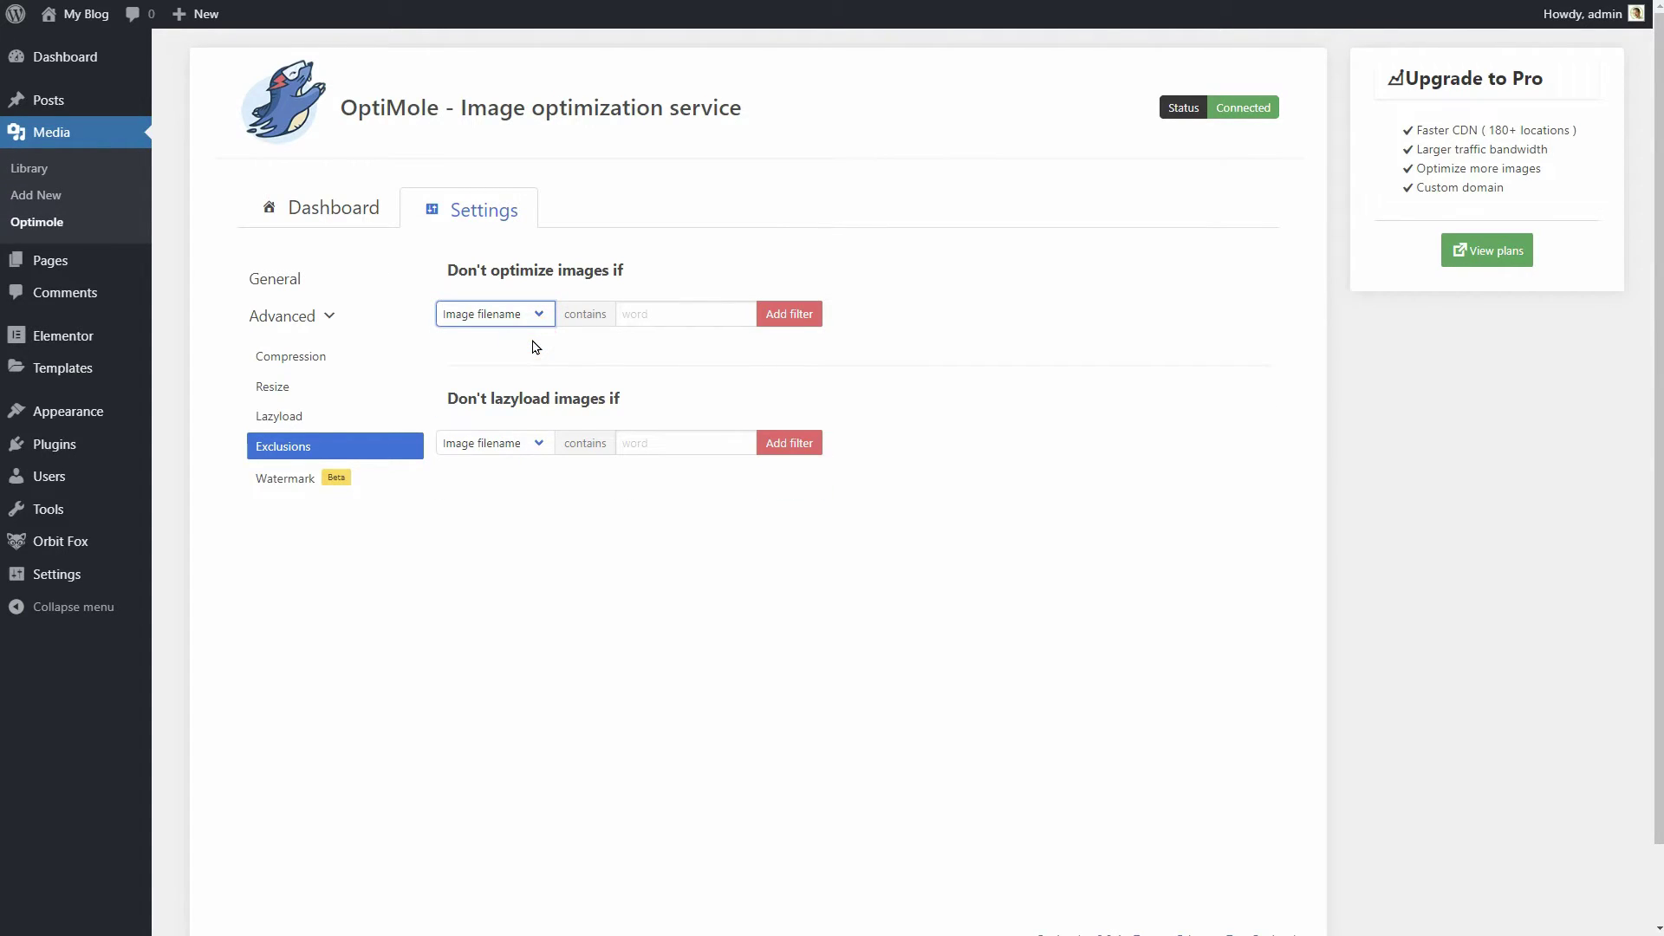
{"action": "left_click", "coordinate": [540, 443]}
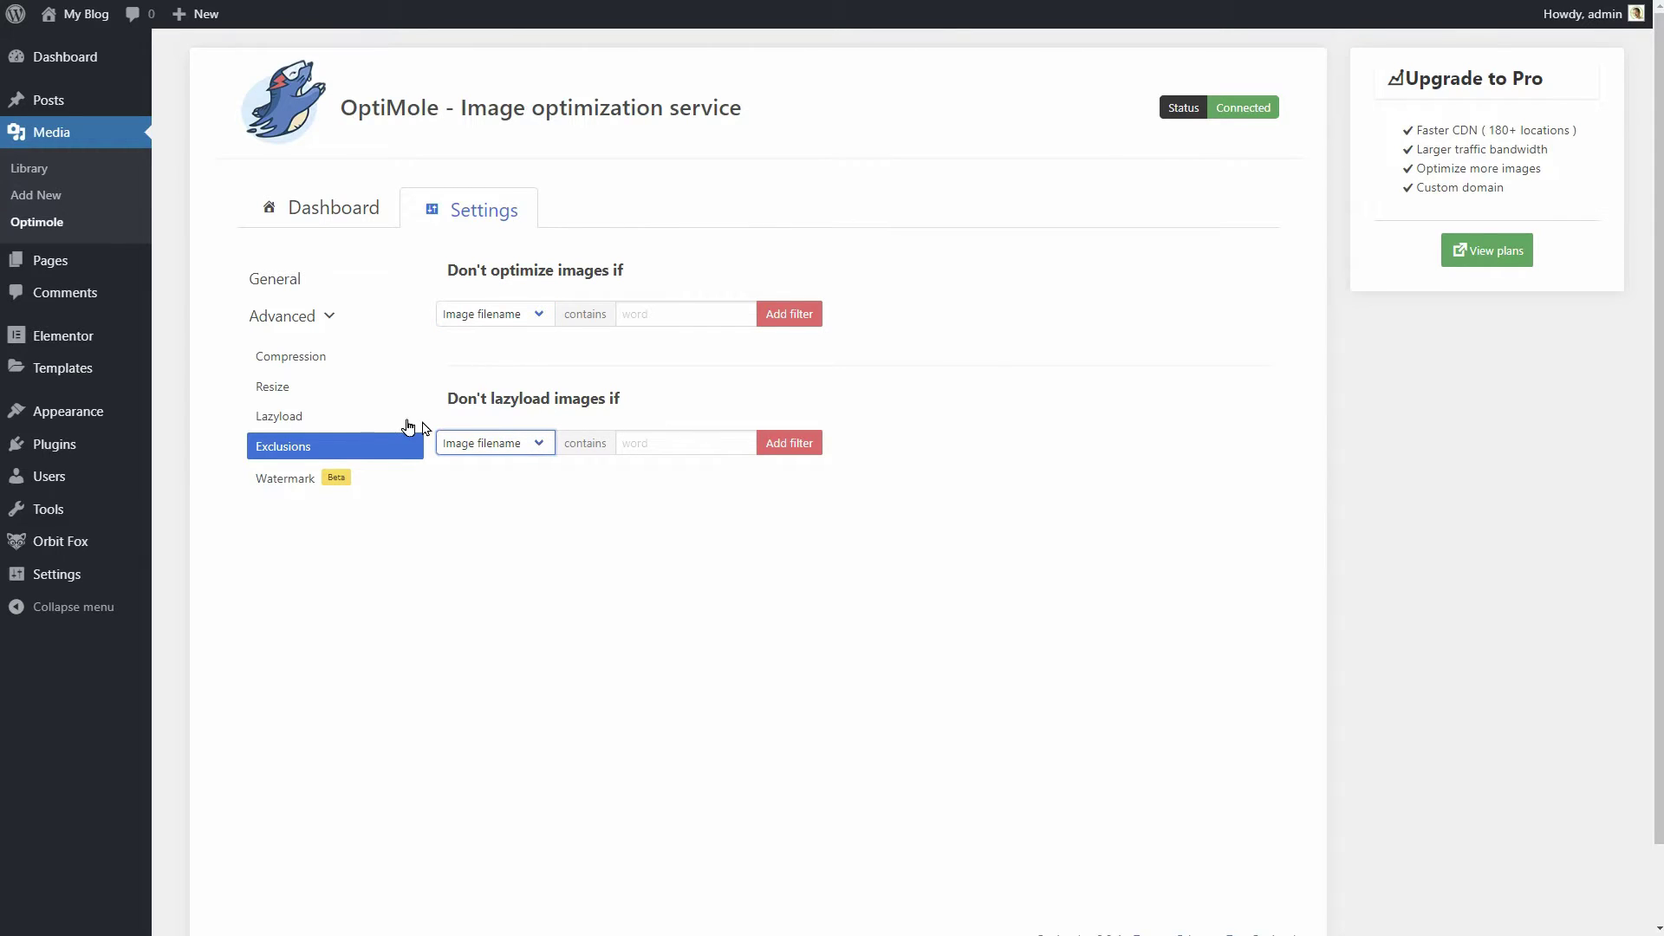
In the advanced compression settings, move the image quality above High and back to High, and show the sample image.
{"action": "left_click", "coordinate": [314, 359]}
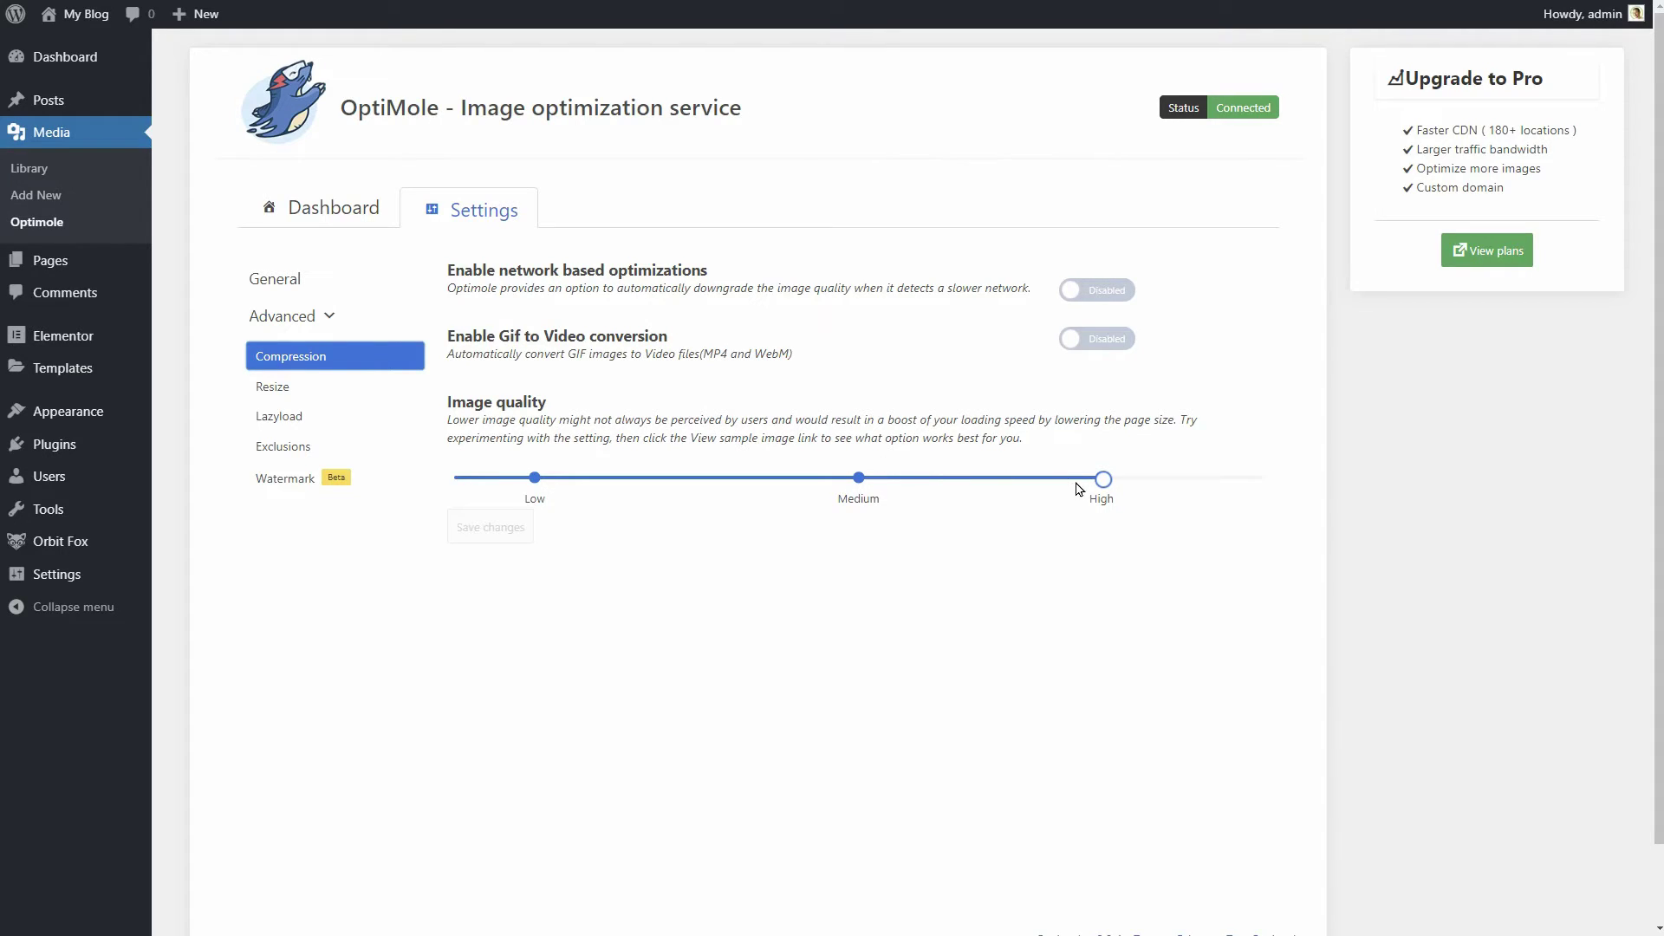
{"action": "mouse_move", "coordinate": [1104, 484]}
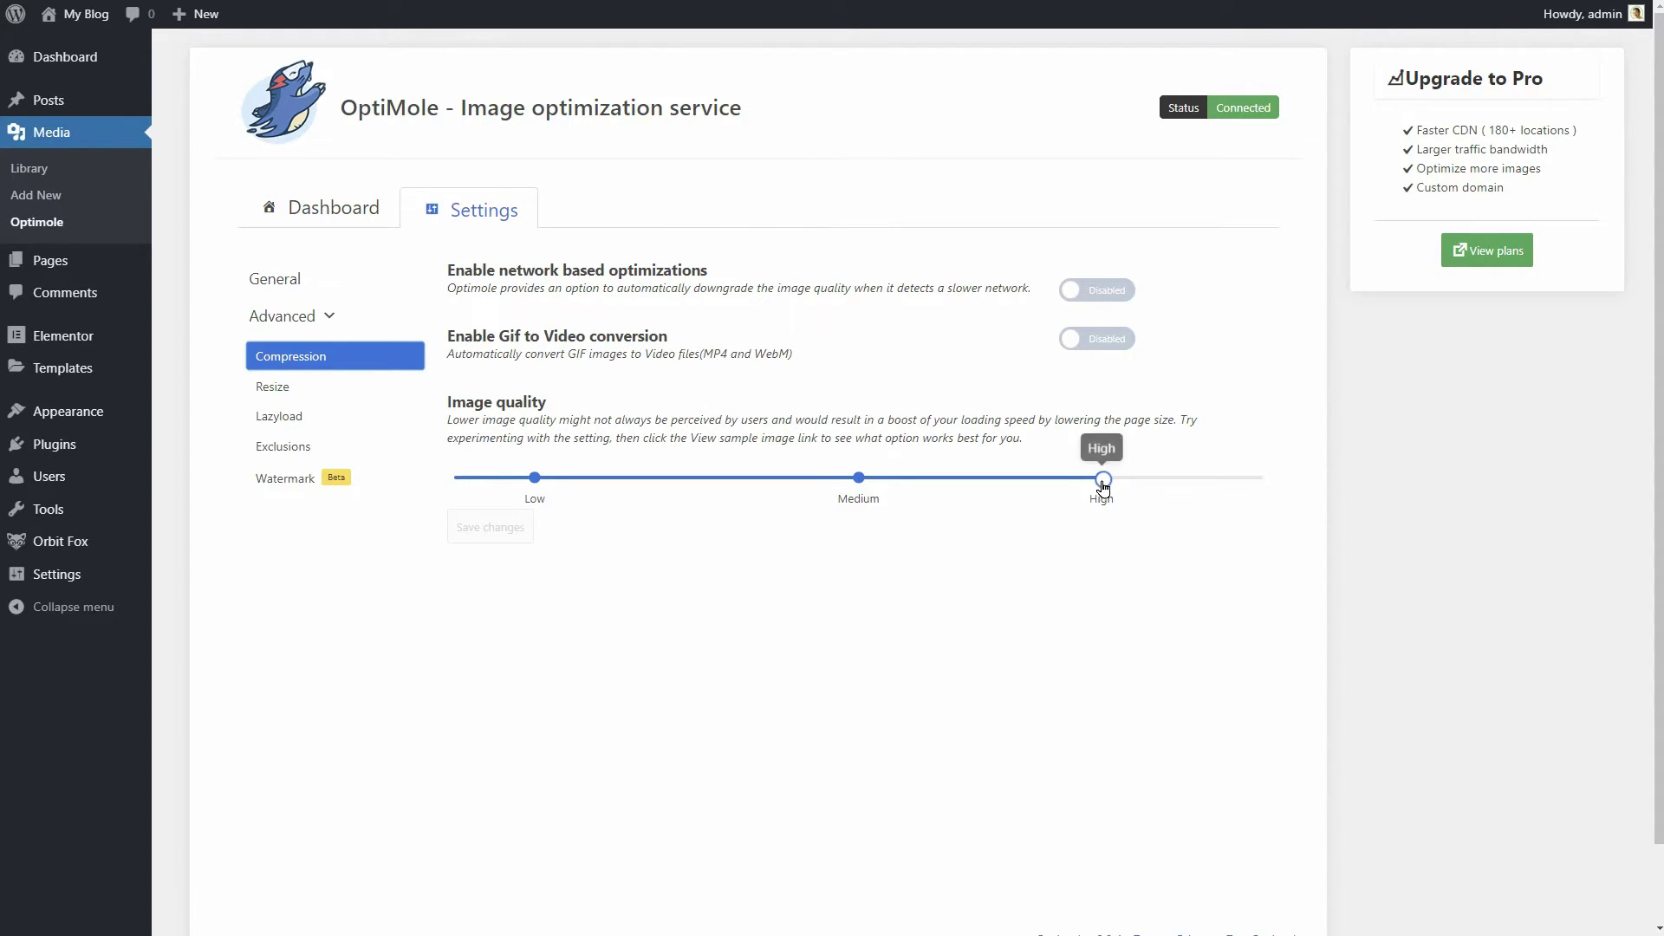
{"action": "left_click_drag", "start_coordinate": [1103, 486], "coordinate": [1166, 498]}
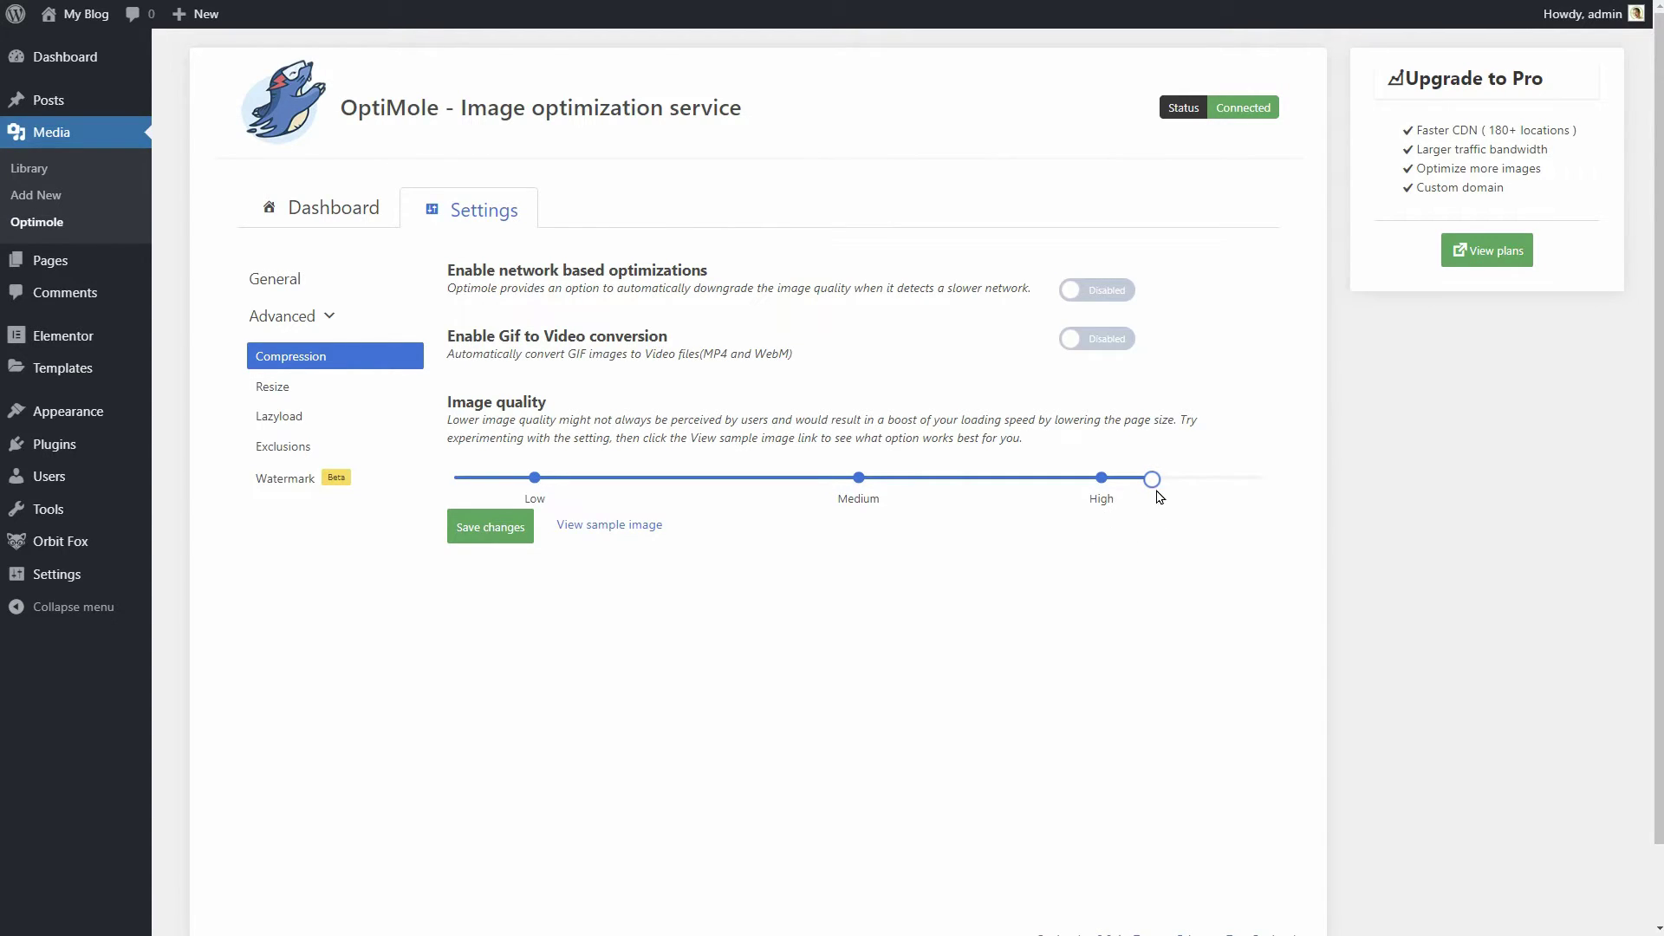
{"action": "left_click_drag", "start_coordinate": [1153, 481], "coordinate": [1101, 517]}
{"action": "left_click", "coordinate": [622, 524]}
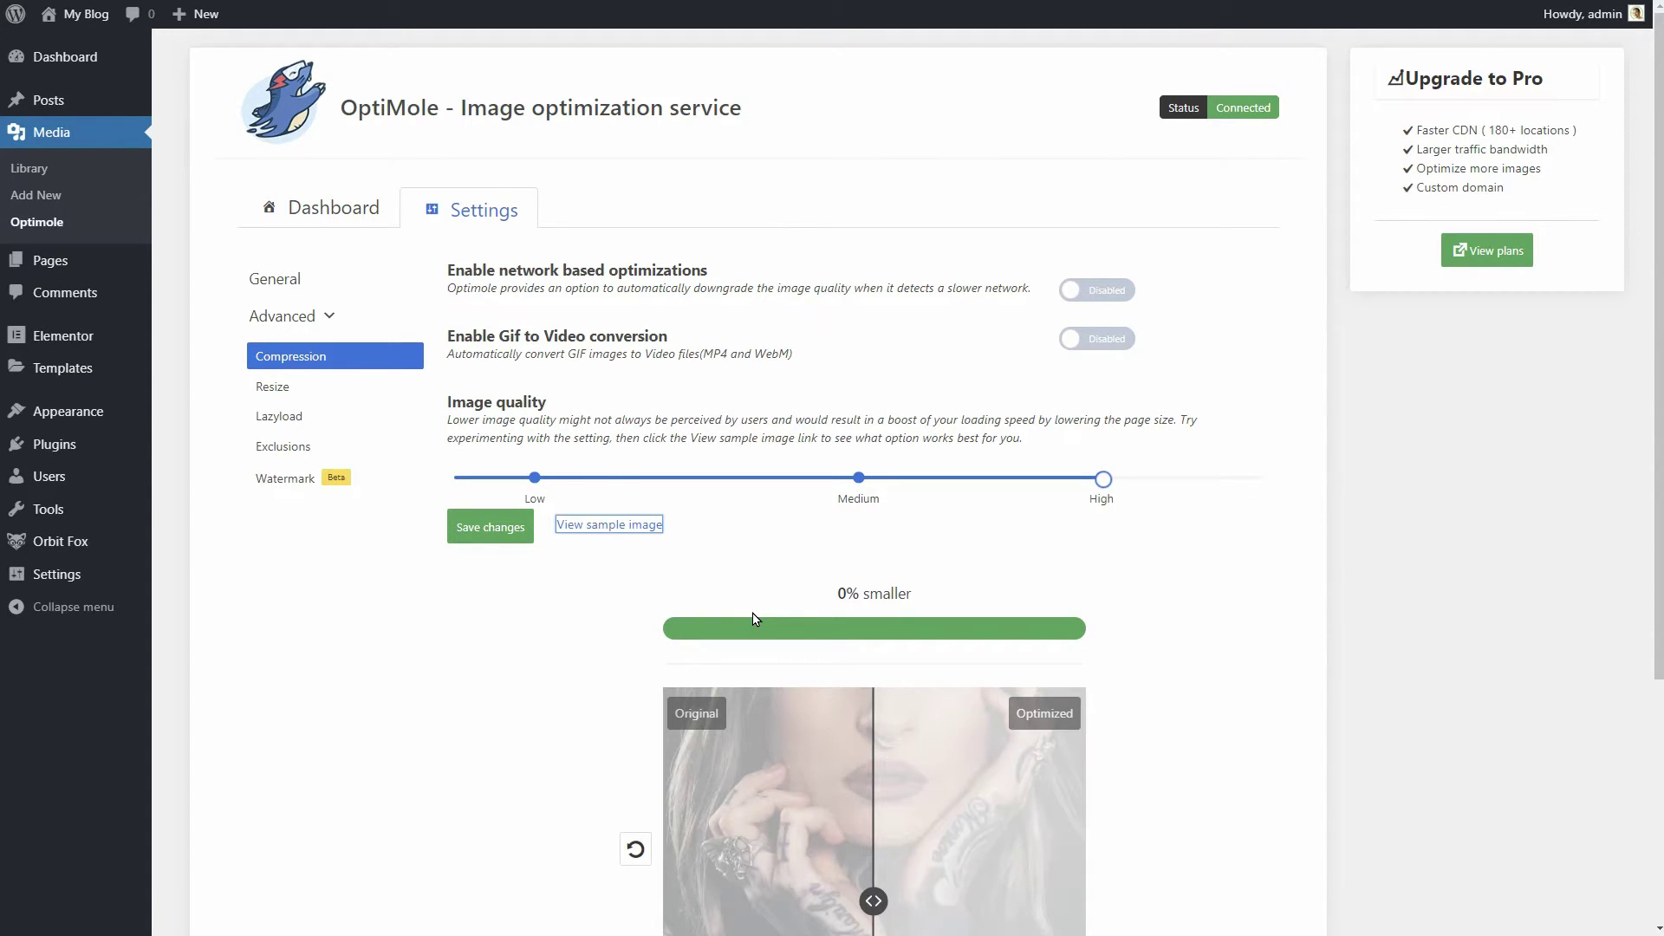
Raise the image quality to 94 and lower it to about Medium for the sample image comparison.
{"action": "left_click_drag", "start_coordinate": [1658, 434], "coordinate": [1656, 607]}
{"action": "left_click_drag", "start_coordinate": [1104, 227], "coordinate": [1168, 250]}
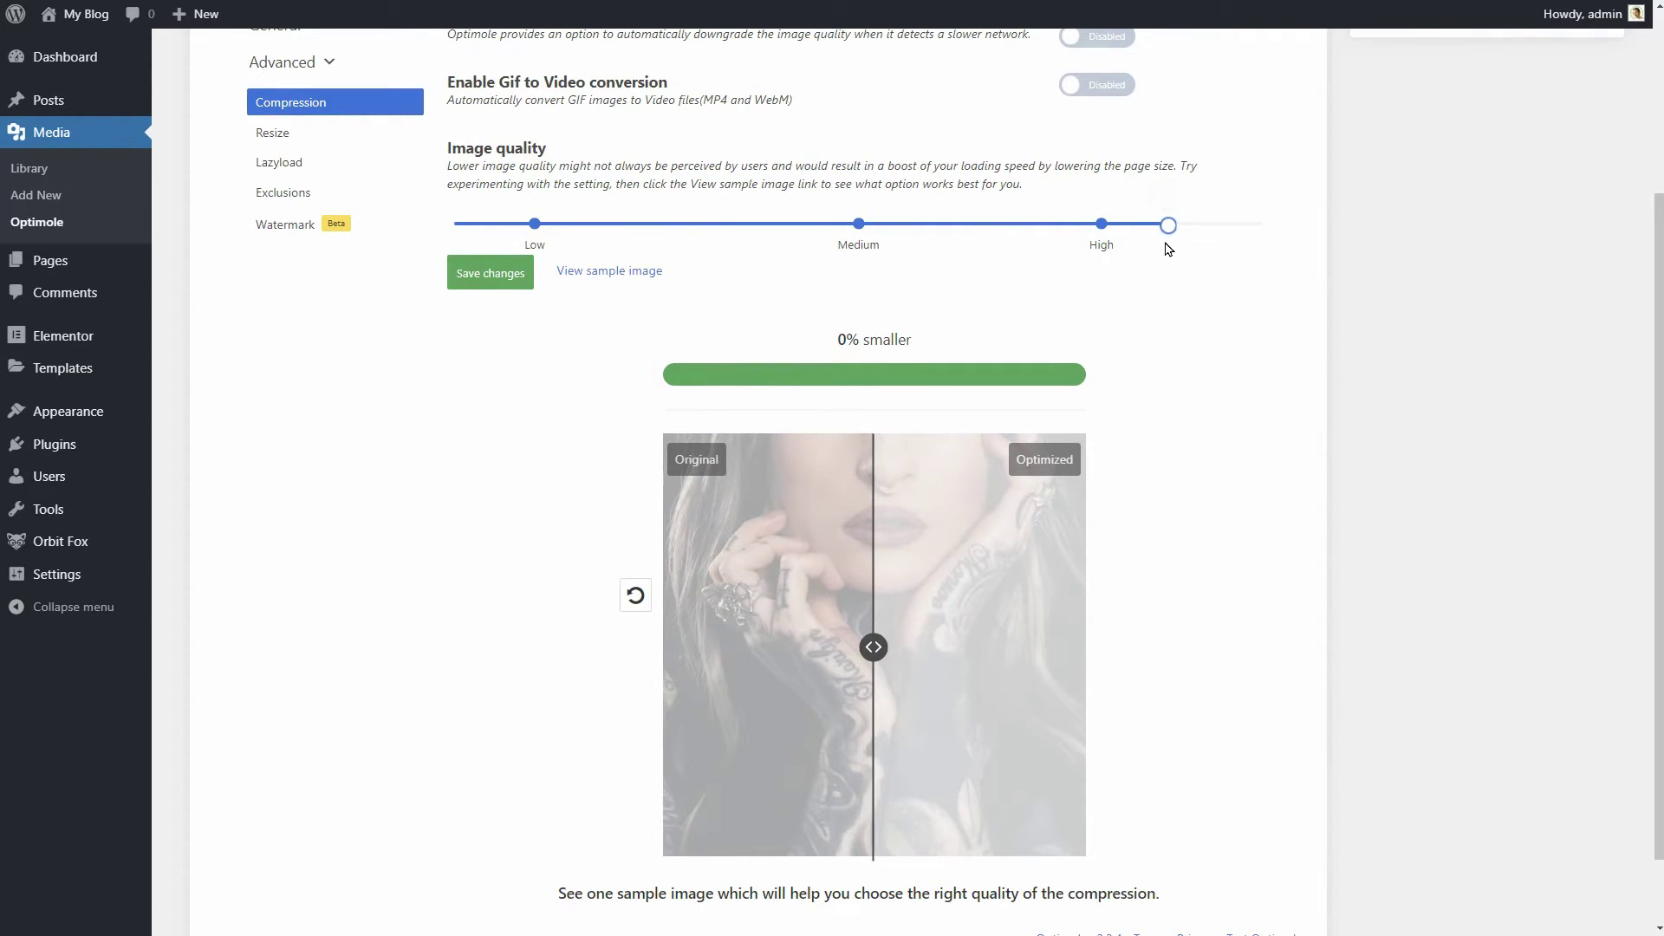
{"action": "mouse_move", "coordinate": [1170, 234]}
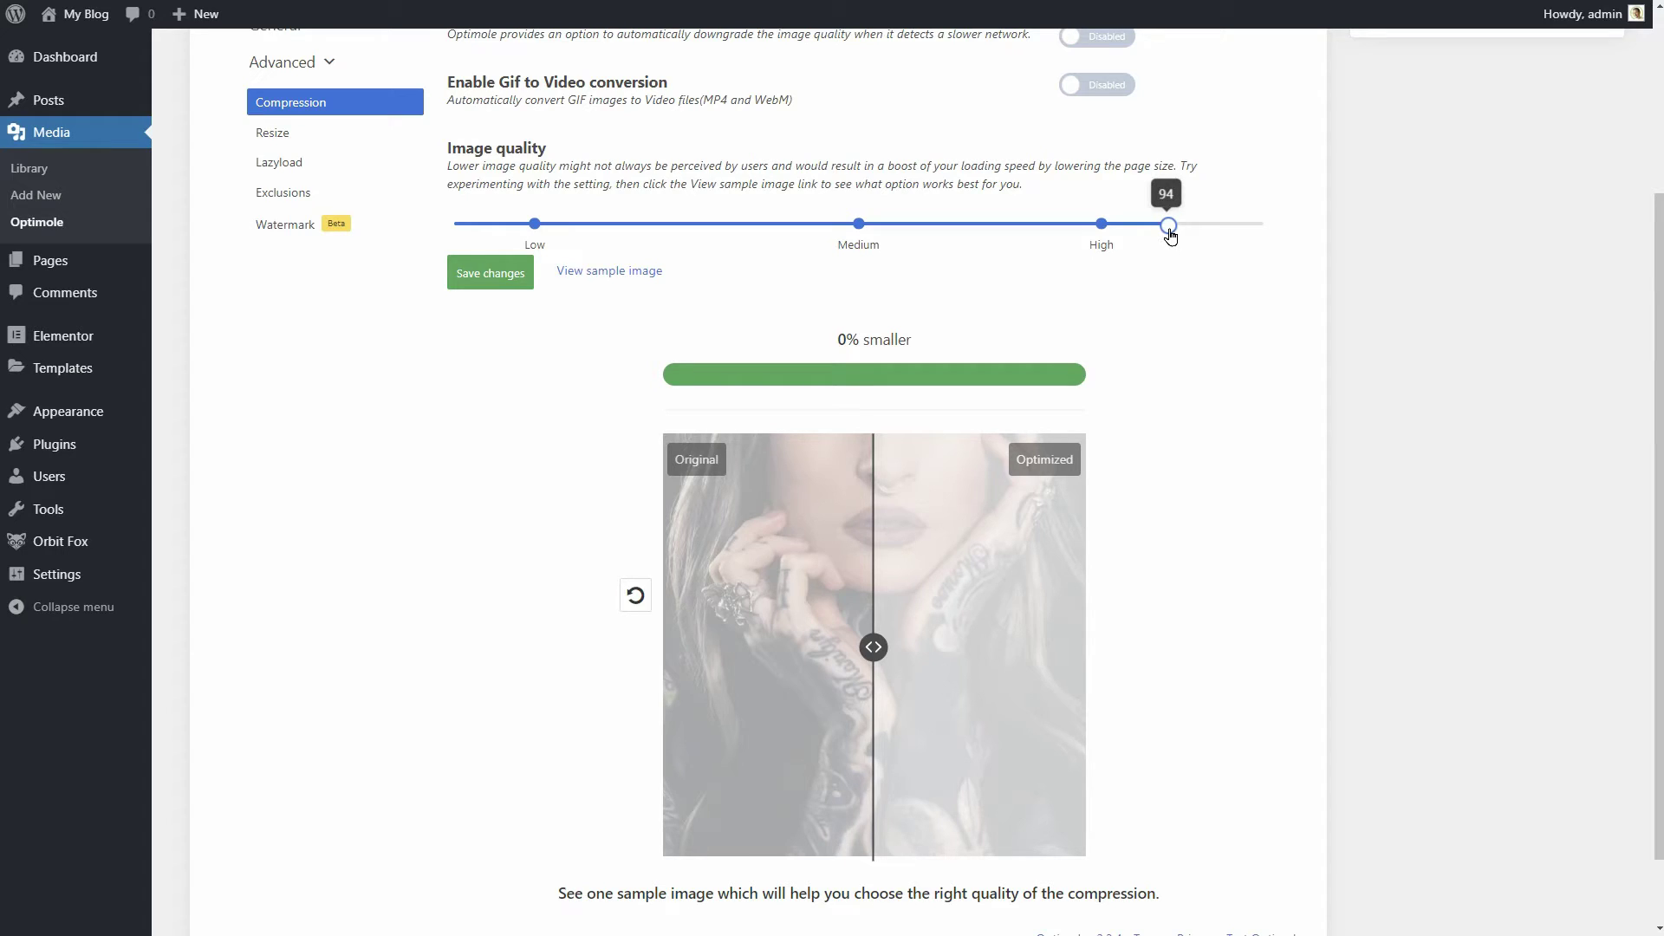
{"action": "left_click_drag", "start_coordinate": [1169, 234], "coordinate": [861, 252]}
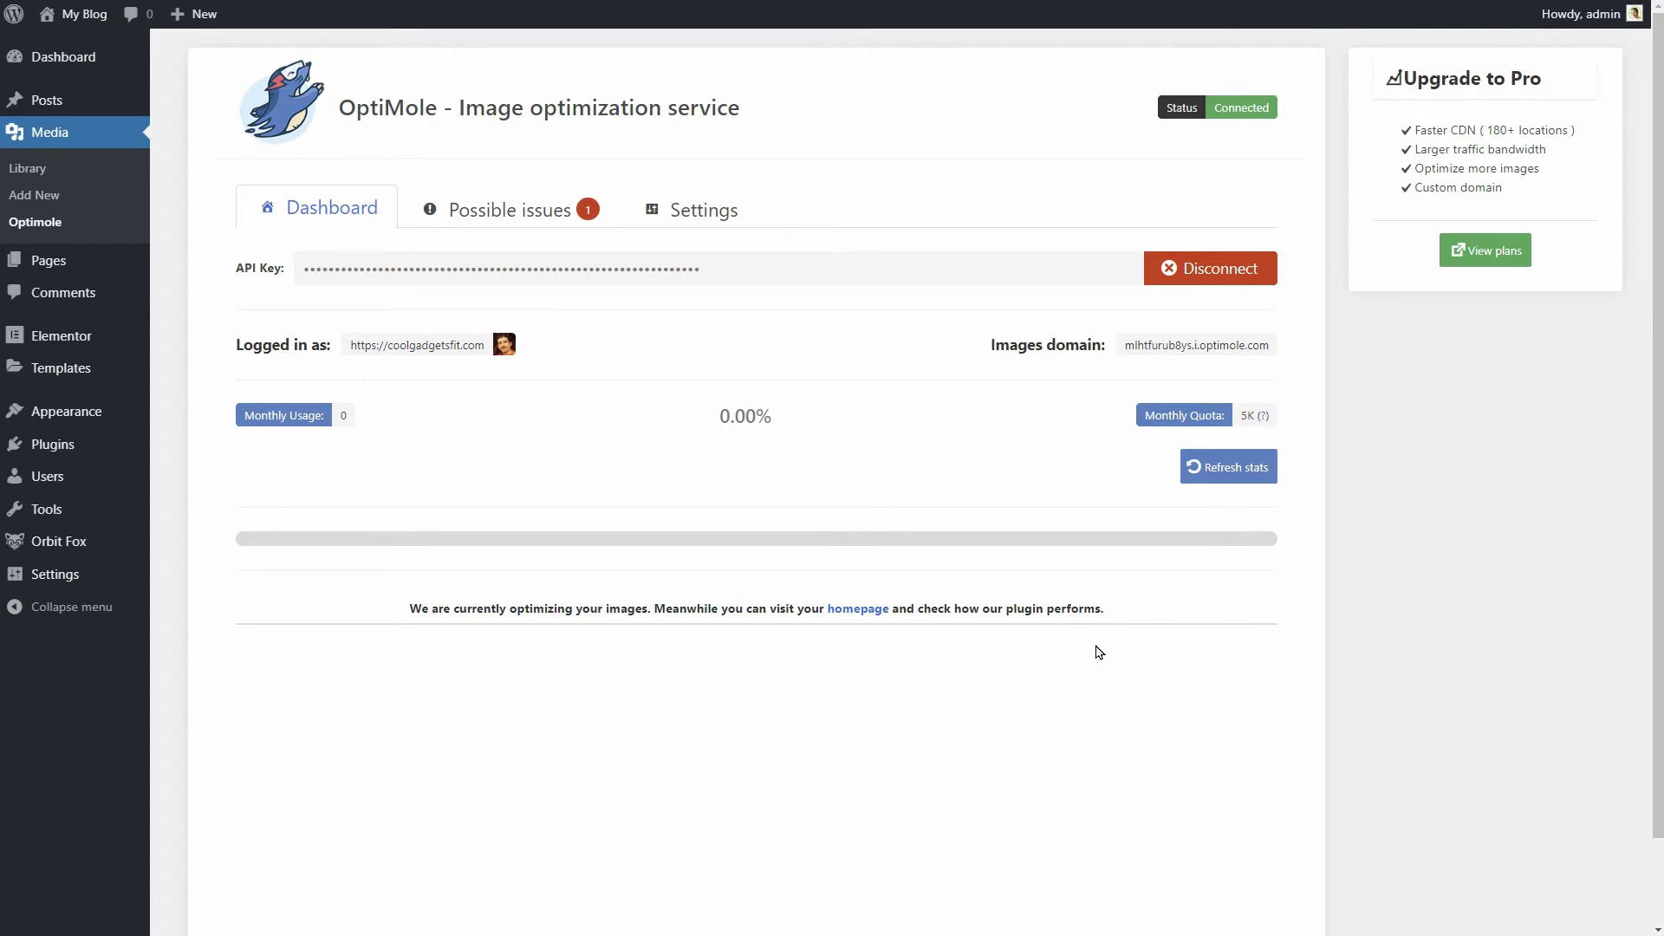
Check Optimole's possible issues and regenerate the CSS files in Elementor's general tools.
{"action": "left_click", "coordinate": [520, 210]}
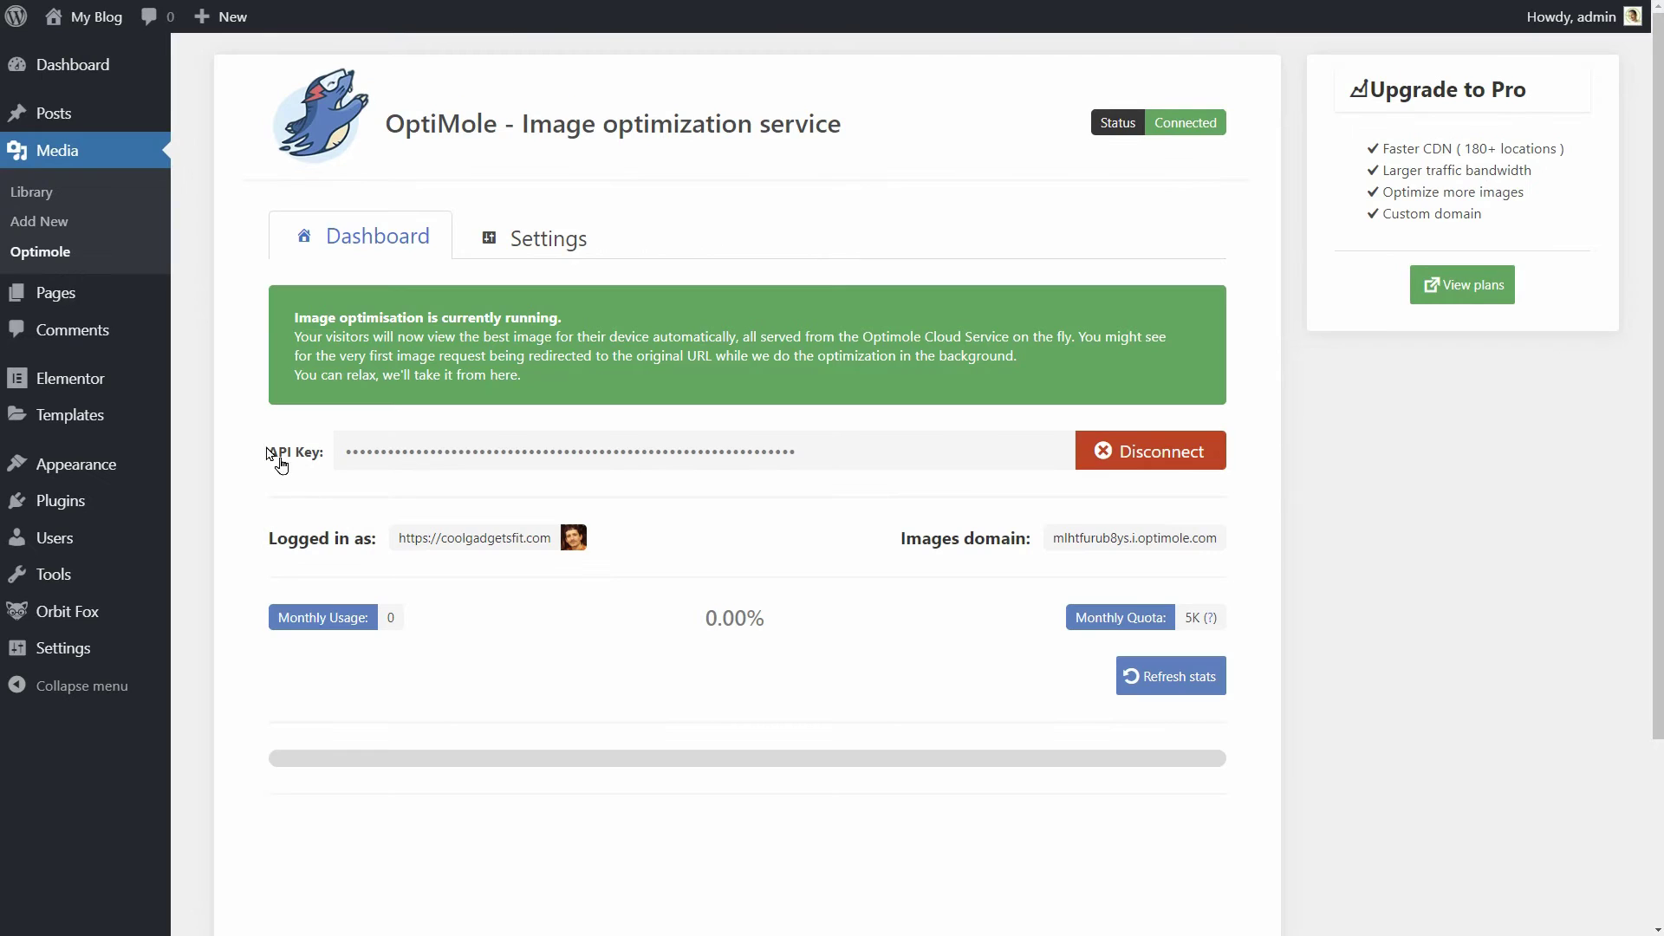
{"action": "mouse_move", "coordinate": [70, 379]}
{"action": "left_click", "coordinate": [206, 444]}
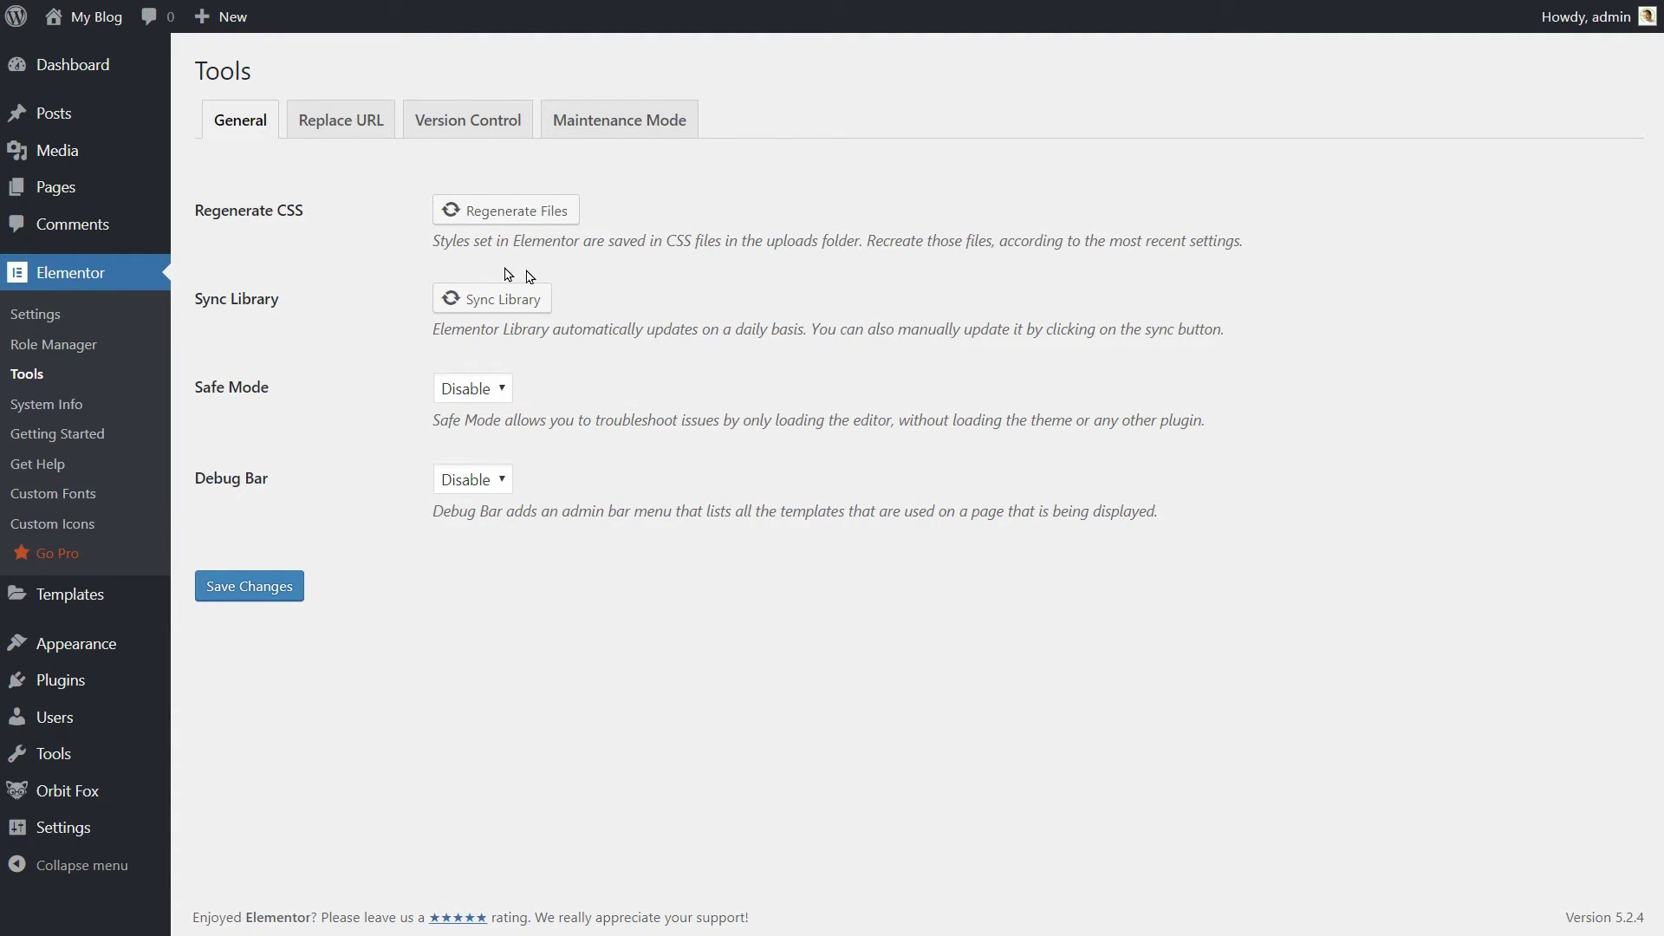
{"action": "left_click_drag", "start_coordinate": [433, 241], "coordinate": [1263, 272]}
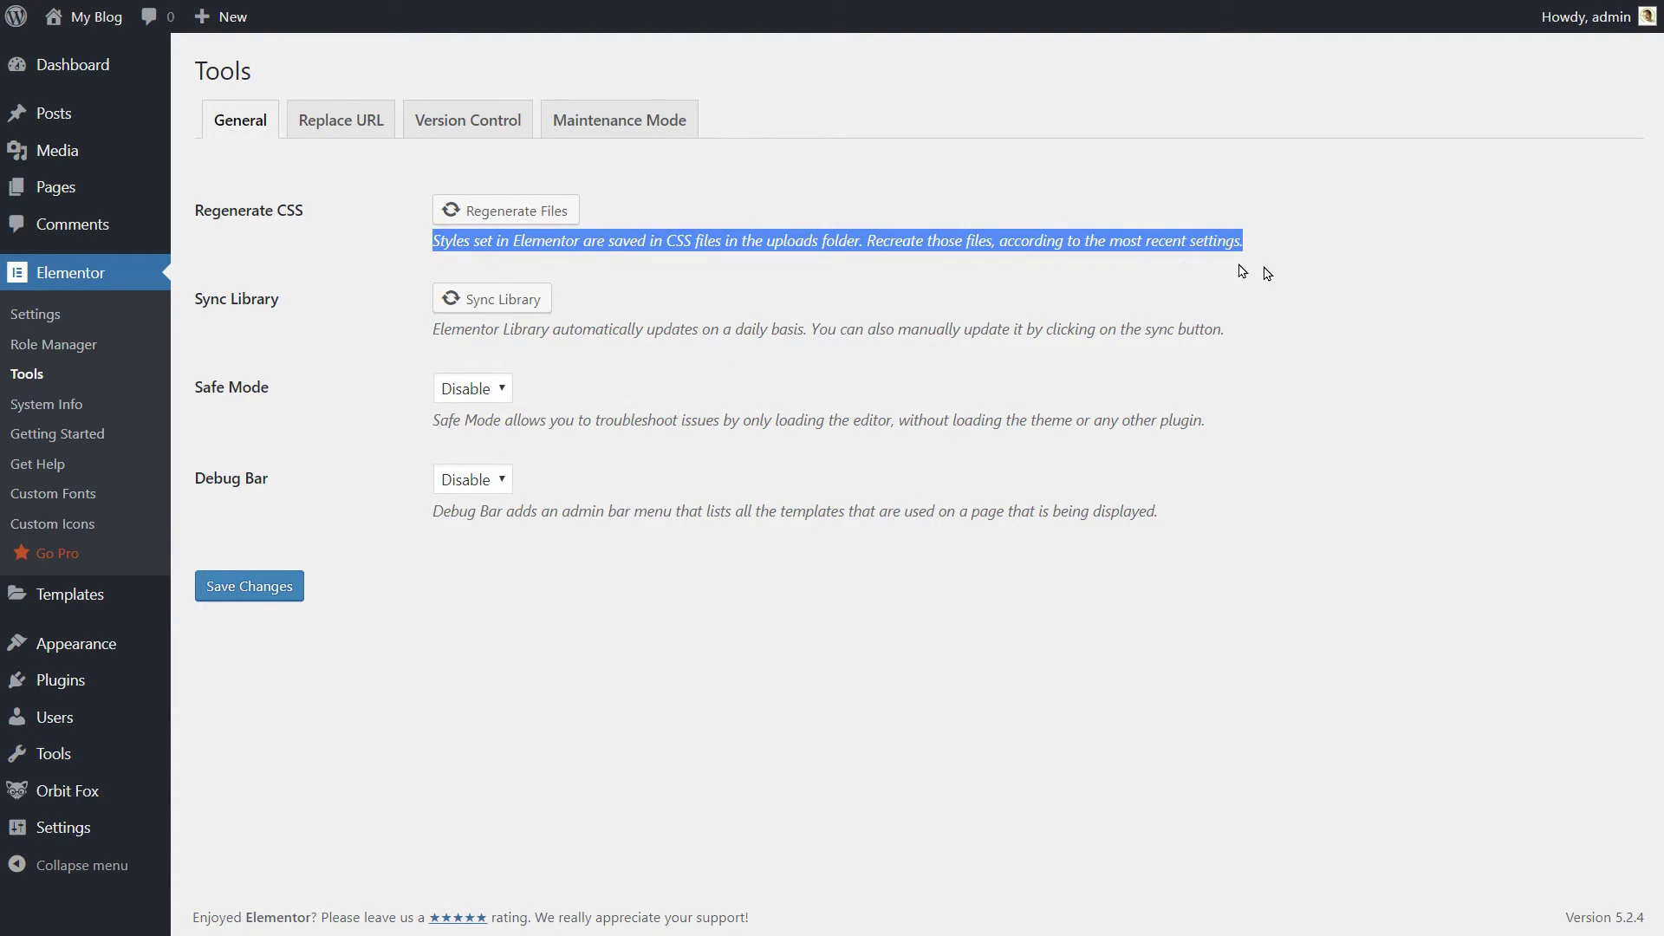
{"action": "left_click", "coordinate": [543, 216]}
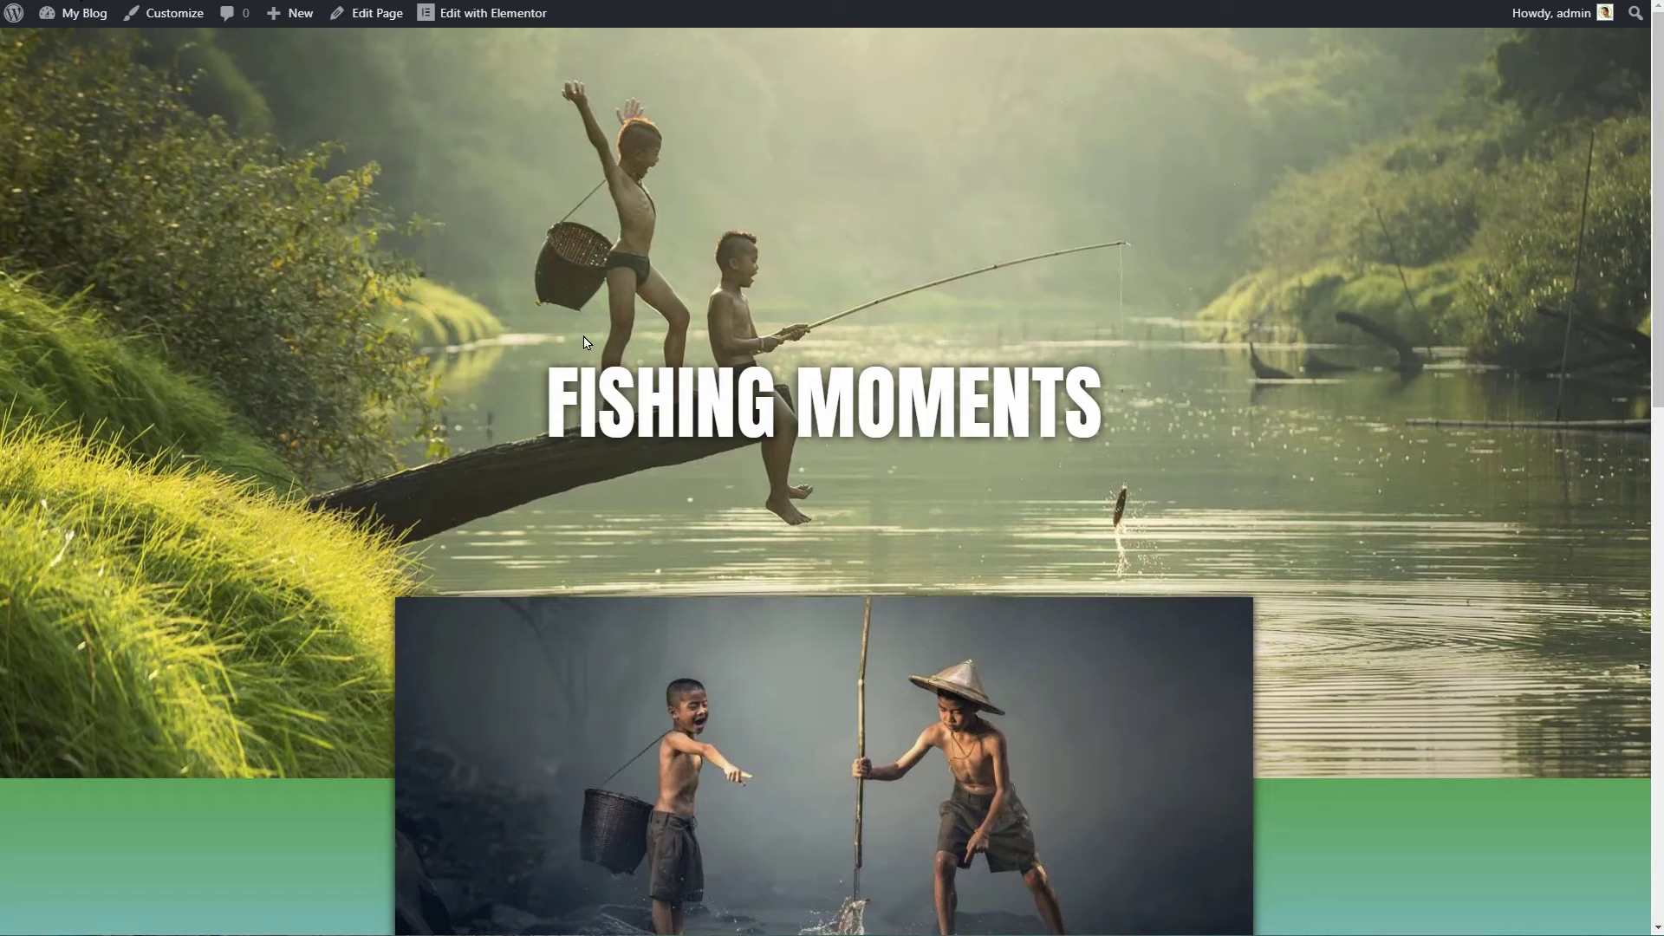
Reload the Fishing Moments page and examine how its optimized images and backgrounds load from the header to the logo carousel.
{"action": "key", "text": "F5"}
{"action": "scroll", "coordinate": [584, 343], "scroll_direction": "down", "scroll_amount": 2}
{"action": "scroll", "coordinate": [585, 347], "scroll_direction": "down", "scroll_amount": 1}
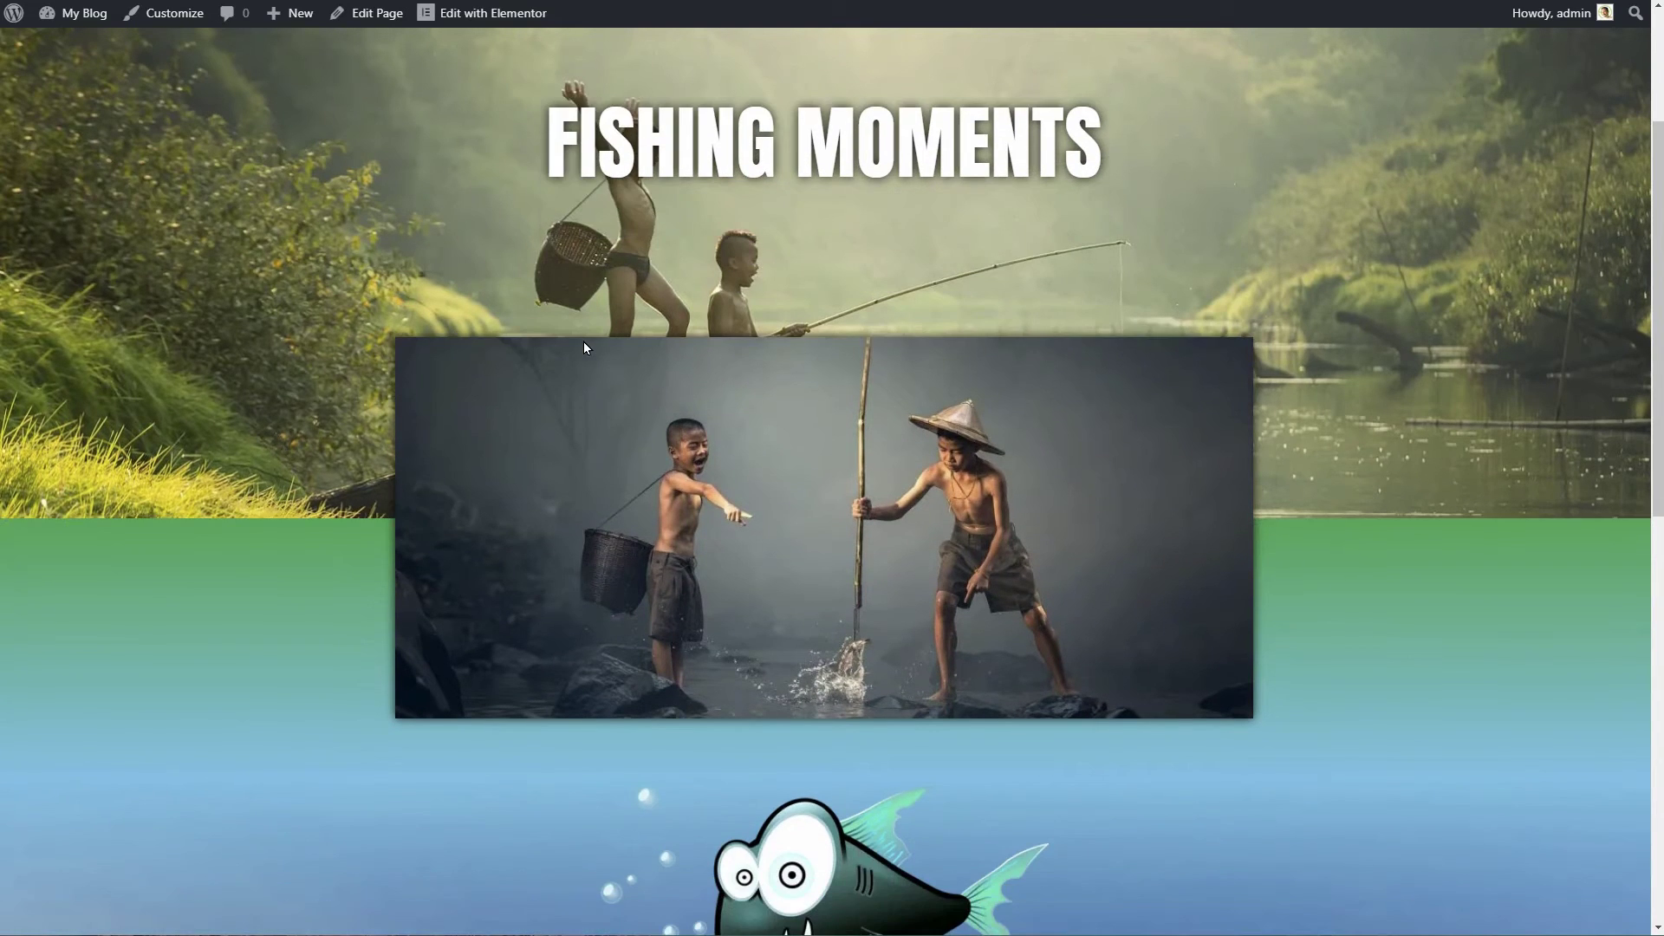
{"action": "scroll", "coordinate": [584, 341], "scroll_direction": "down", "scroll_amount": 3}
{"action": "scroll", "coordinate": [585, 342], "scroll_direction": "up", "scroll_amount": 1}
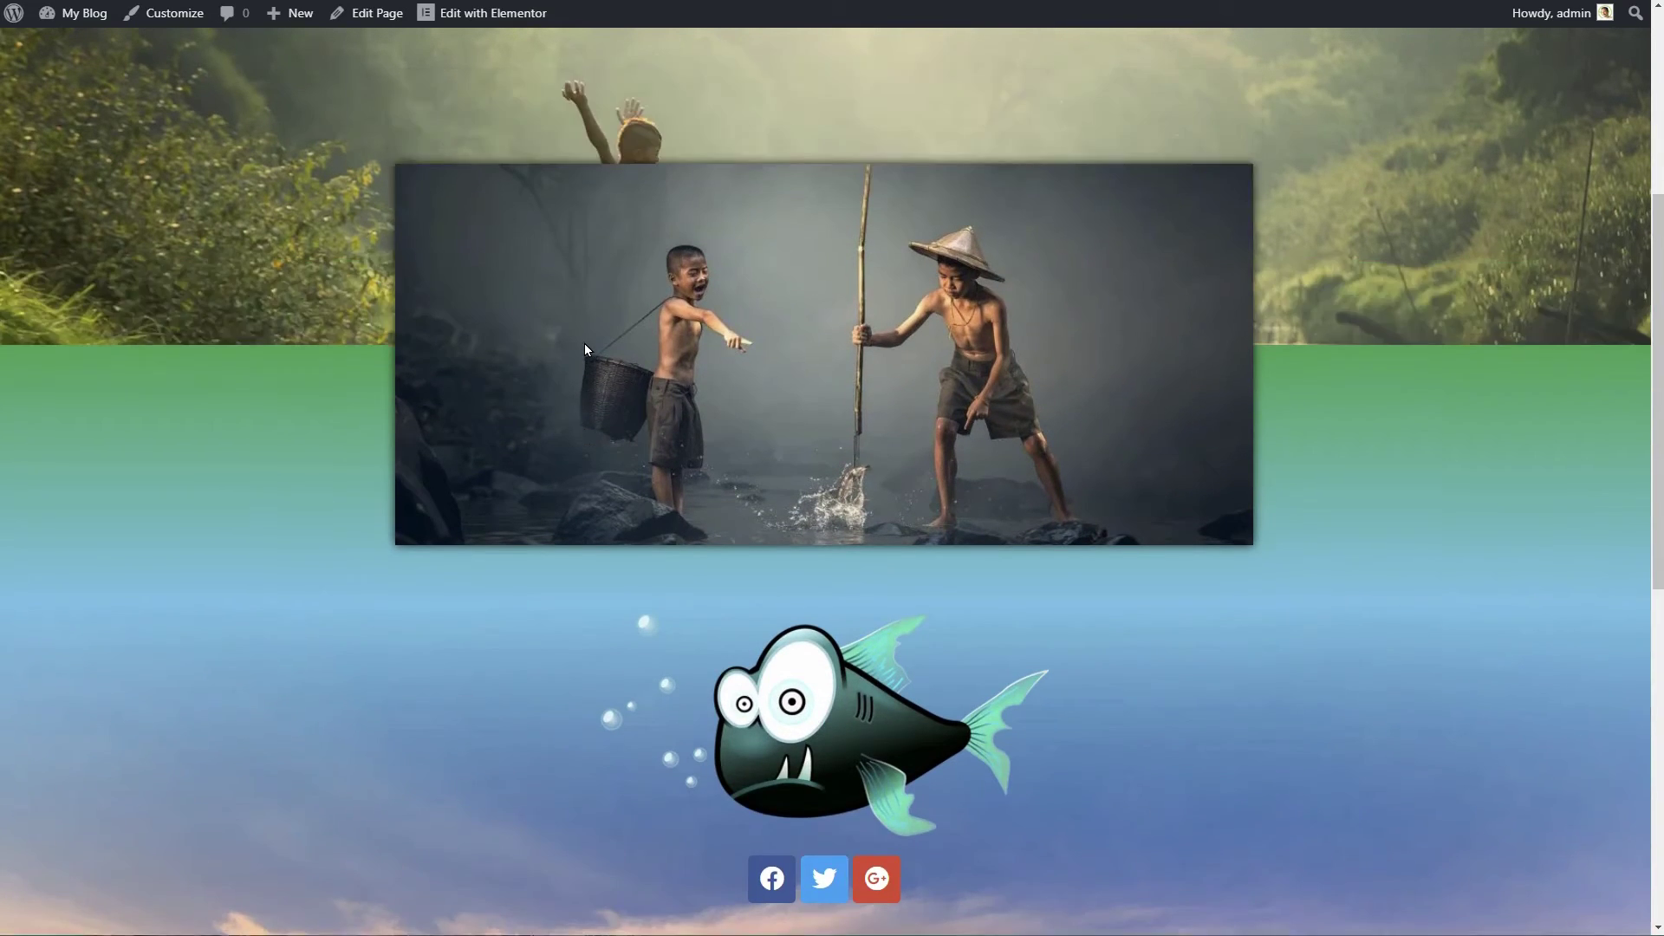
{"action": "scroll", "coordinate": [586, 350], "scroll_direction": "up", "scroll_amount": 5}
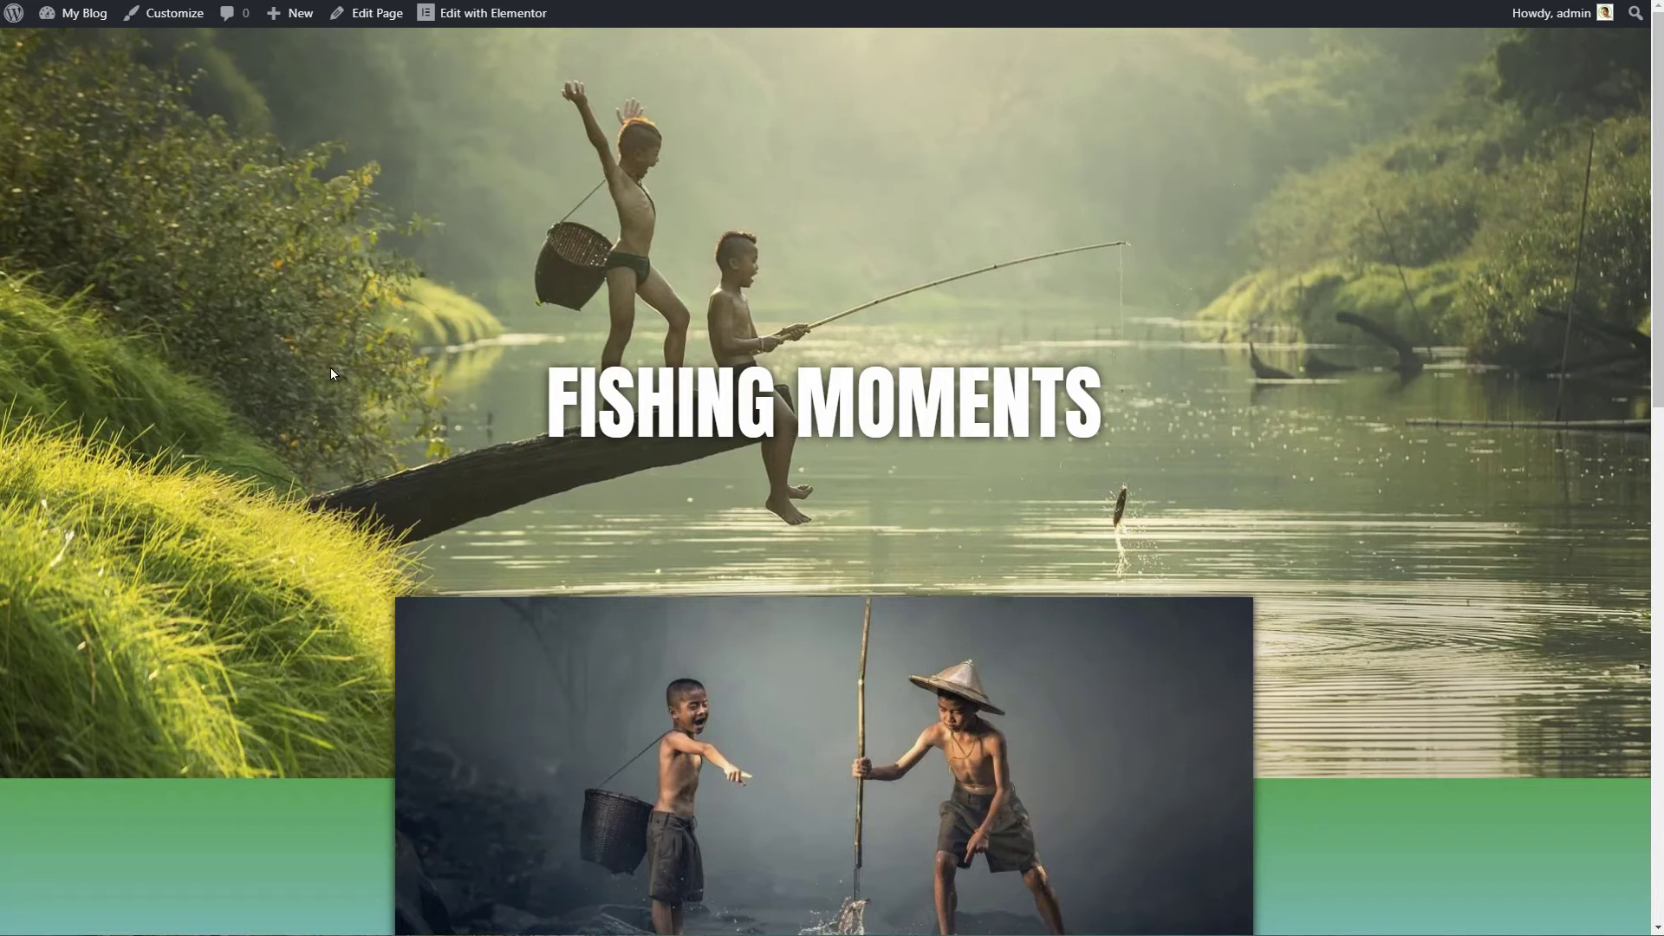
{"action": "scroll", "coordinate": [1405, 403], "scroll_direction": "down", "scroll_amount": 3}
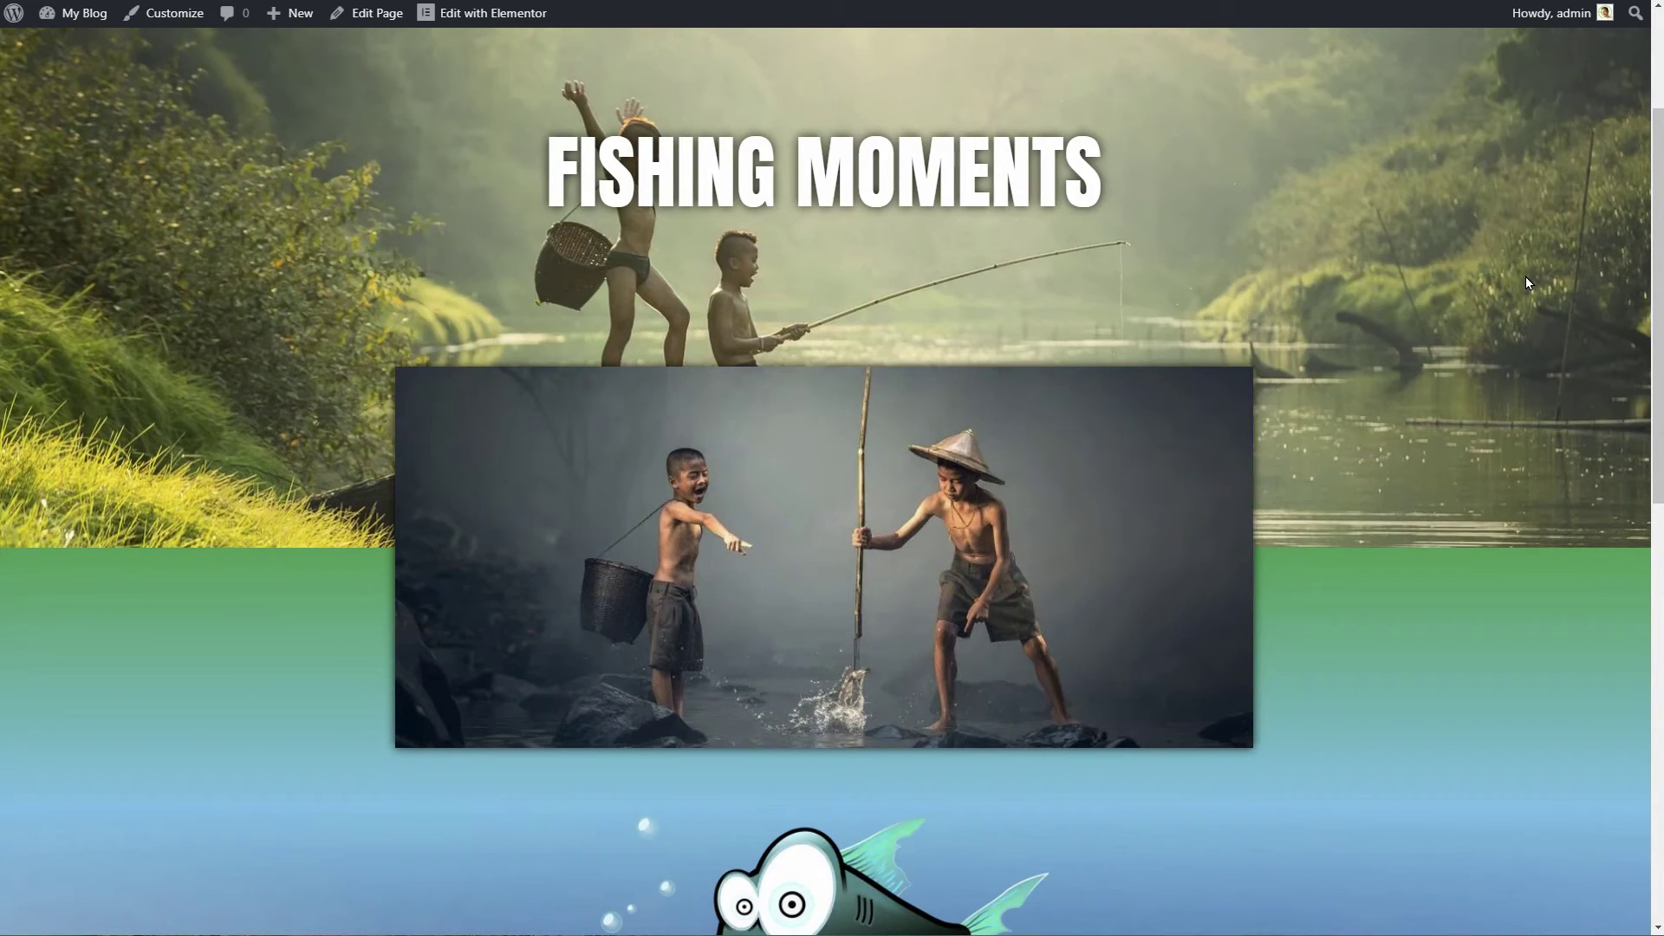
{"action": "scroll", "coordinate": [1527, 282], "scroll_direction": "down", "scroll_amount": 8}
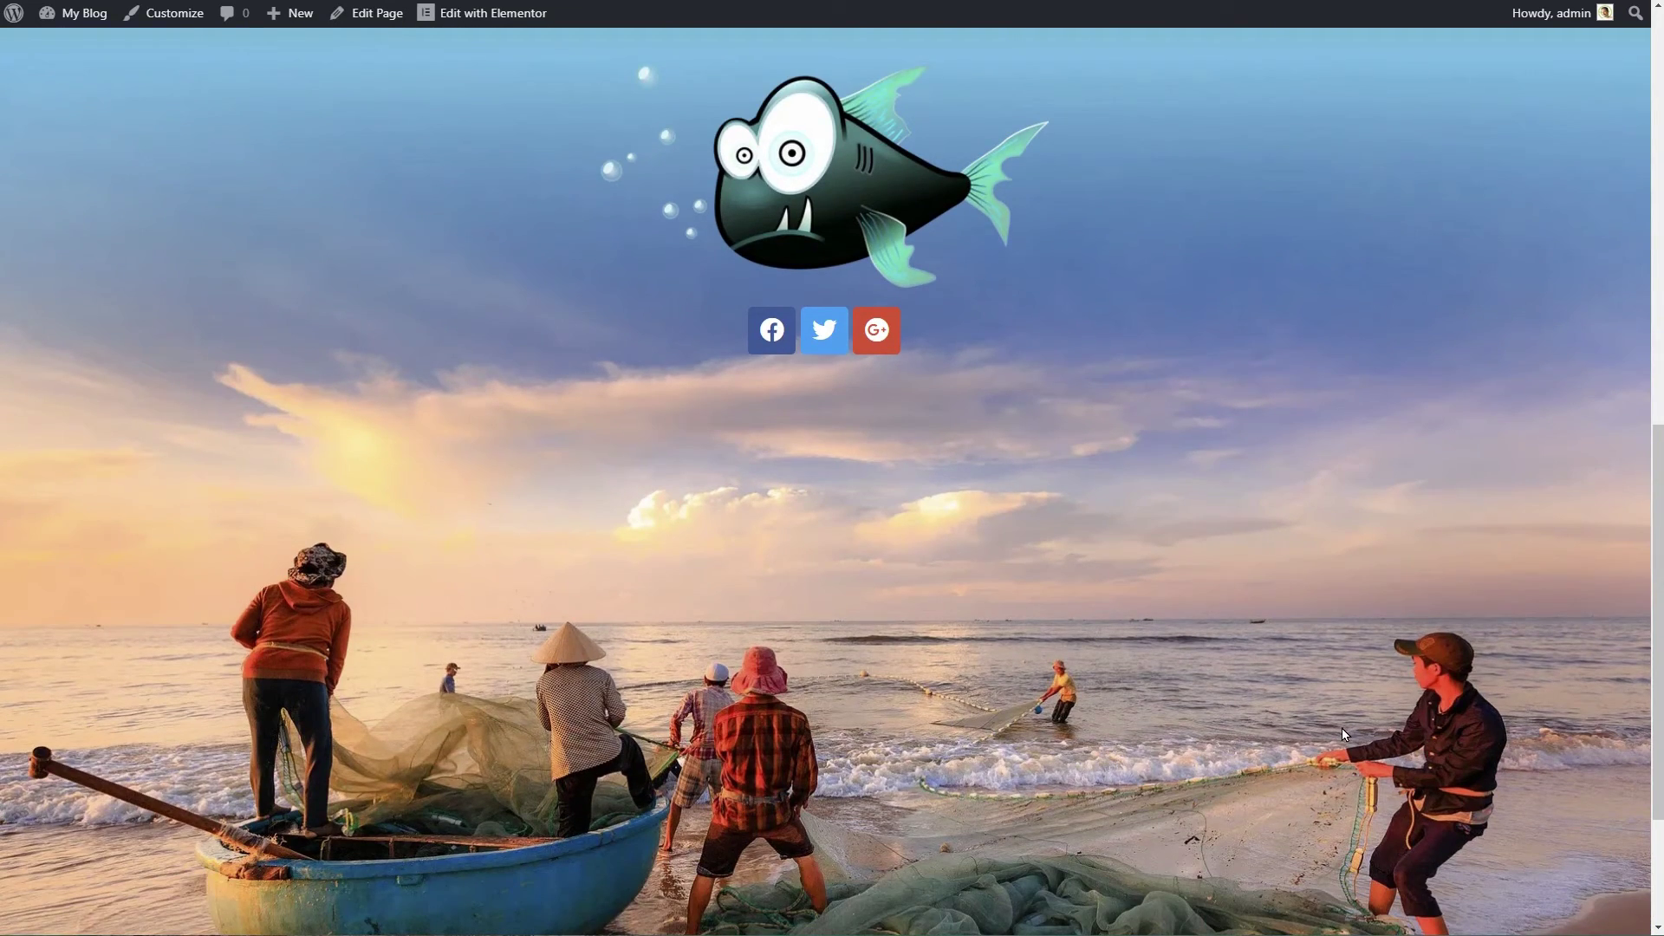
{"action": "scroll", "coordinate": [1342, 728], "scroll_direction": "down", "scroll_amount": 1}
{"action": "scroll", "coordinate": [1342, 734], "scroll_direction": "up", "scroll_amount": 3}
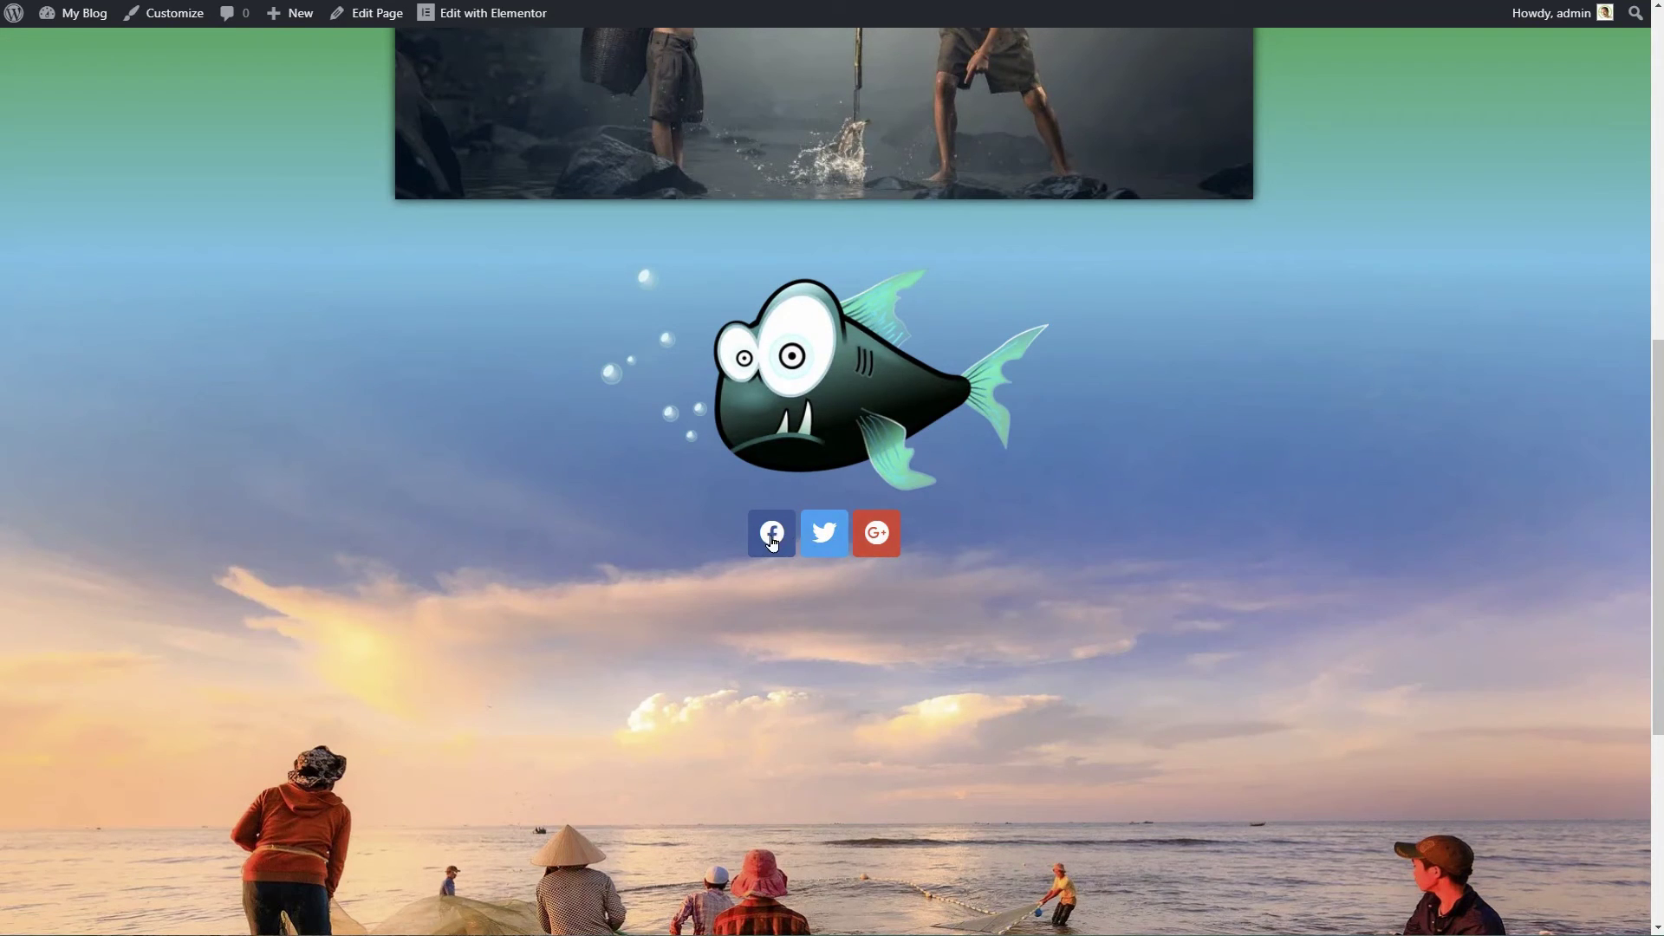
{"action": "scroll", "coordinate": [1095, 598], "scroll_direction": "up", "scroll_amount": 4}
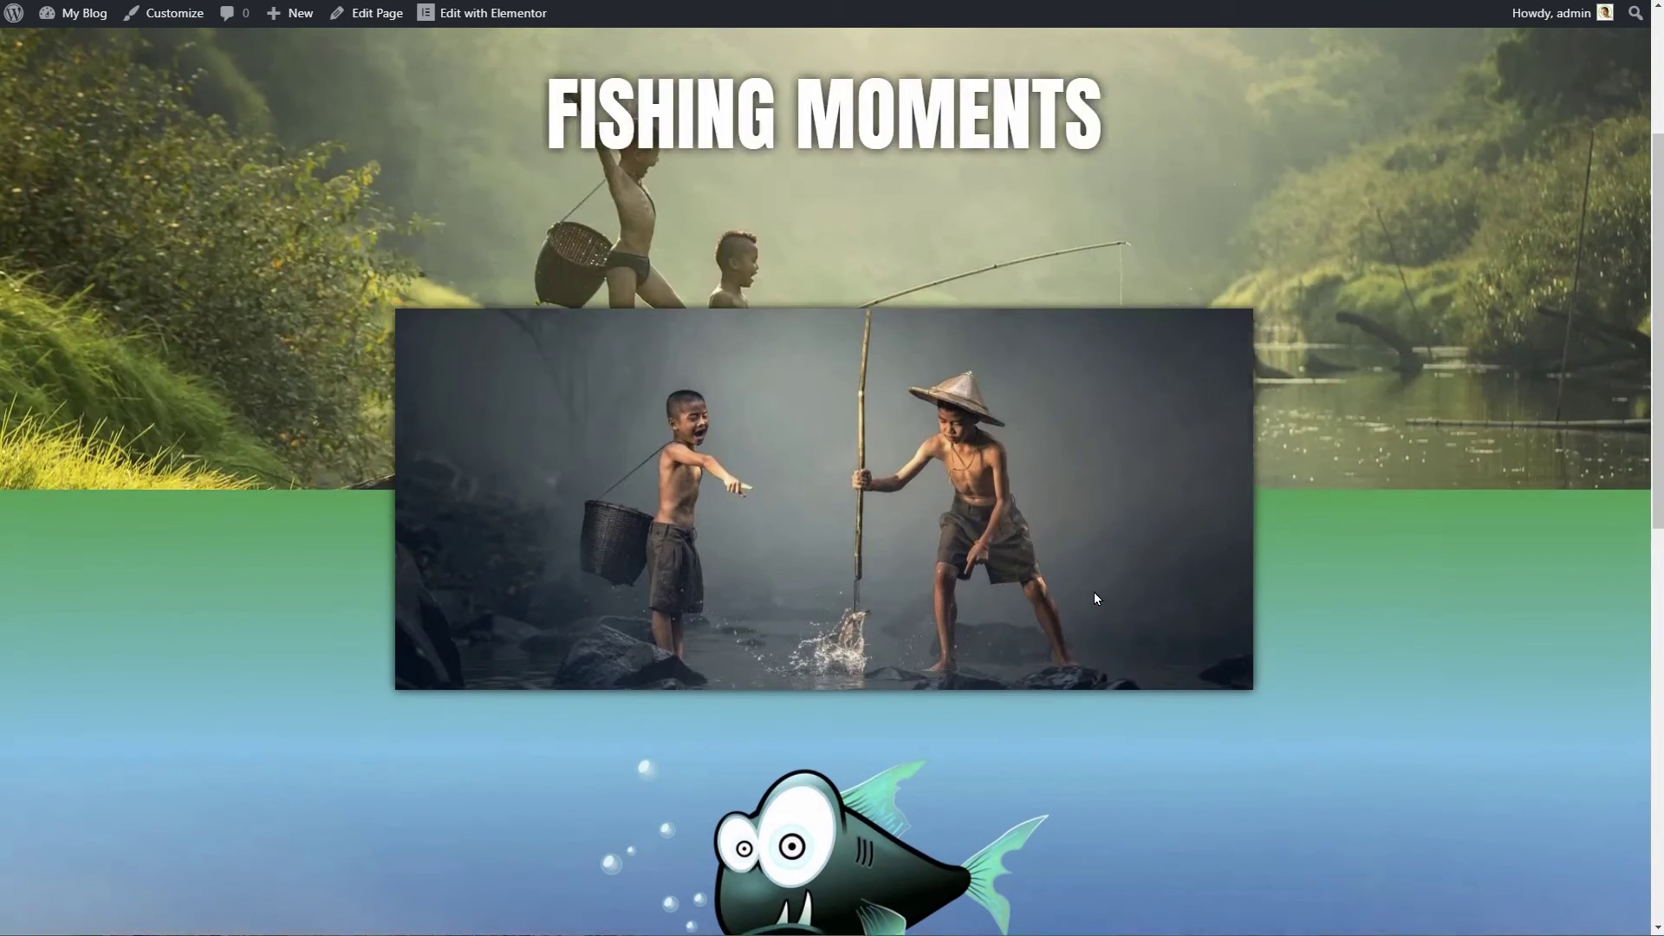
{"action": "scroll", "coordinate": [1095, 601], "scroll_direction": "down", "scroll_amount": 9}
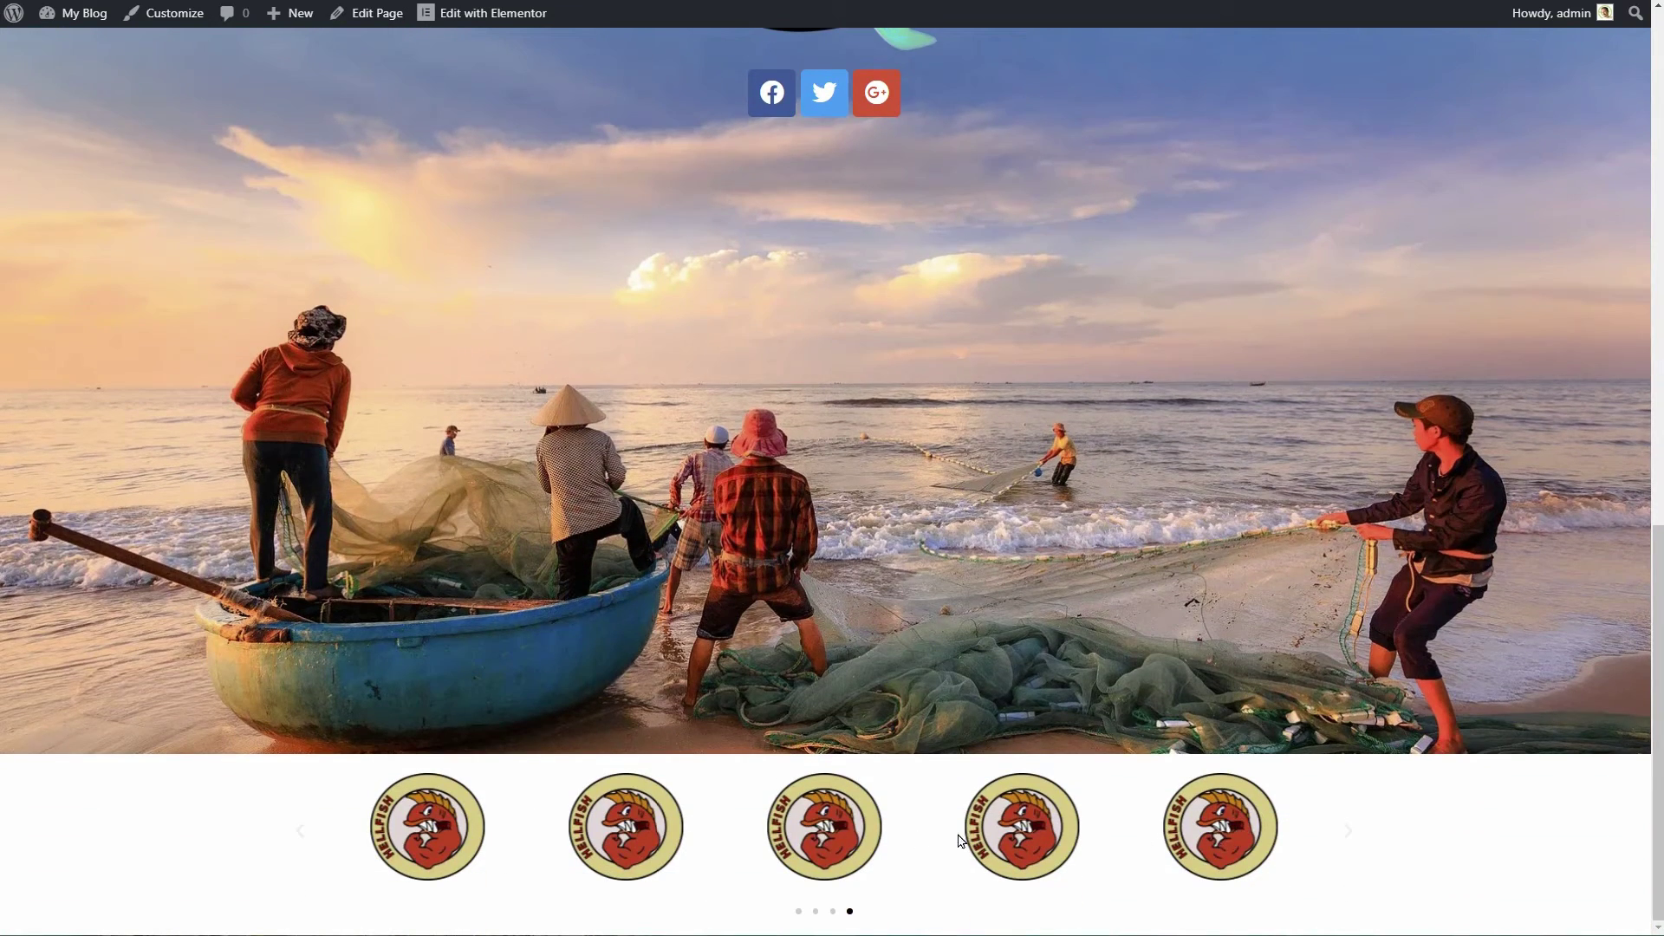
Page through the slides of the Hellfish logo carousel to check its images.
{"action": "left_click", "coordinate": [1348, 834]}
{"action": "left_click", "coordinate": [1349, 837]}
{"action": "left_click", "coordinate": [797, 913]}
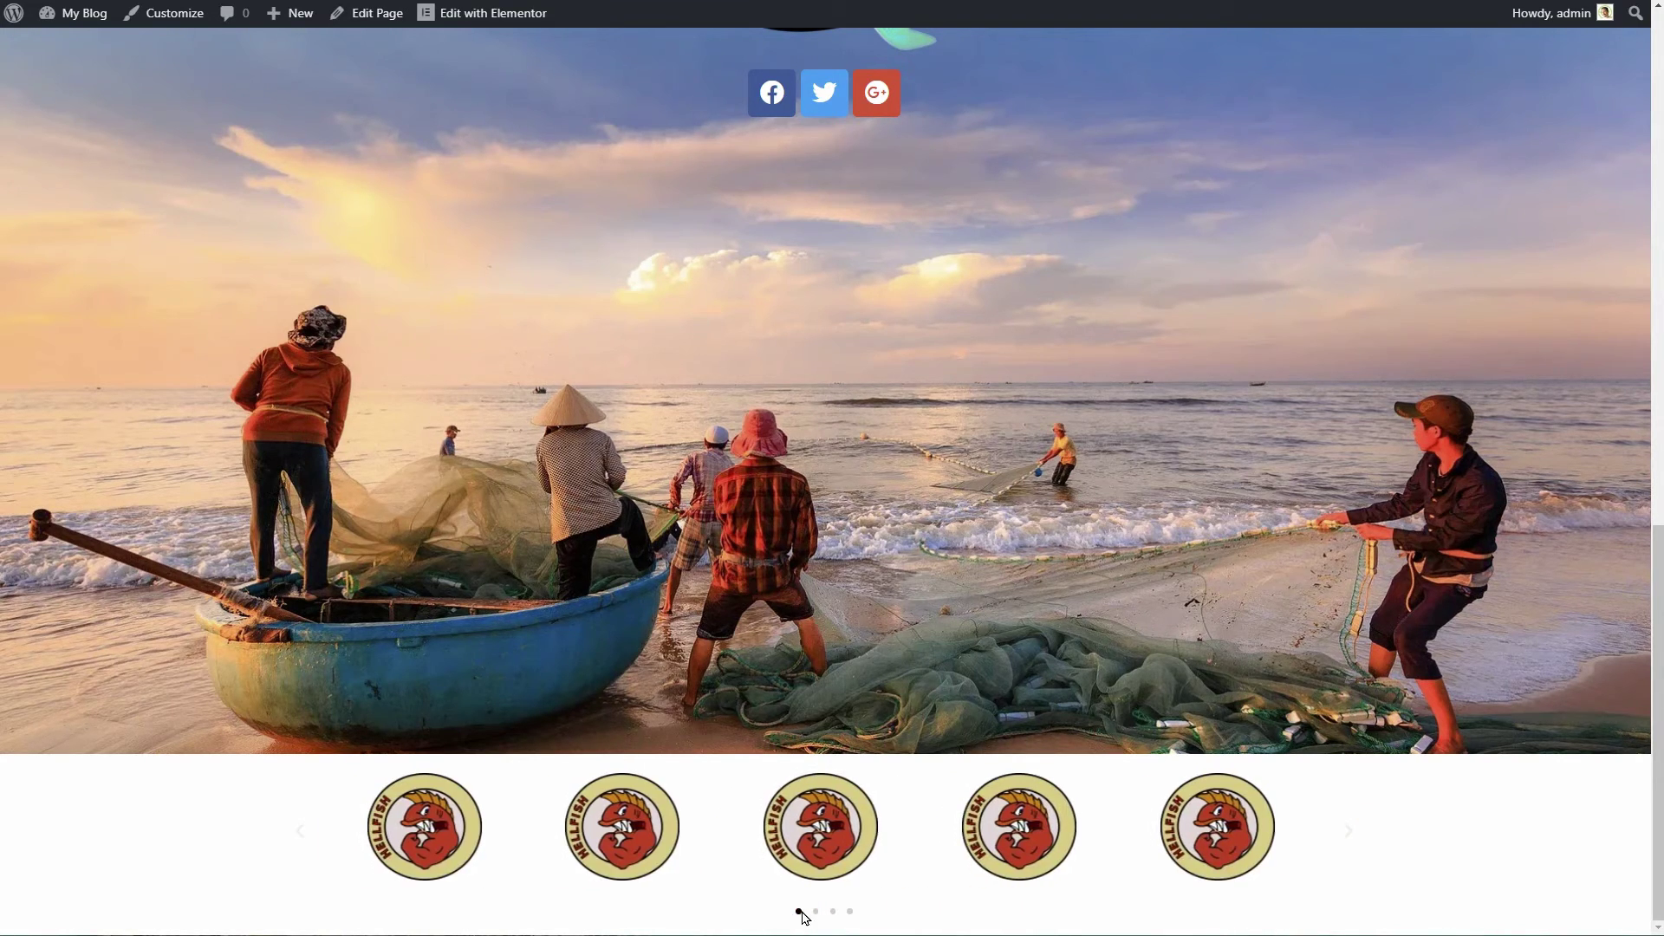
{"action": "left_click", "coordinate": [815, 912]}
{"action": "left_click", "coordinate": [832, 912]}
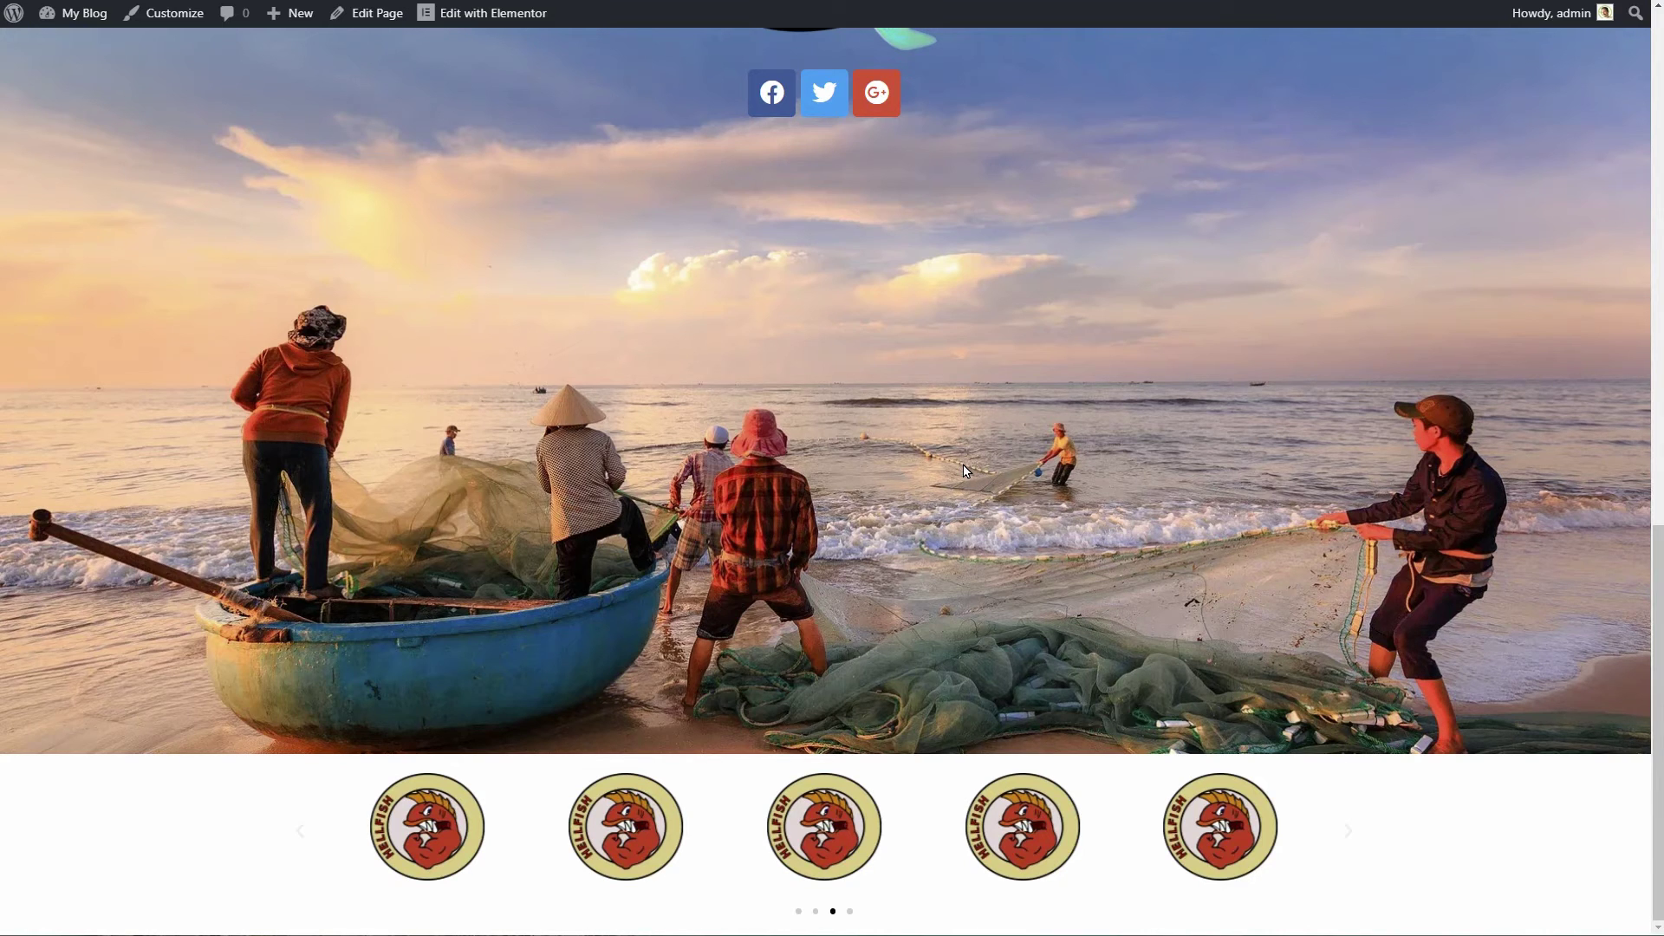
Inspect the image of the two boys fishing in the developer tools and switch off device emulation to check its source URL.
{"action": "scroll", "coordinate": [964, 471], "scroll_direction": "up", "scroll_amount": 10}
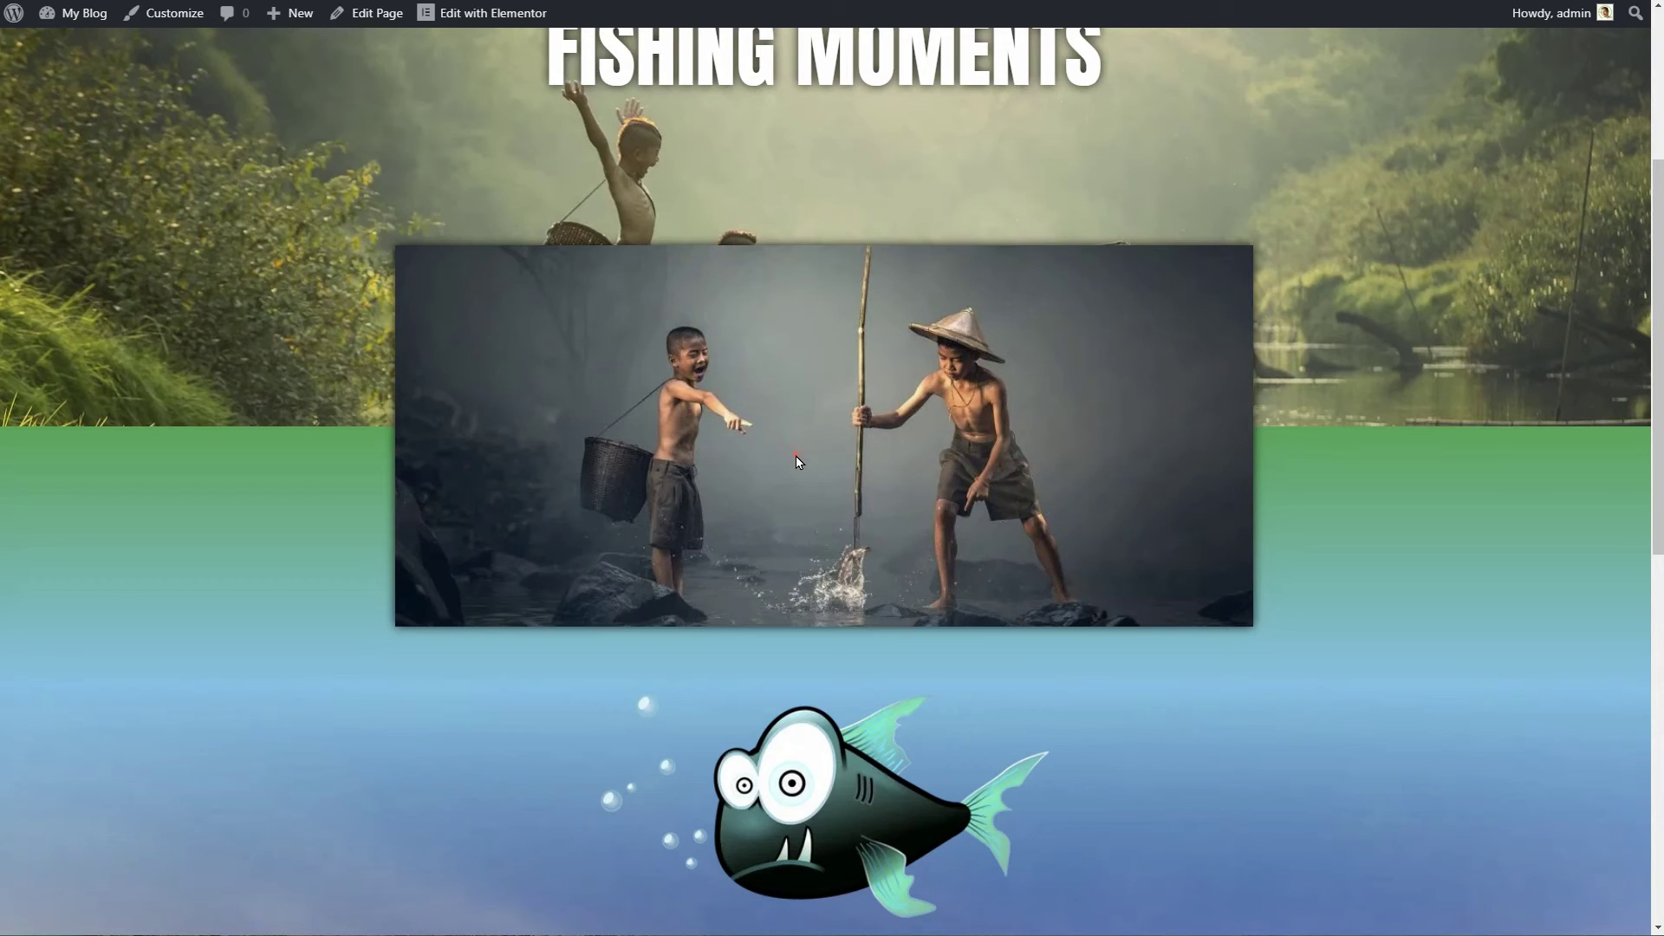
{"action": "right_click", "coordinate": [797, 460]}
{"action": "left_click", "coordinate": [837, 582]}
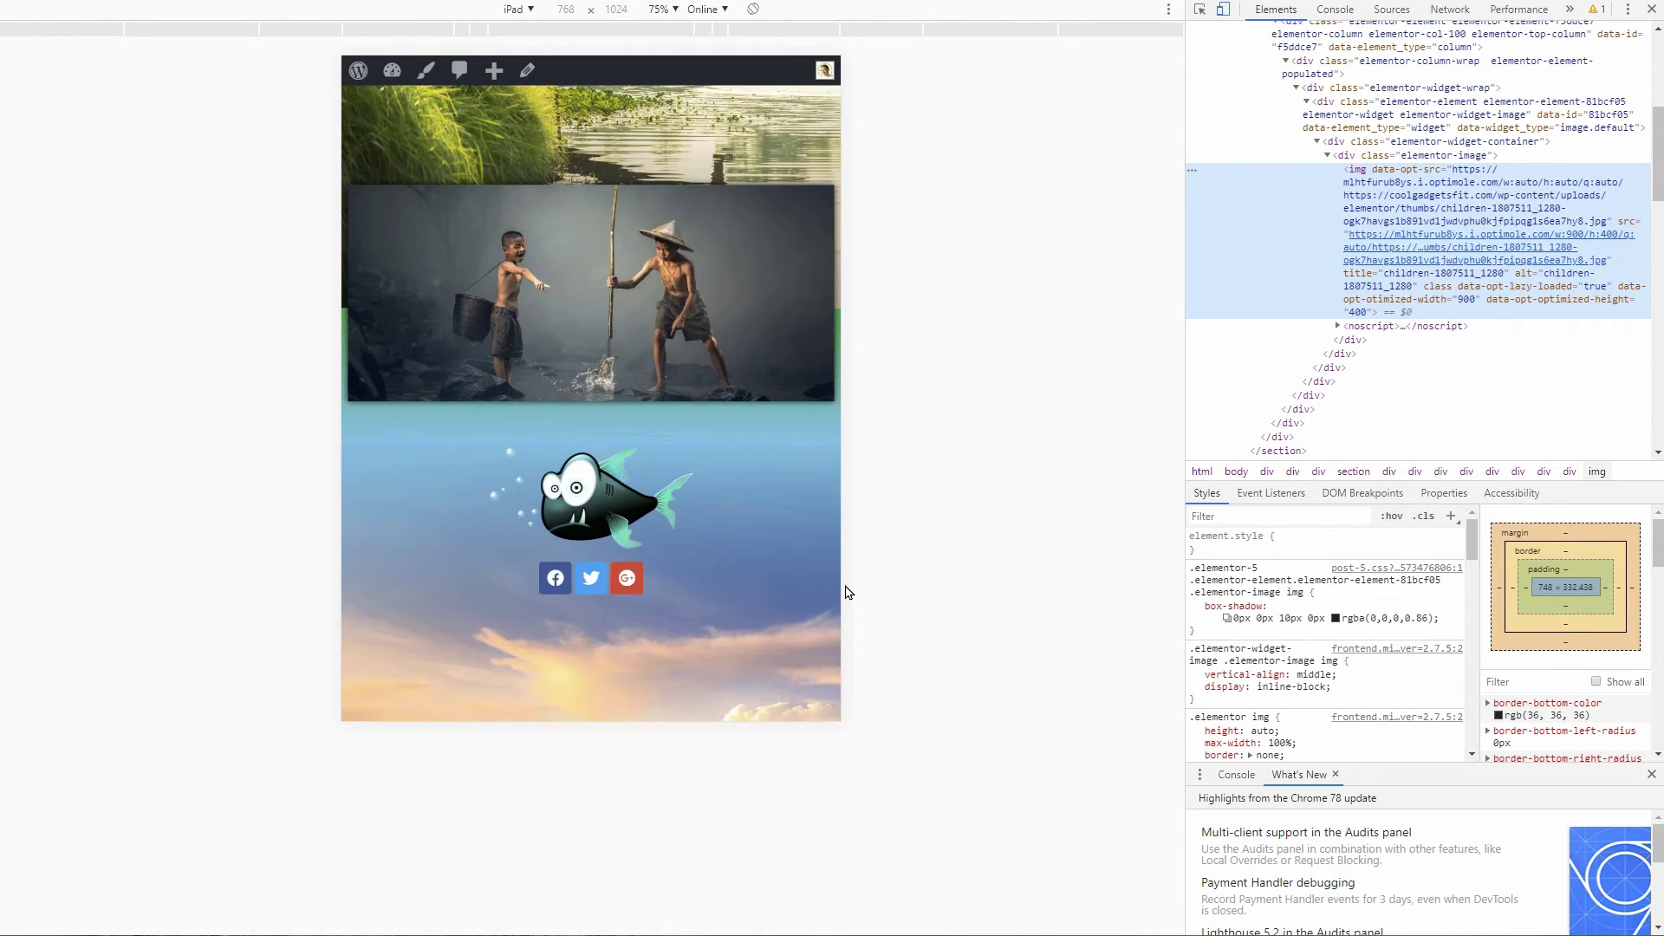
{"action": "left_click", "coordinate": [1223, 11]}
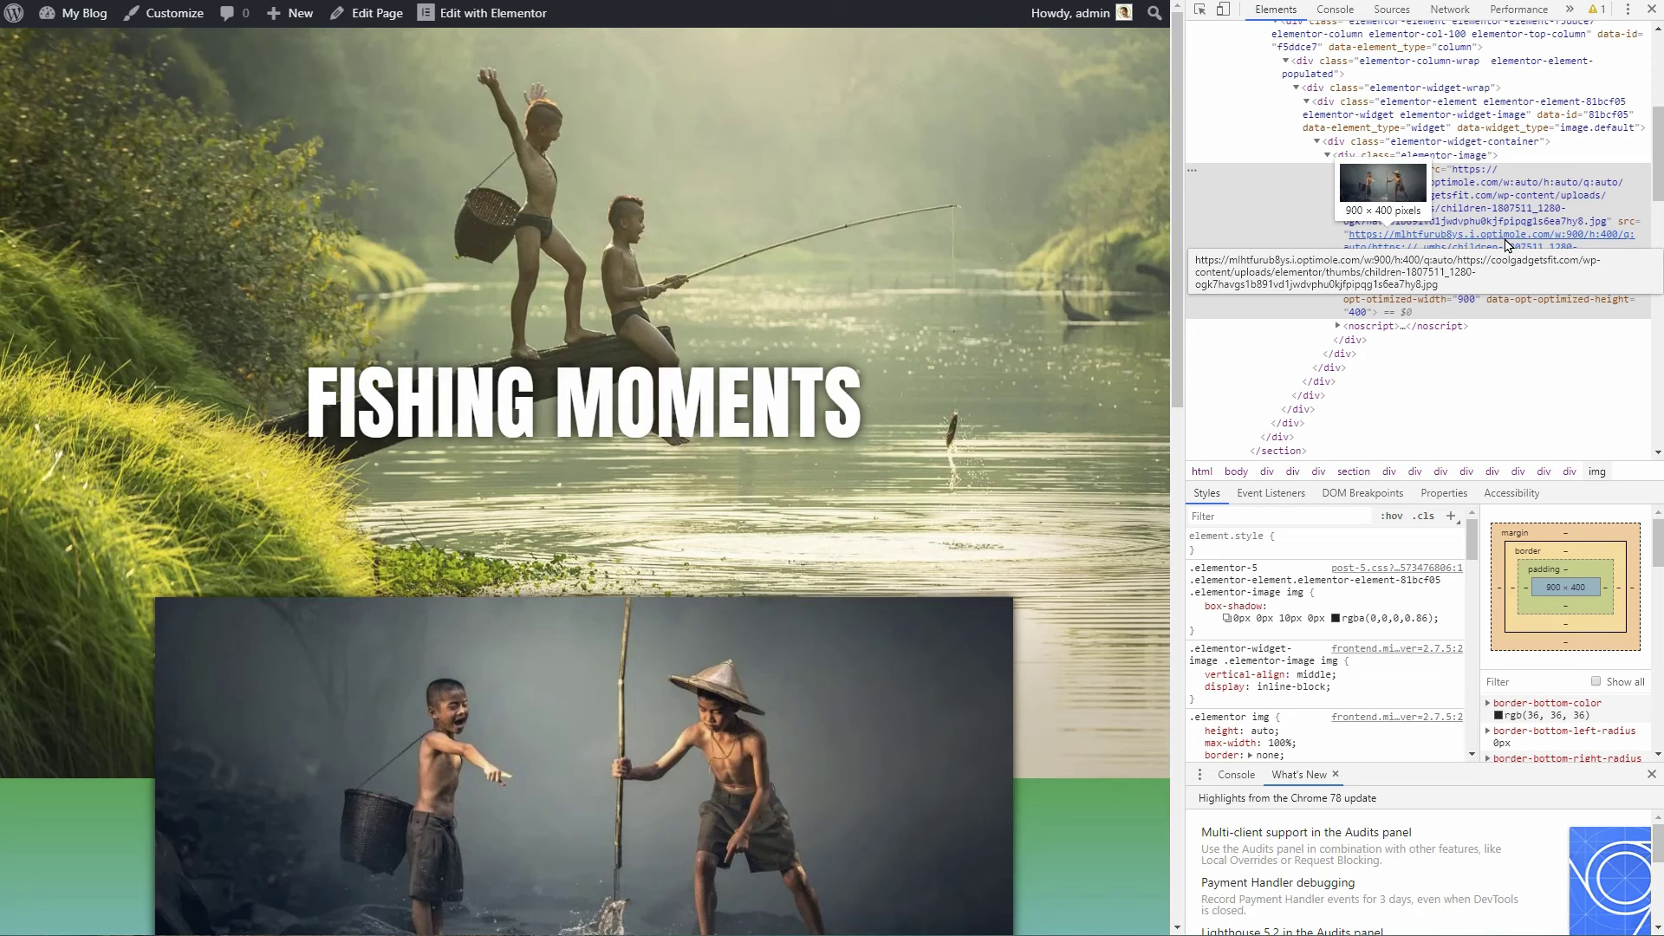
Inspect the Fishing Moments header section, check its background-image URL in a widened styles area, and close the developer tools.
{"action": "right_click", "coordinate": [973, 286]}
{"action": "left_click", "coordinate": [1022, 501]}
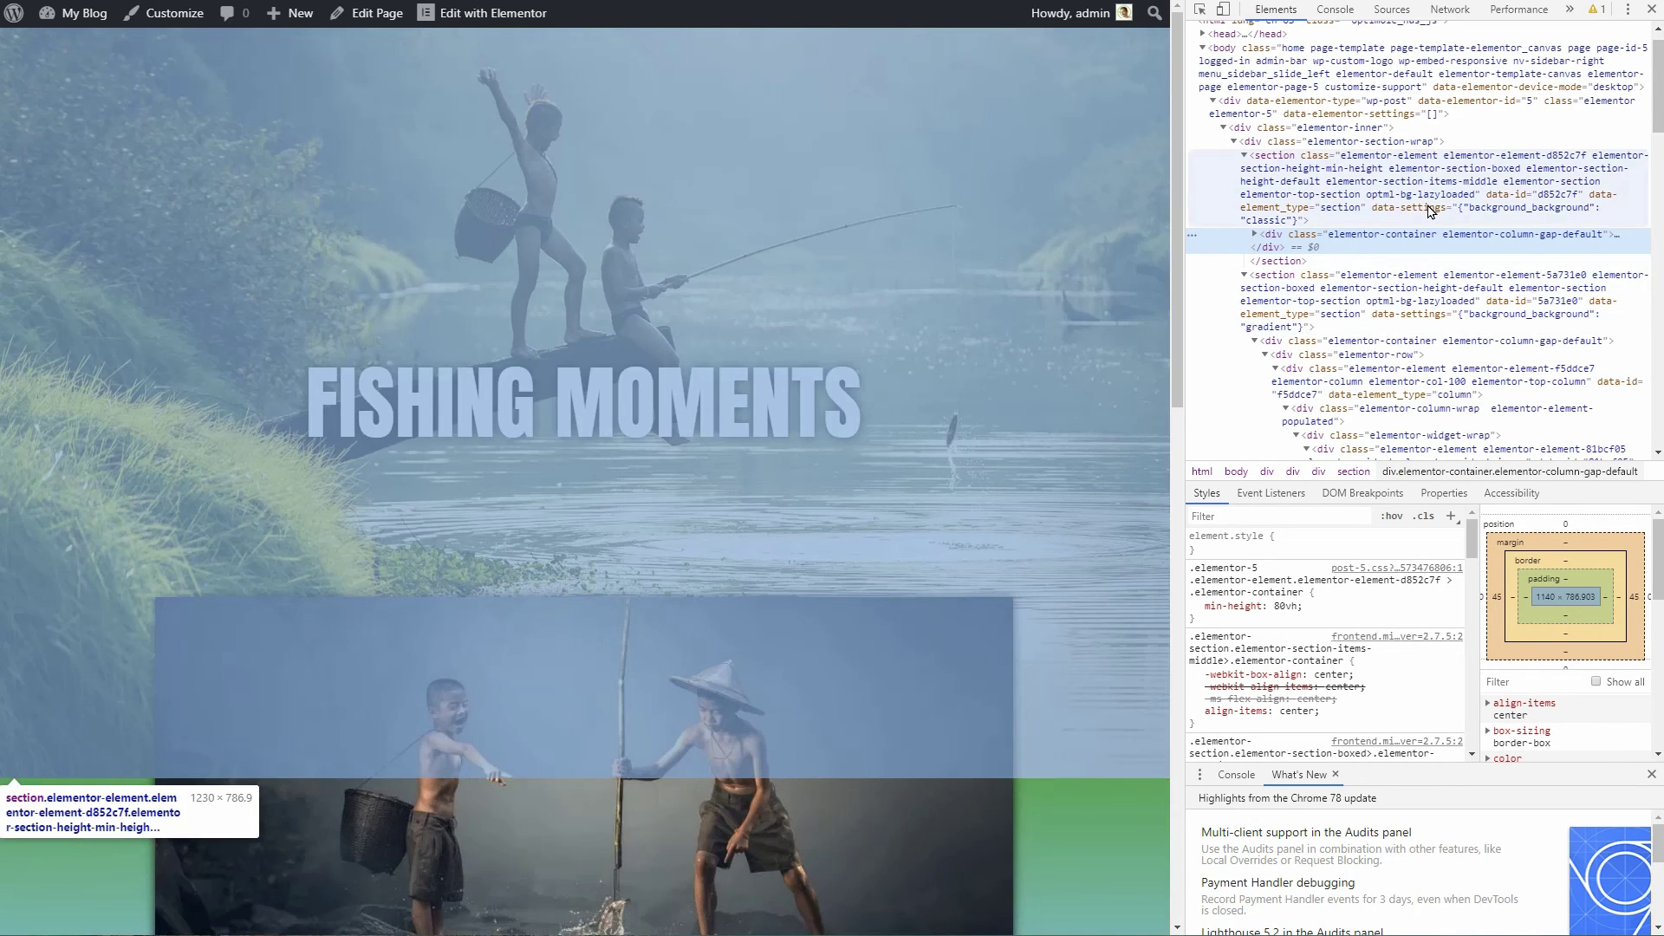
{"action": "left_click", "coordinate": [1364, 214]}
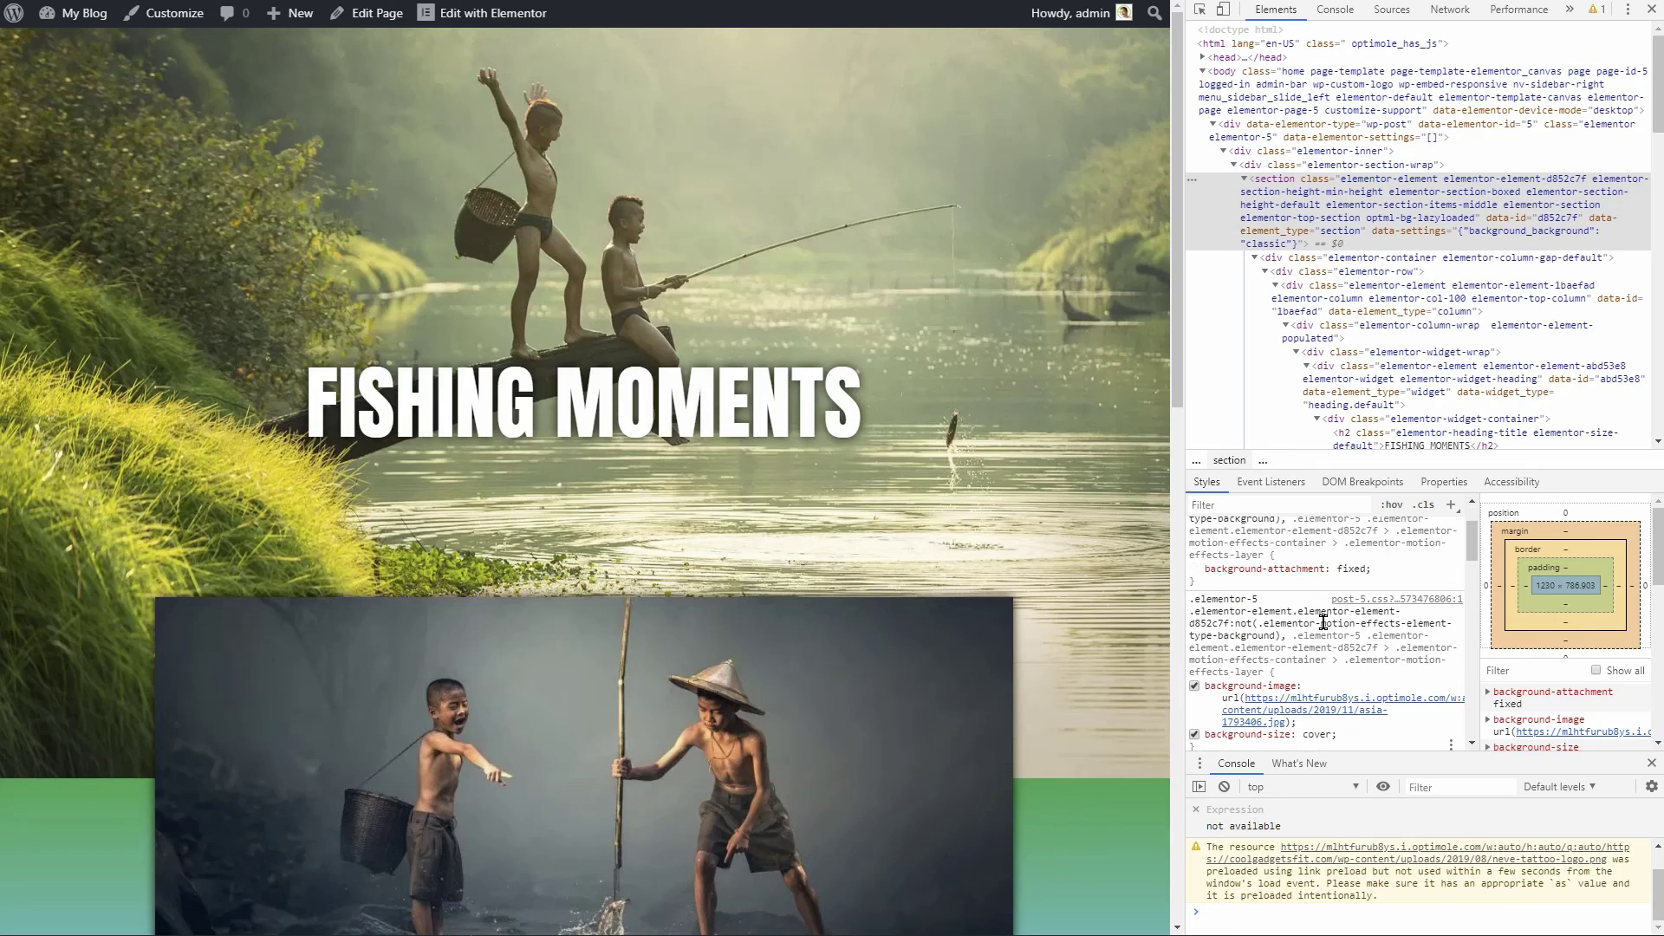
{"action": "scroll", "coordinate": [1324, 622], "scroll_direction": "down", "scroll_amount": 3}
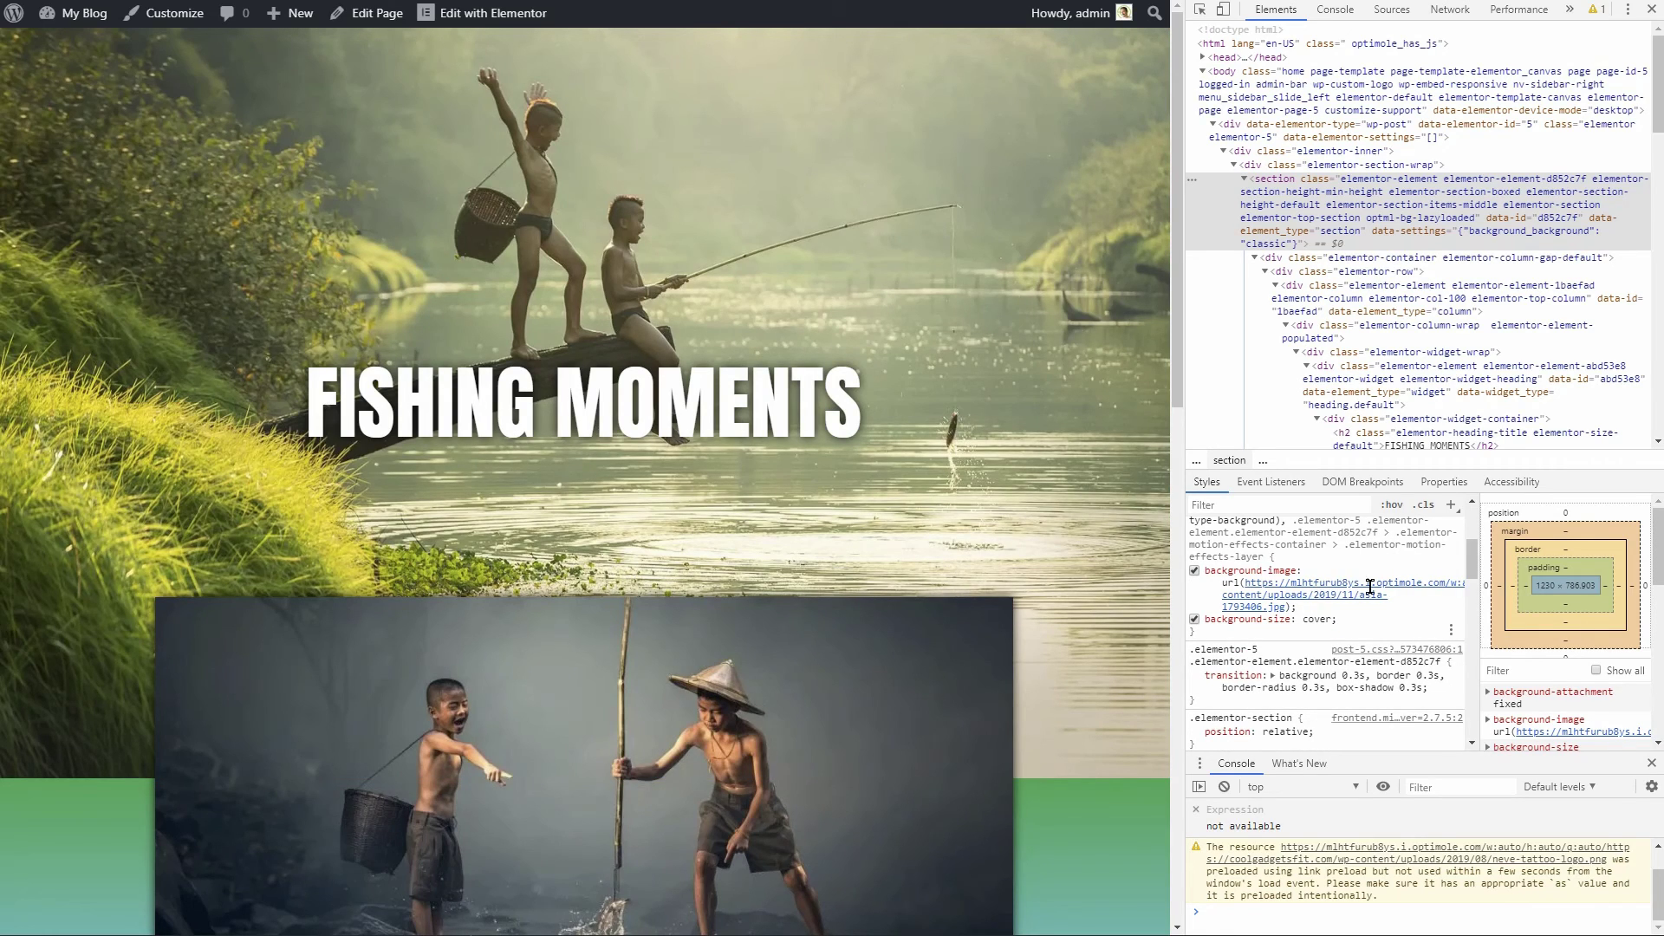
{"action": "left_click_drag", "start_coordinate": [1477, 585], "coordinate": [1640, 605]}
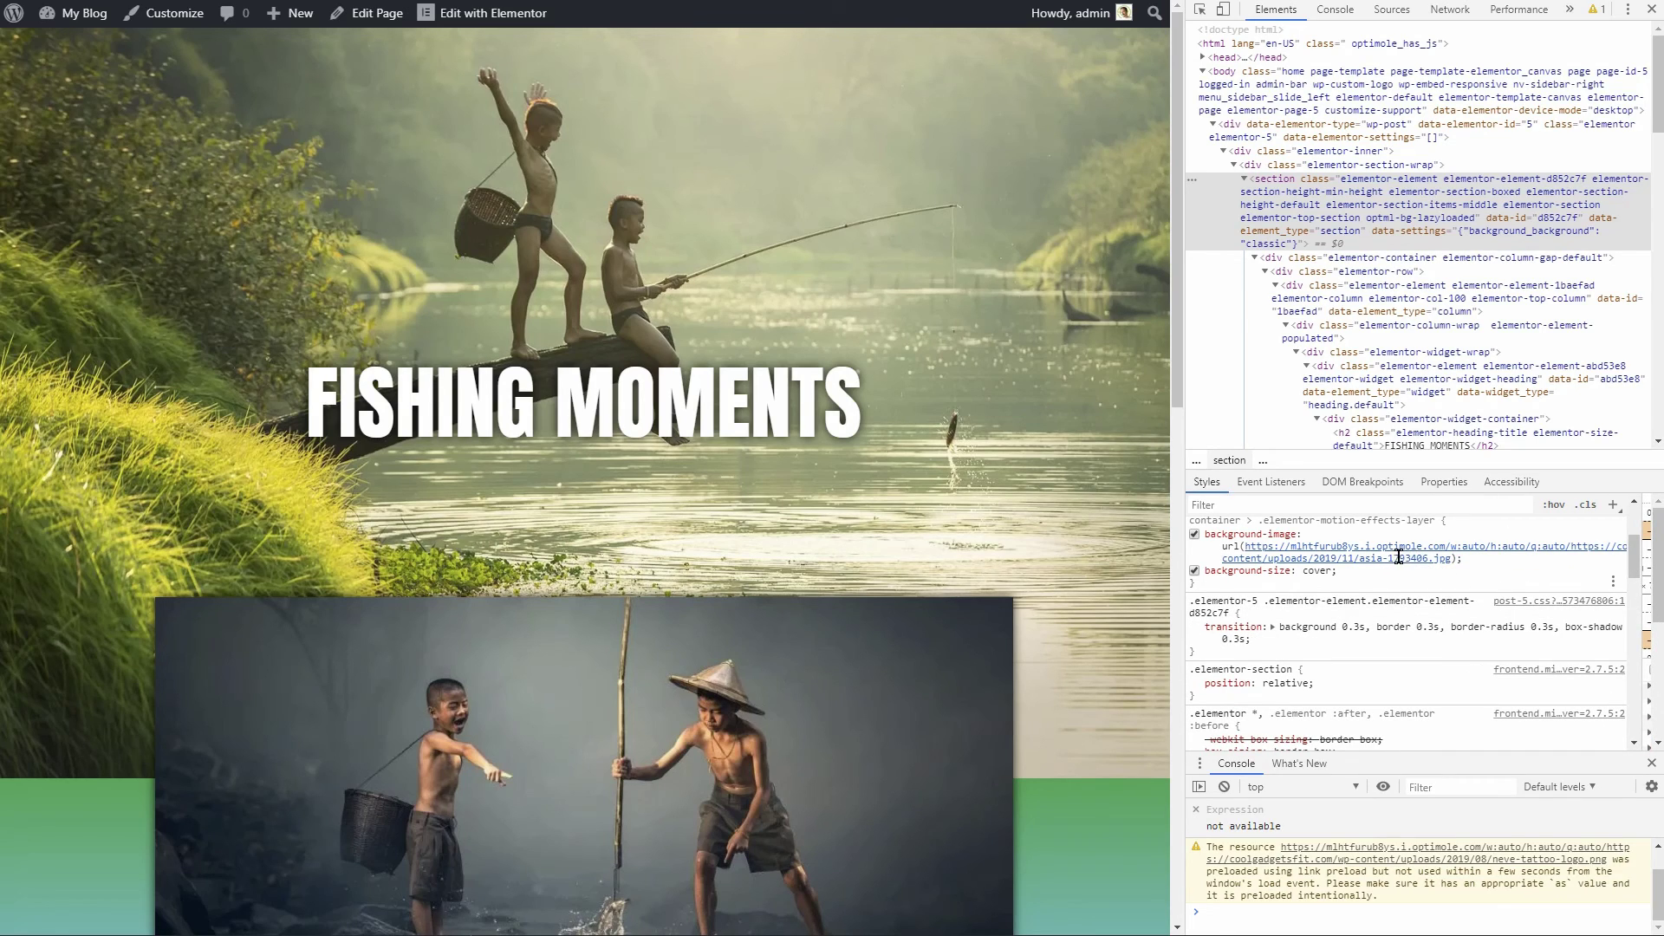
{"action": "scroll", "coordinate": [1465, 570], "scroll_direction": "up", "scroll_amount": 2}
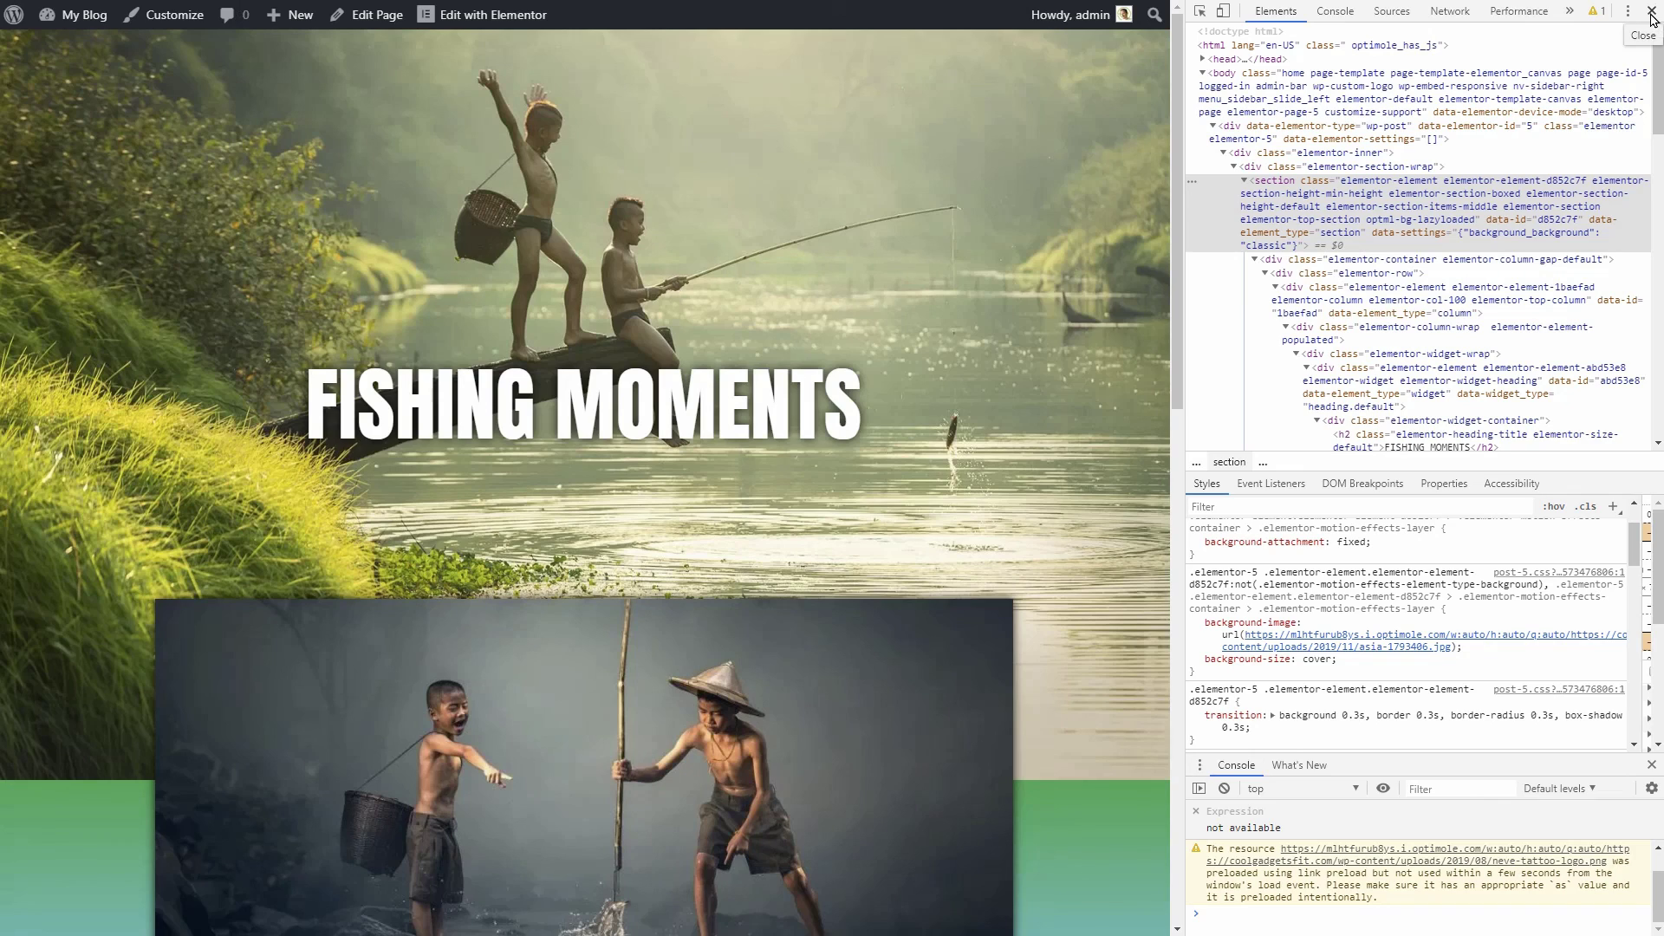
{"action": "left_click", "coordinate": [1651, 11]}
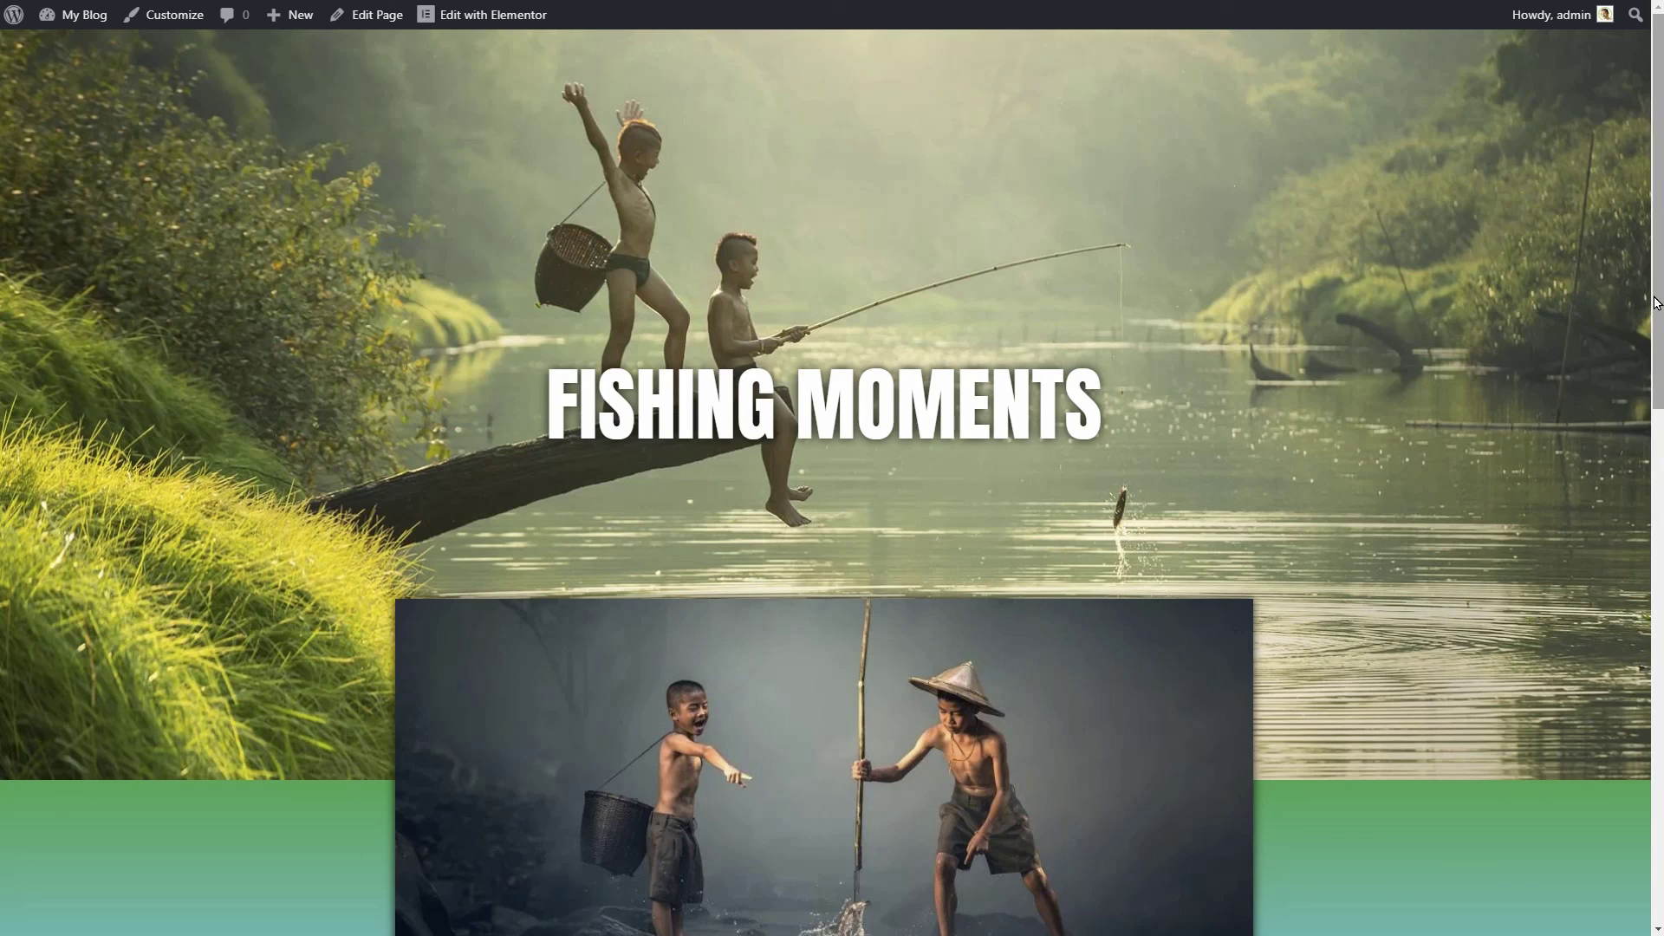
{"action": "left_click_drag", "start_coordinate": [1656, 301], "coordinate": [1659, 744]}
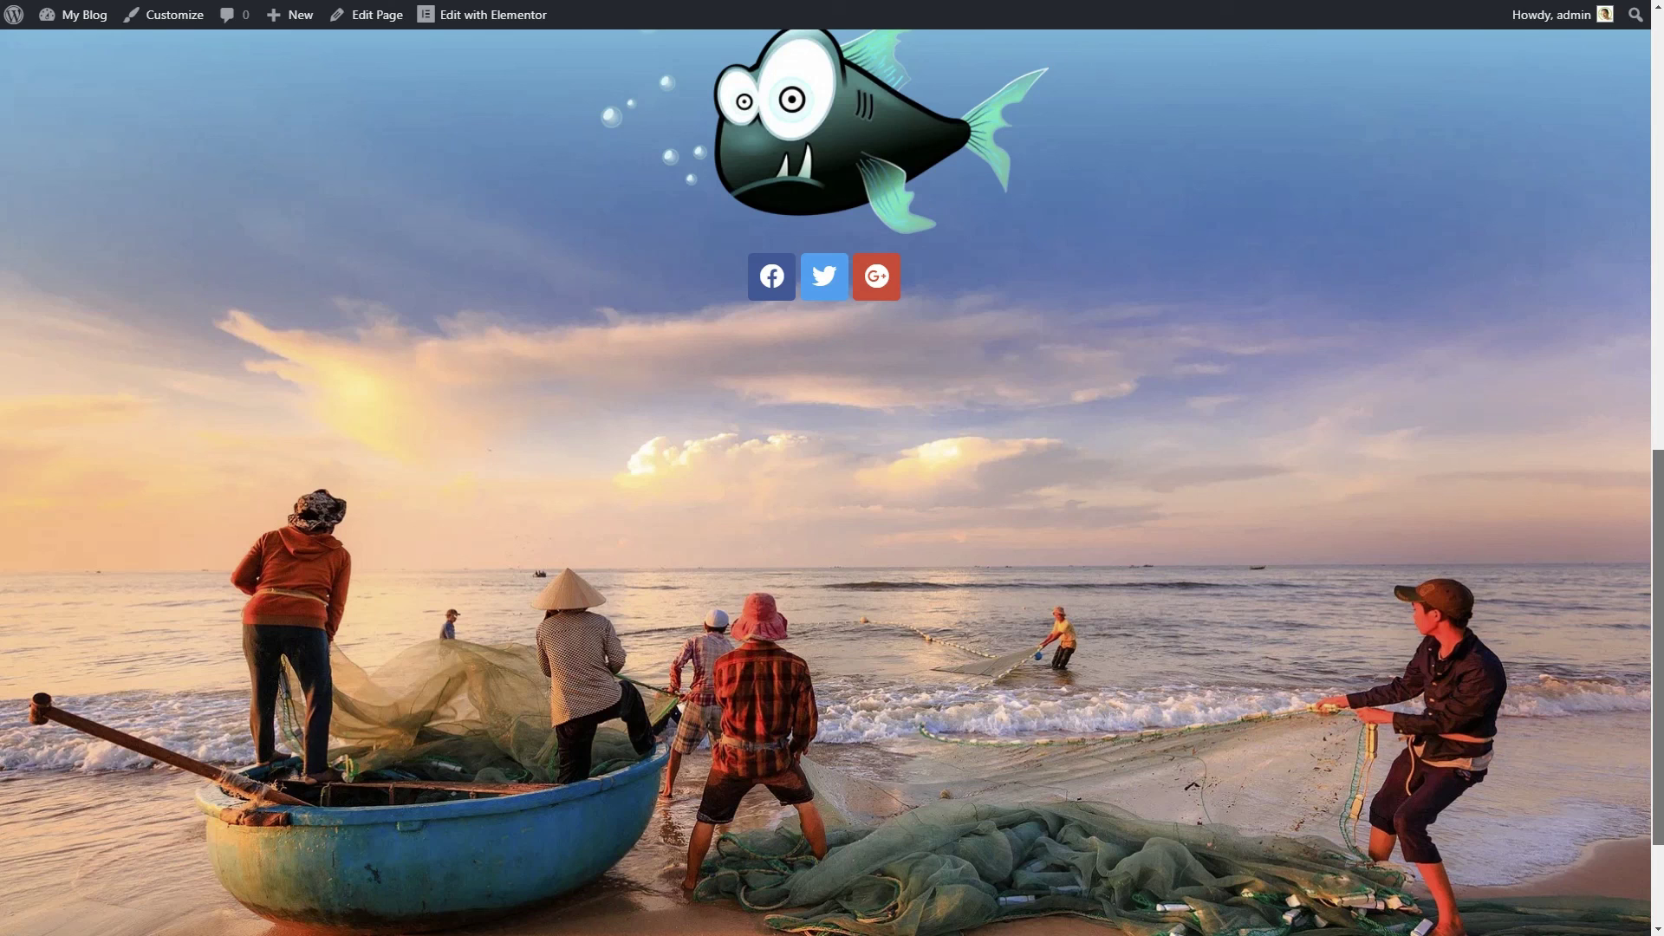